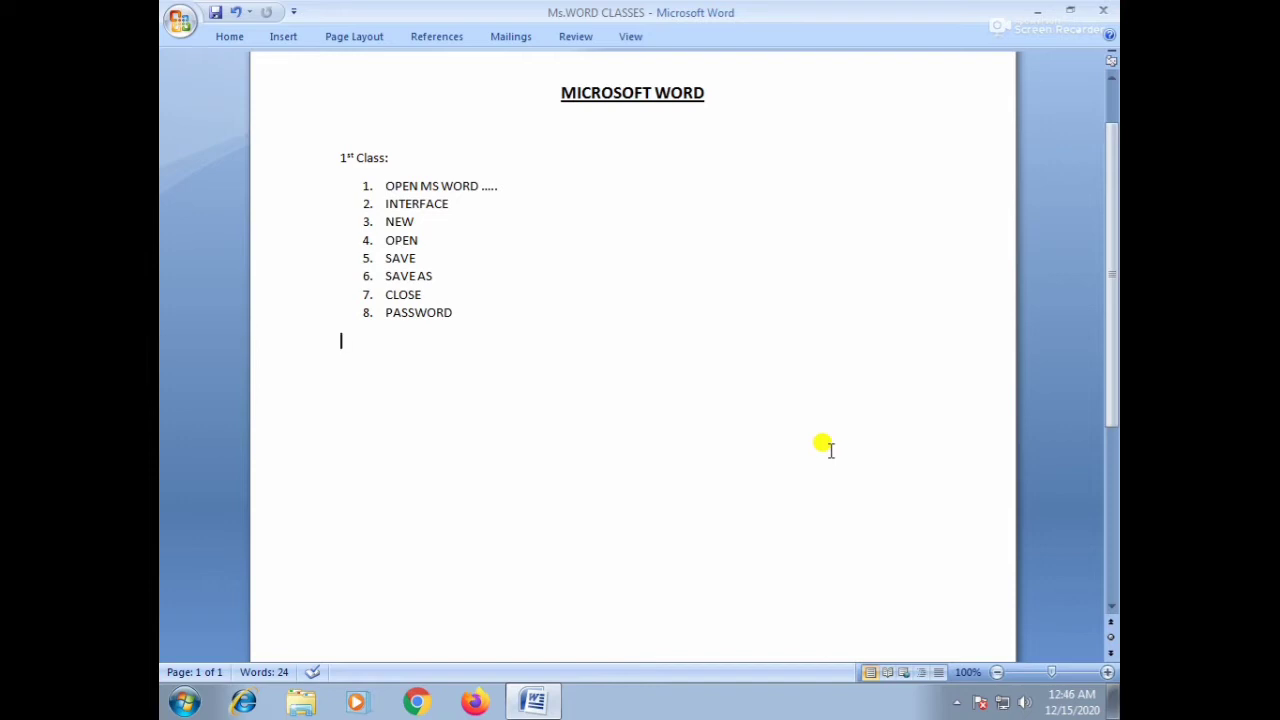
Step: Add a "2nd CLASS:" section with ten numbered topics from Print to Find and Replace, followed by the line "We are learning computer class two"
text(2nd CLASS: Print Export Text ( Capital Letter/Small Letter , Space,FontSize,Font,Bold,Italic,Underline,FontColor,Text Effect) Copy Paste Cut / Delete Align Left ,Right,Center Bullets Numbering Find and Replace  We are learning computer class two)
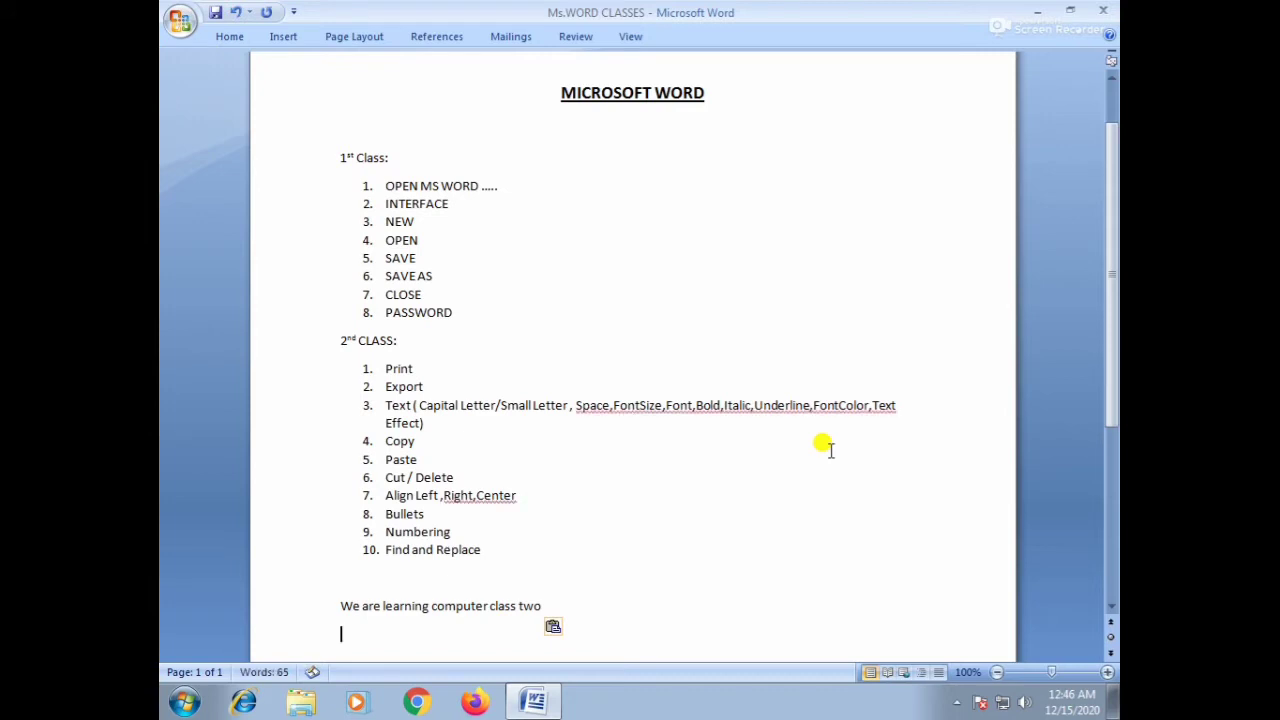
Step: Delete the "Export" item from the 2nd CLASS list, including its leftover blank line
scroll(822, 447, down, 1)
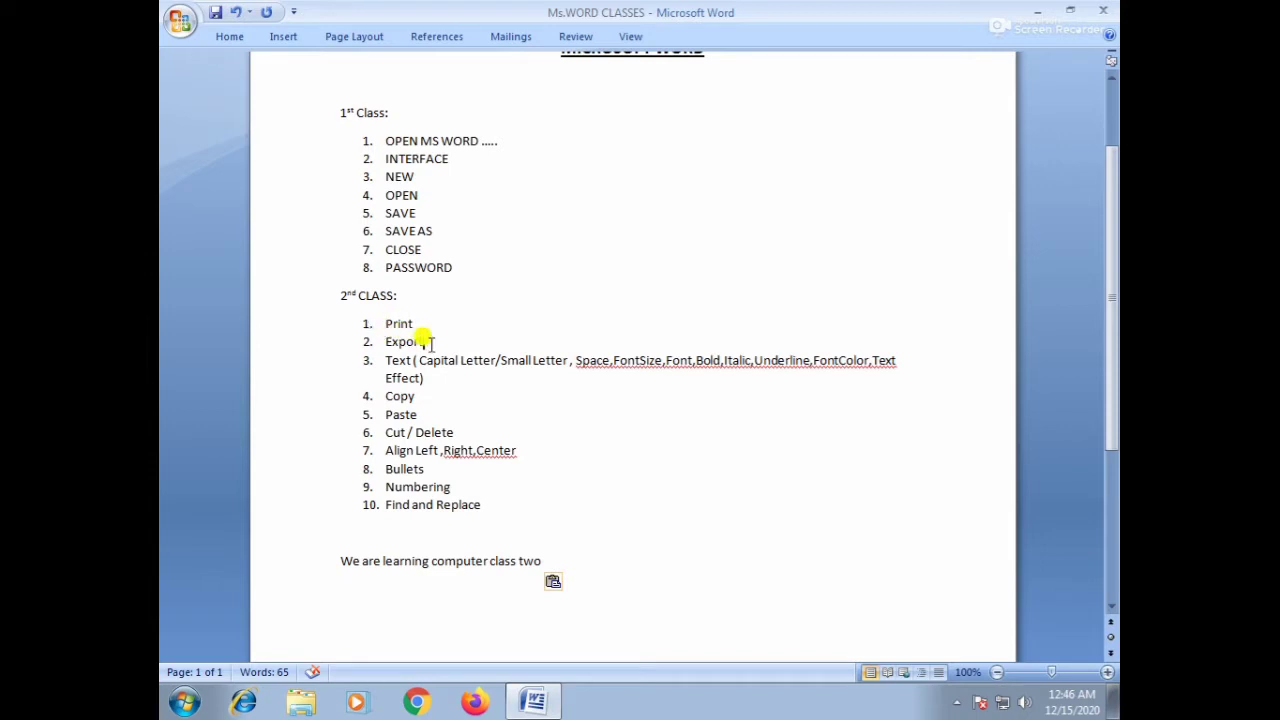
key(BackSpace)
key(BackSpace)
key(BackSpace)
key(BackSpace)
key(BackSpace)
key(BackSpace)
key(BackSpace)
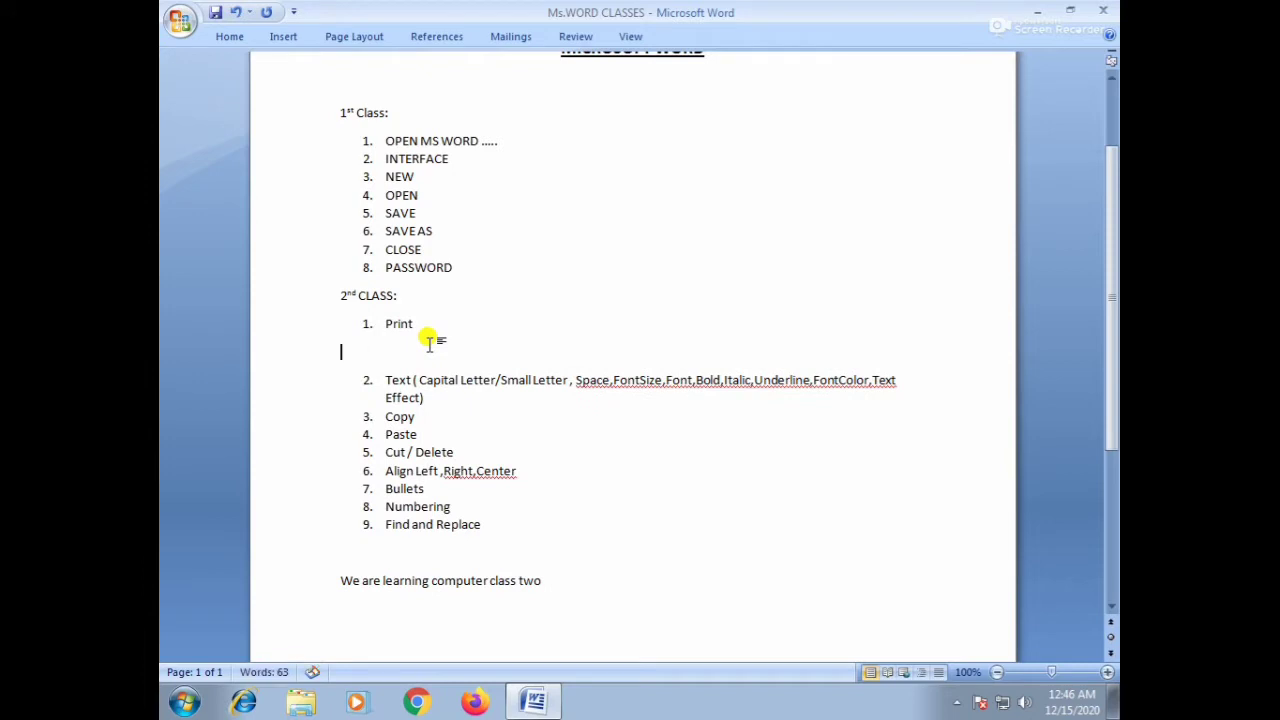
key(BackSpace)
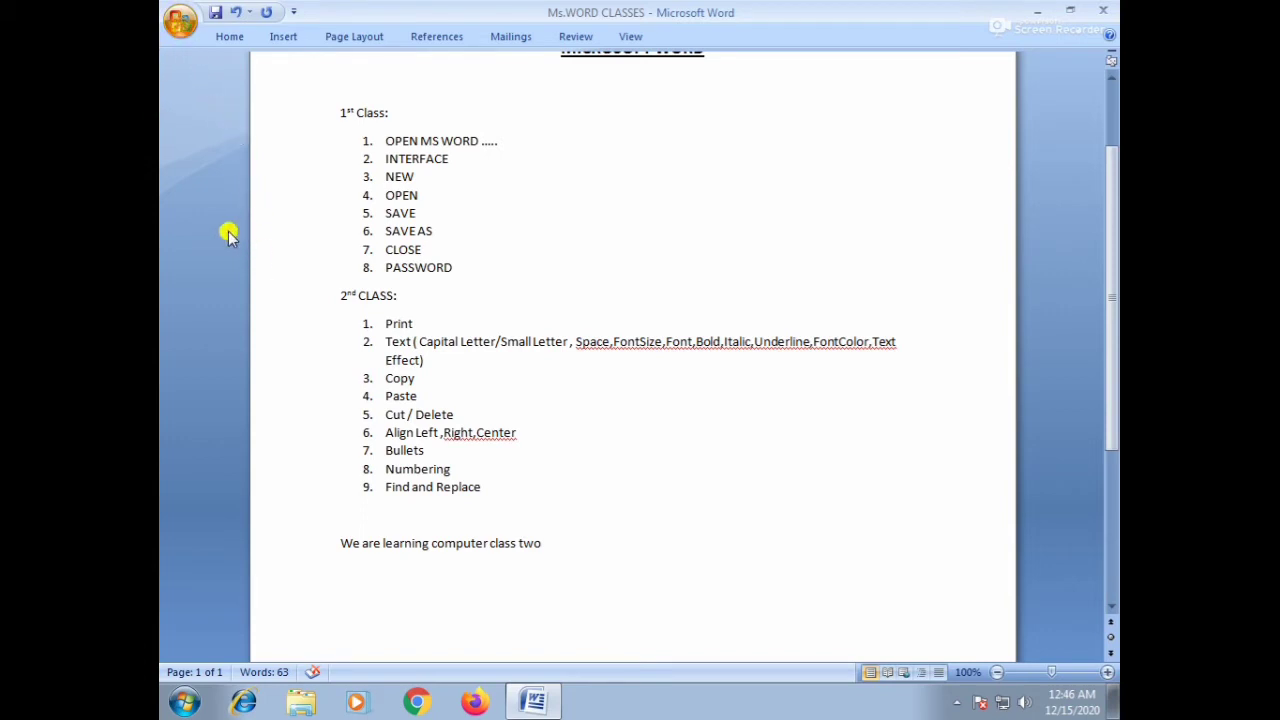
Step: Open the print settings and review the list of available printers
key(ctrl+p)
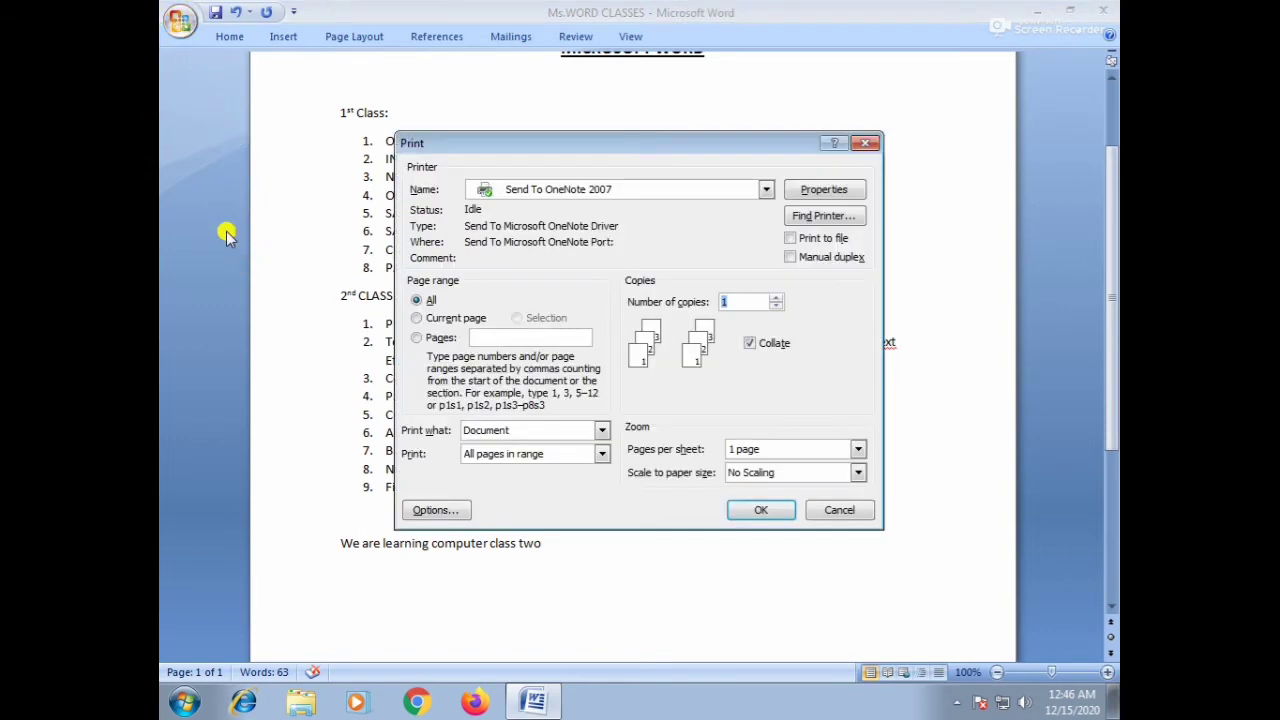
click(756, 192)
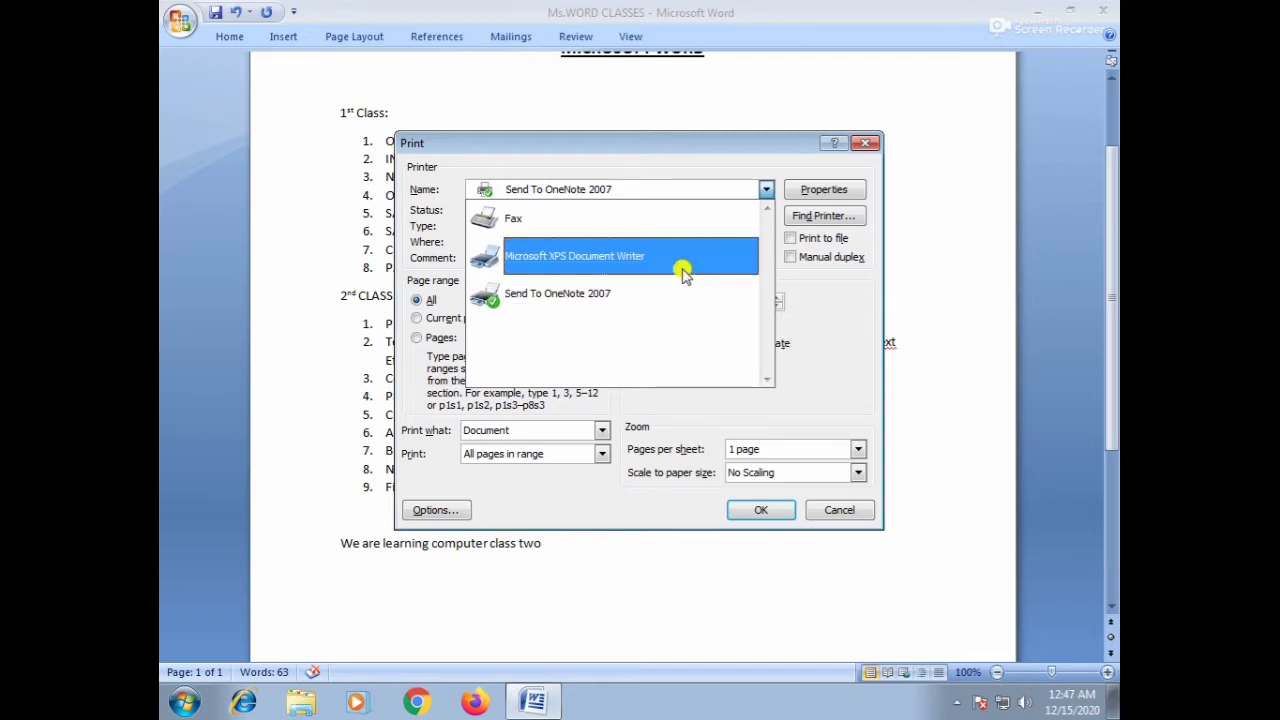
click(818, 308)
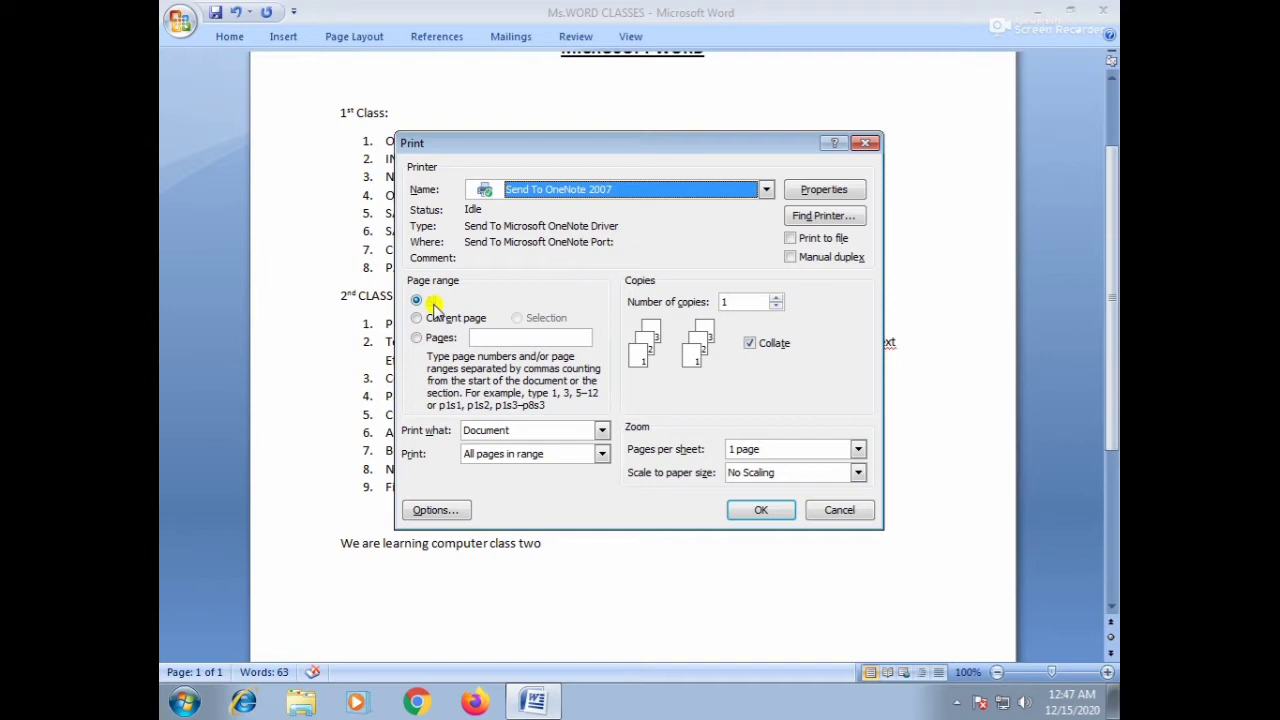
Step: Try the Current page range, and set the print range to pages 1,5,8-10
click(422, 319)
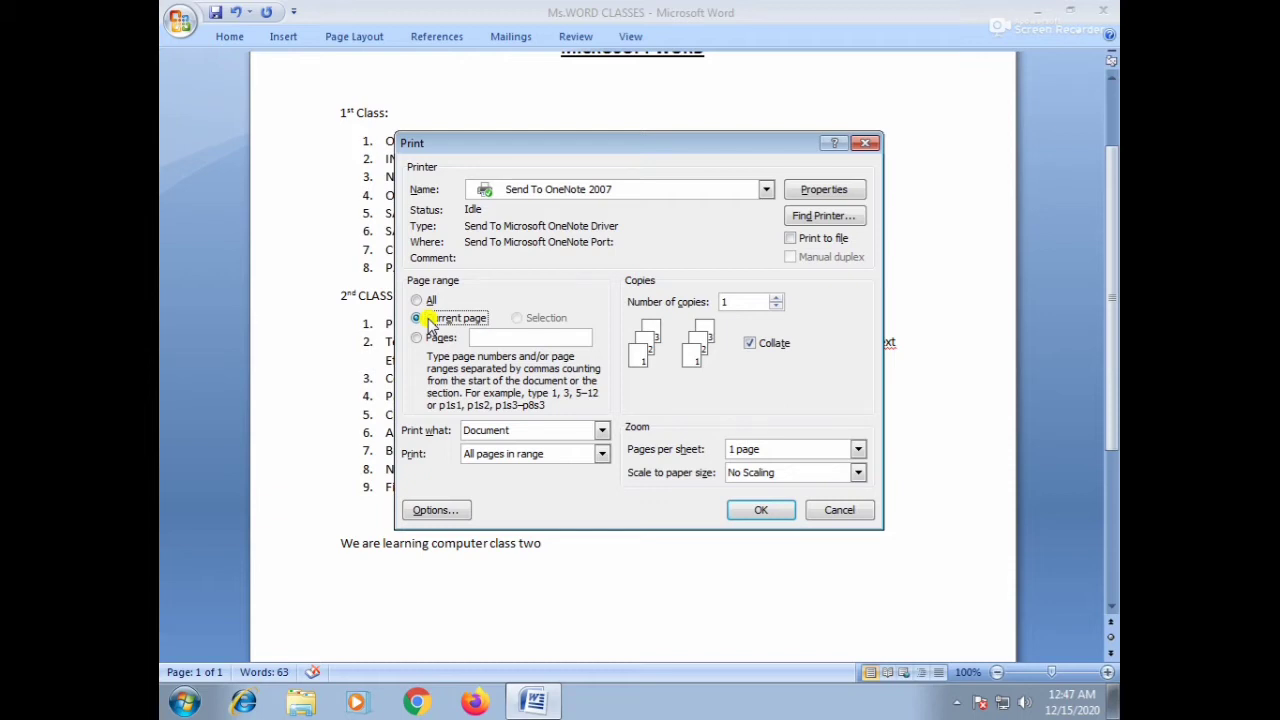
click(420, 338)
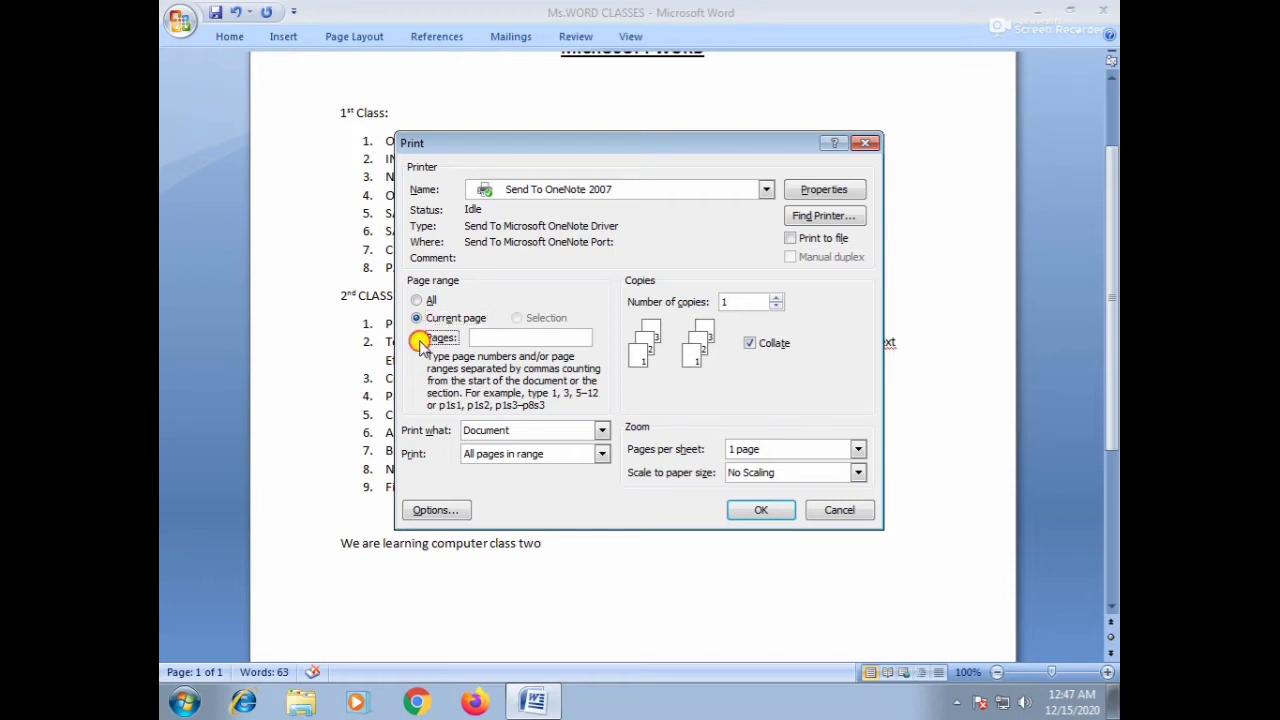
click(496, 337)
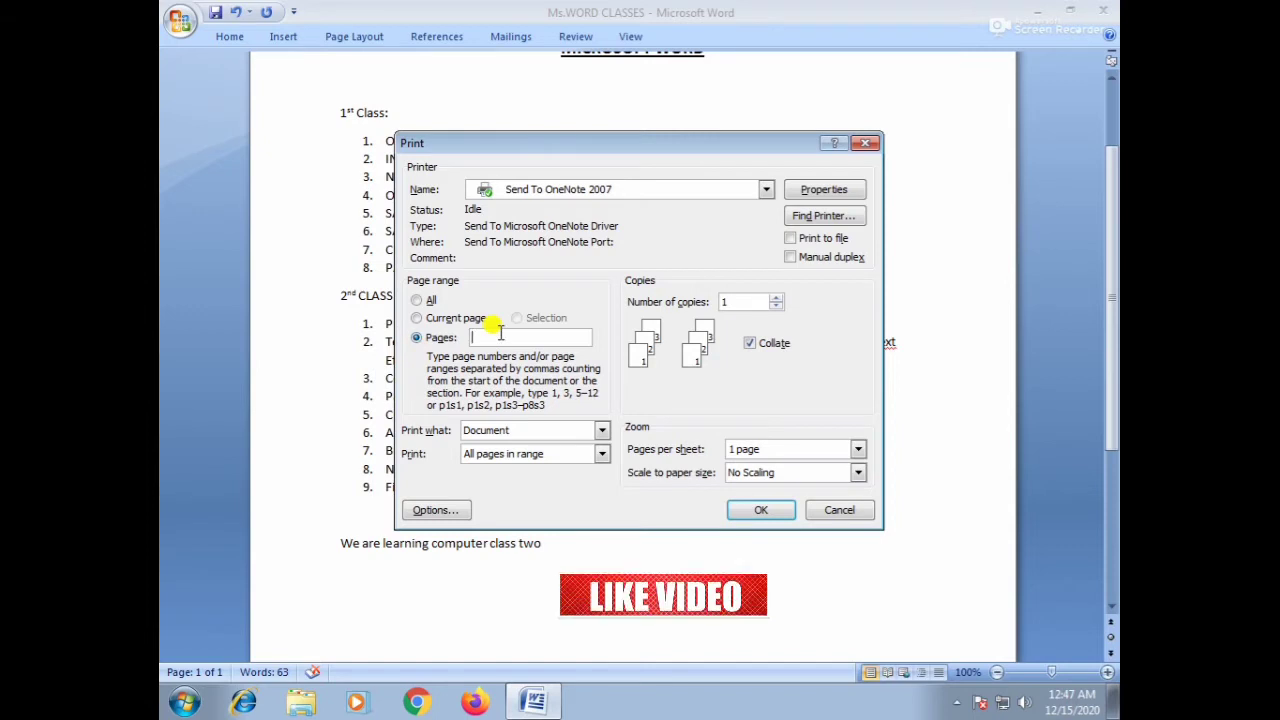
text(1)
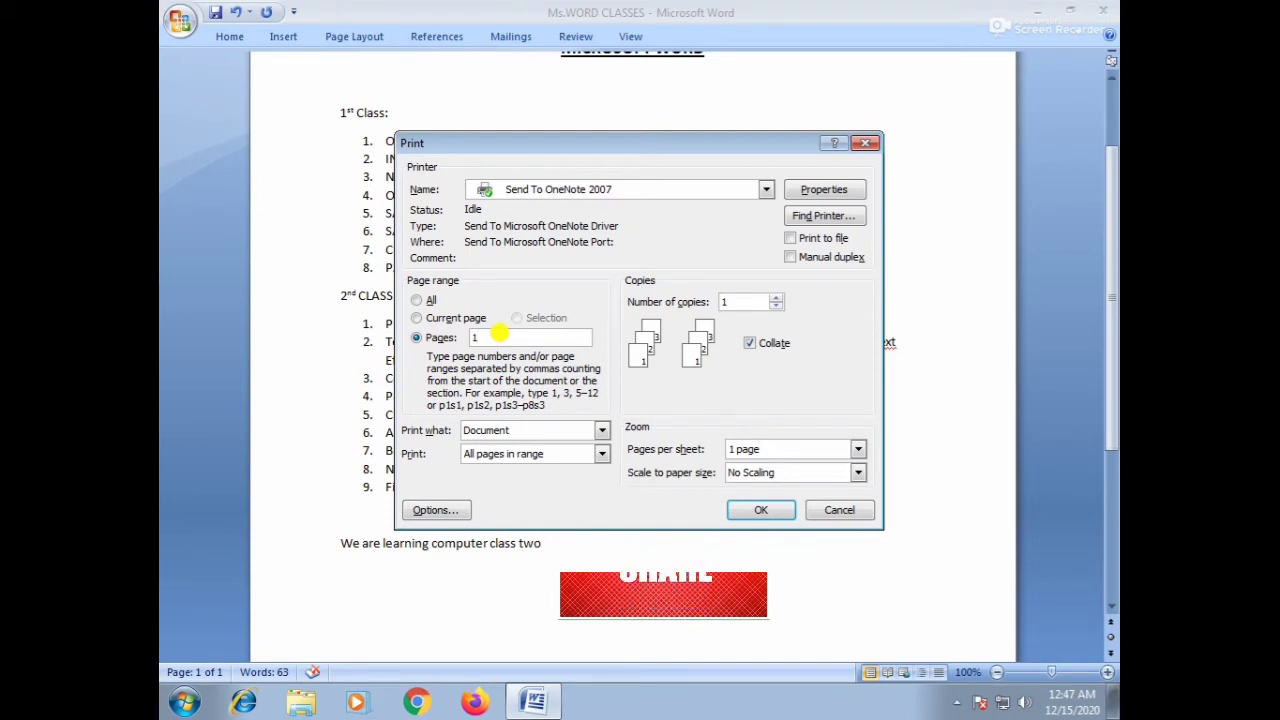
text(,)
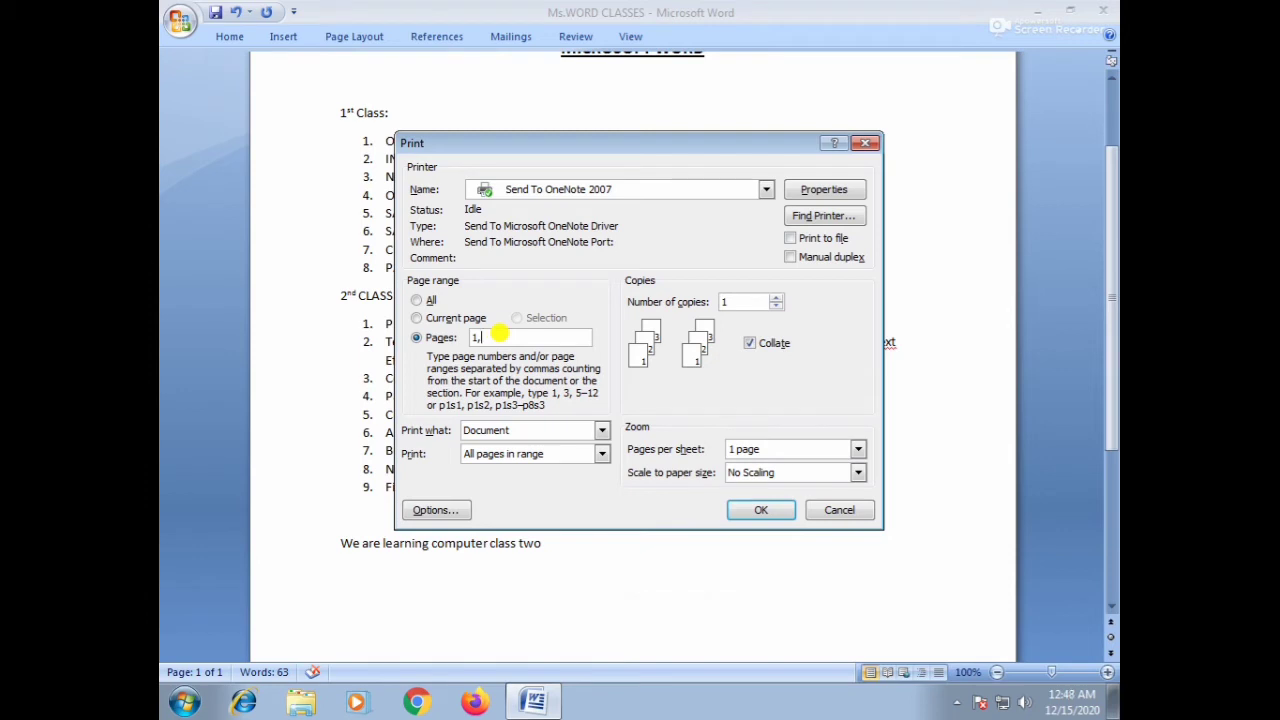
text(5)
text(10)
Step: Raise and lower the number of copies, ending at 4
click(779, 298)
click(779, 307)
click(779, 298)
click(775, 297)
click(775, 297)
click(775, 297)
click(776, 307)
click(776, 307)
click(776, 307)
click(775, 297)
click(775, 297)
Step: Switch collation of the copies off and on again, and close the print settings without printing
click(750, 345)
click(752, 345)
click(751, 344)
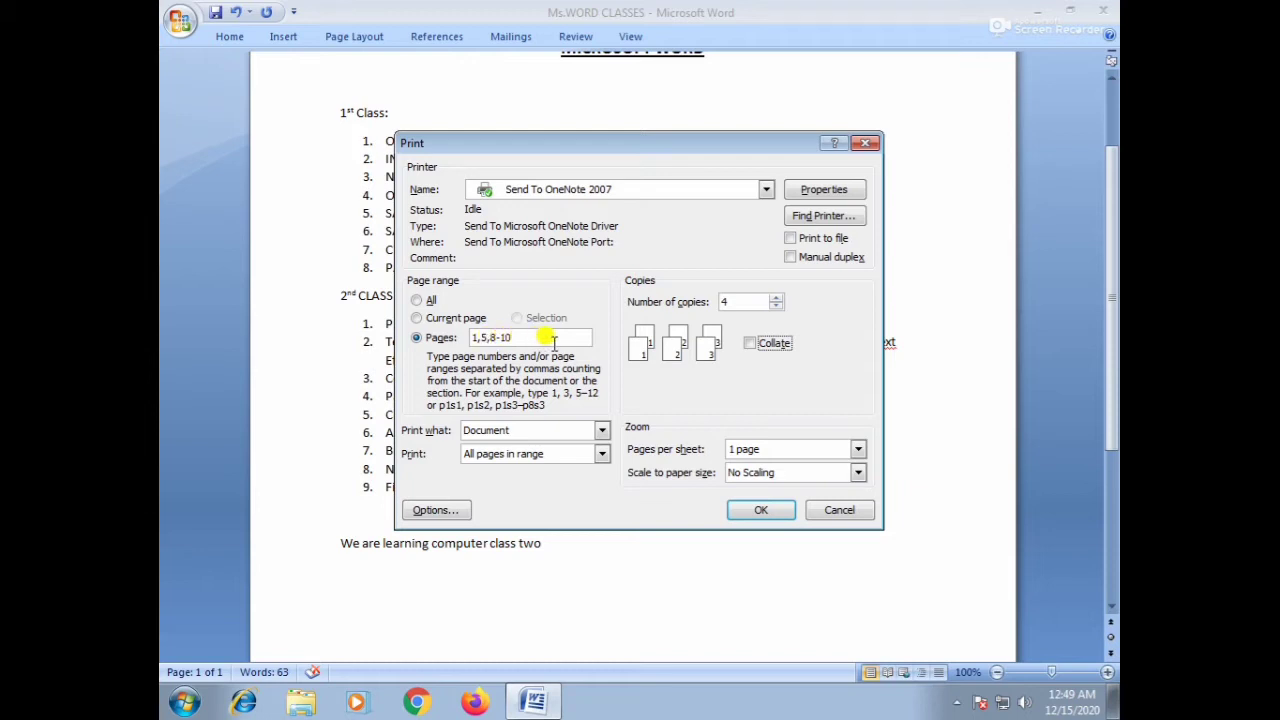
click(752, 345)
click(752, 345)
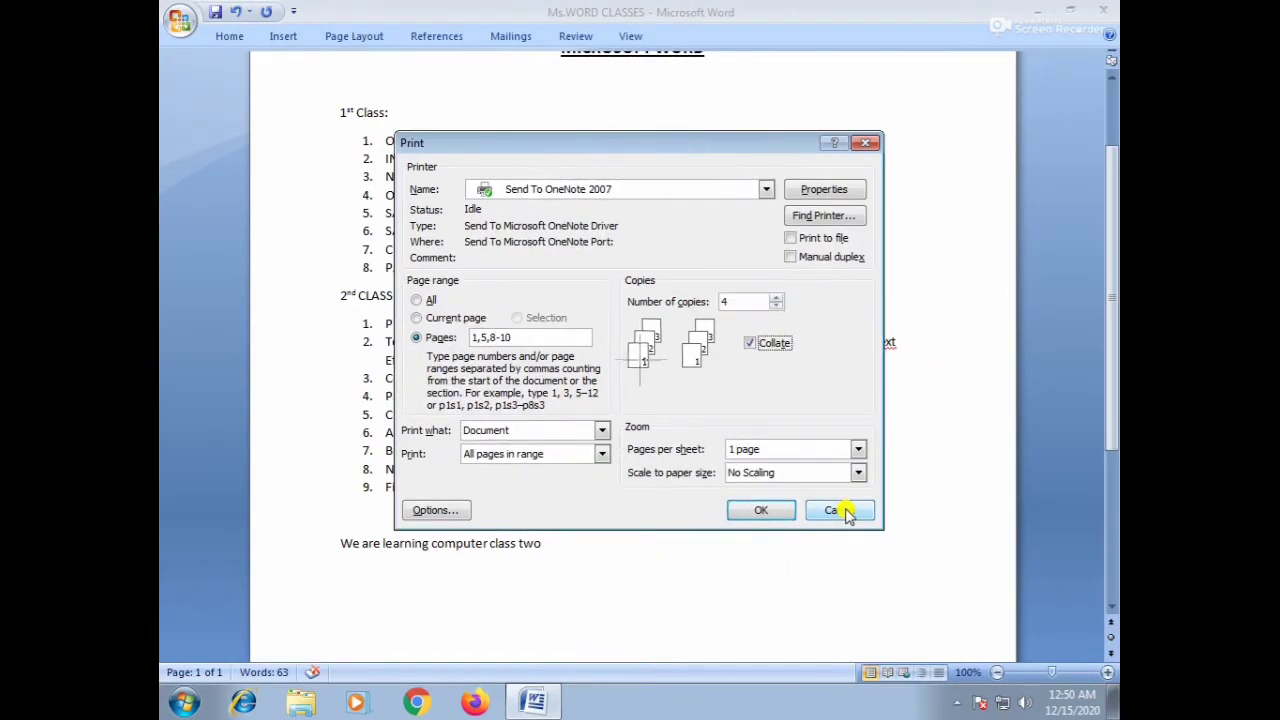
click(840, 510)
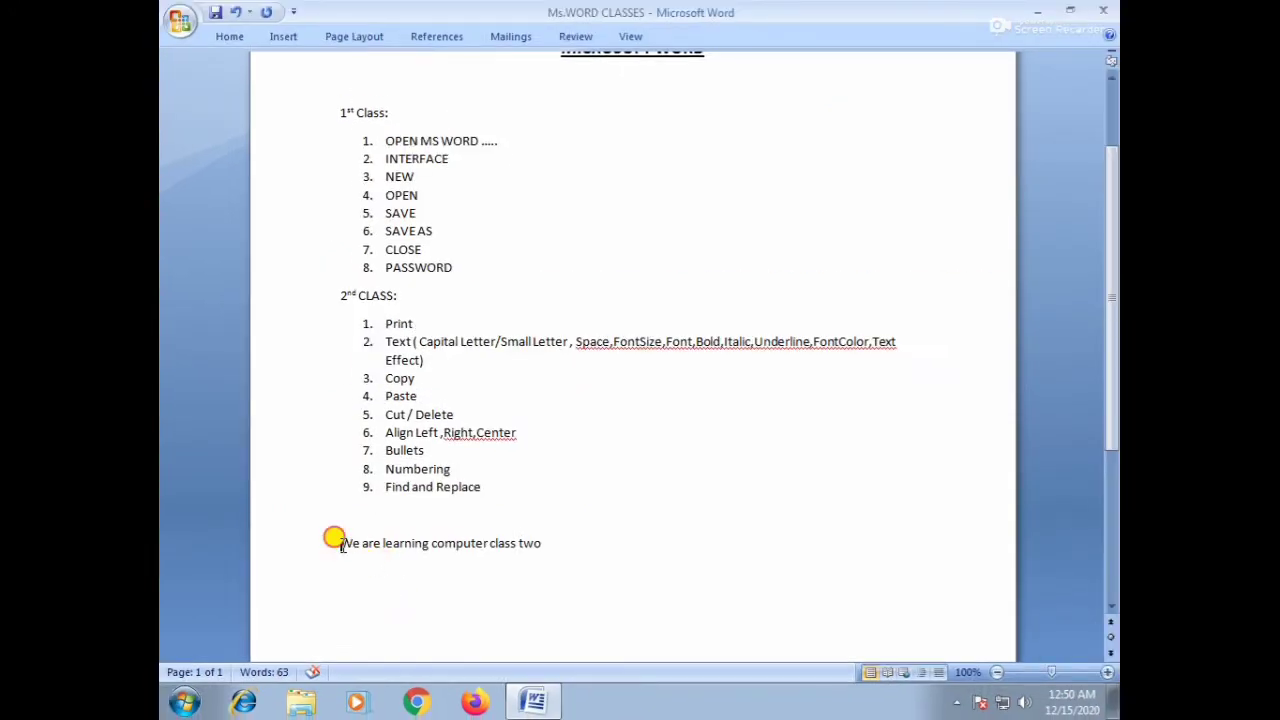
Step: Change the font color of the line "We are learning computer class two" to the standard purple
drag(337, 543, 537, 546)
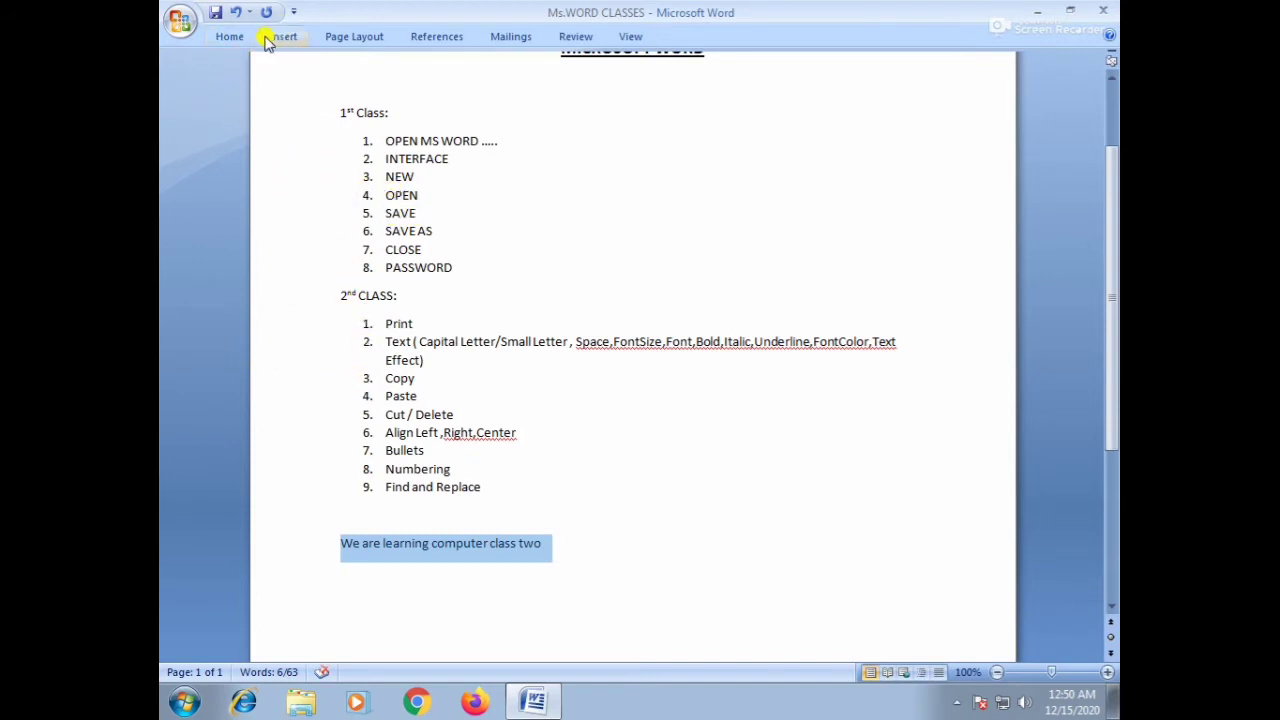
click(229, 37)
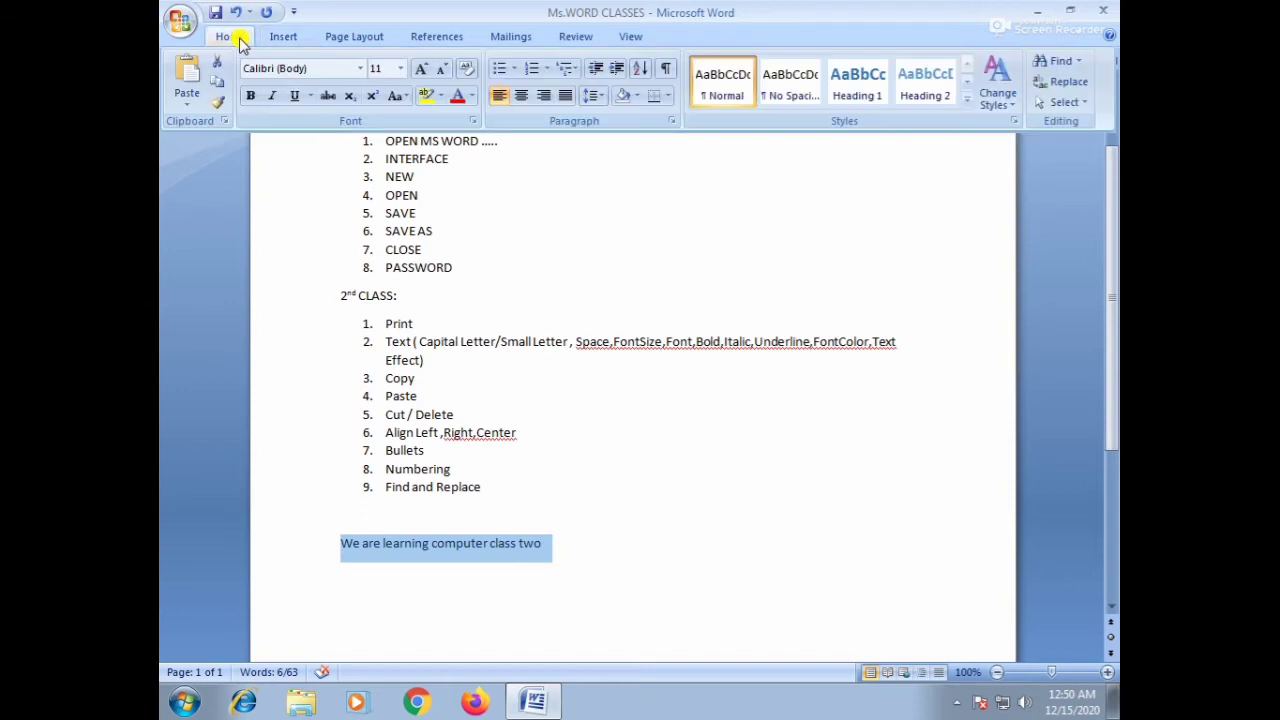
click(473, 97)
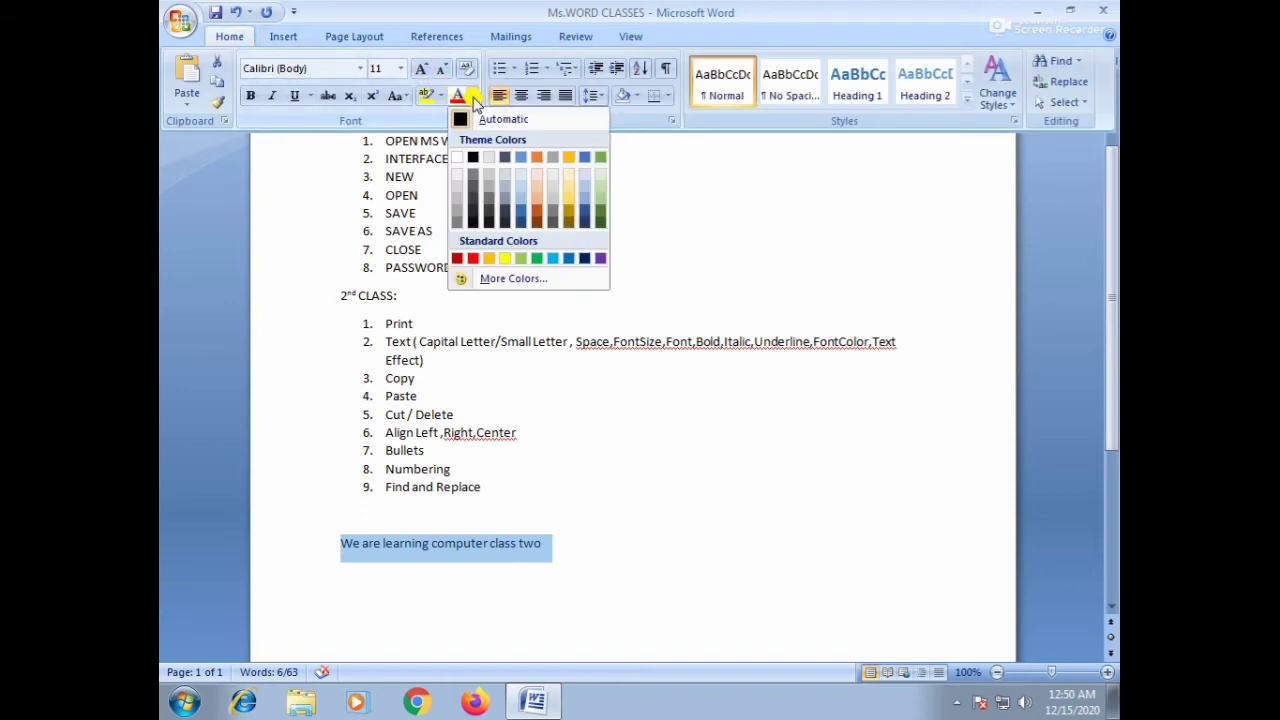
click(603, 259)
key(ctrl+F1)
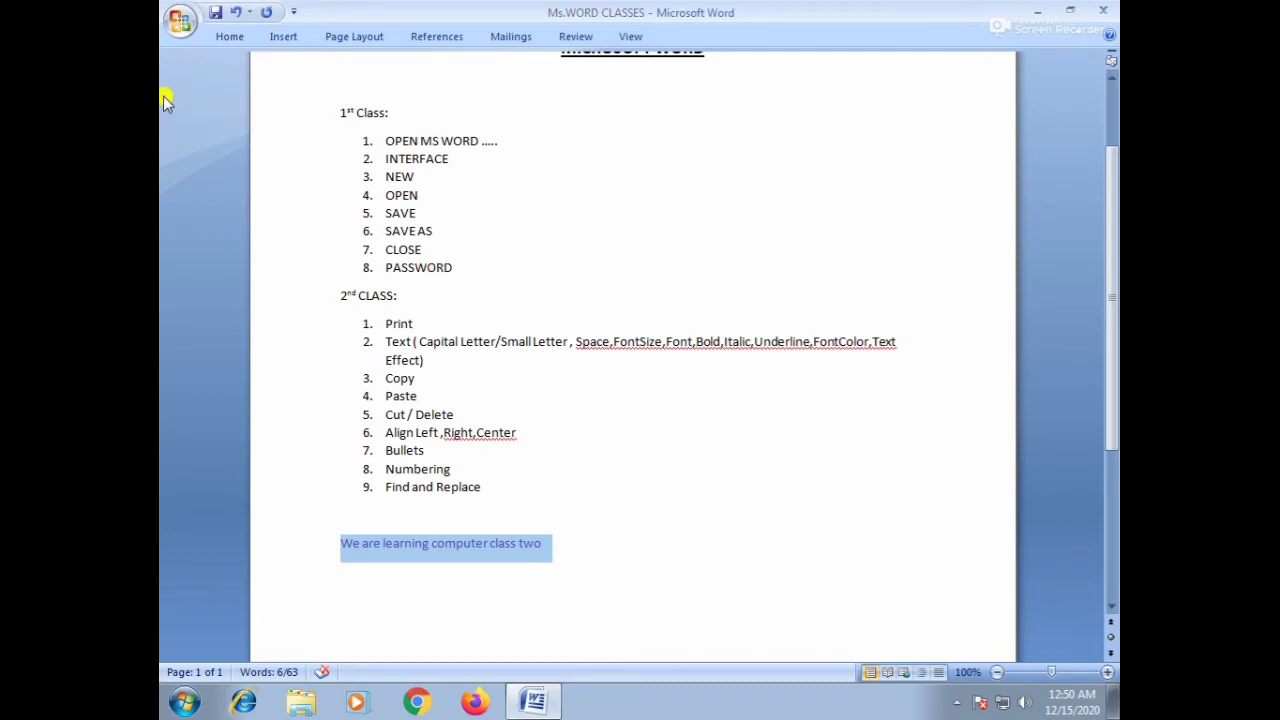
click(545, 541)
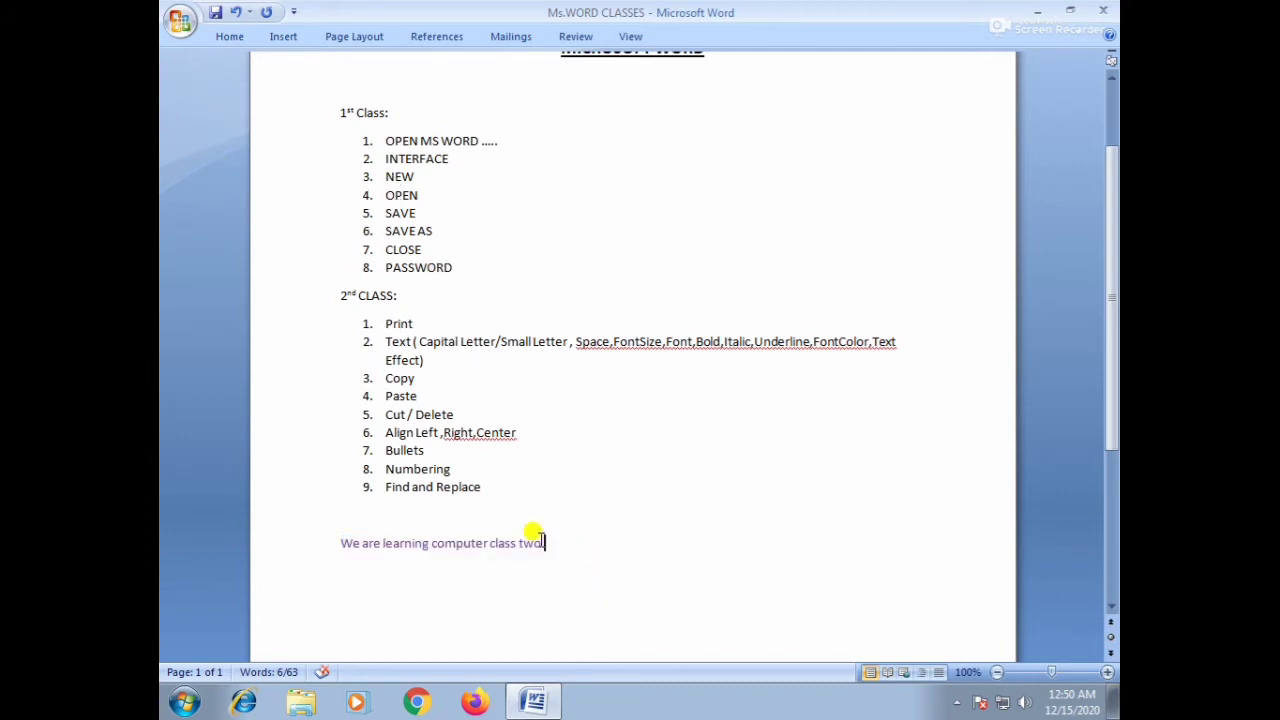
Step: Set the font size of the purple line "We are learning computer class two" to 24
drag(537, 540, 340, 548)
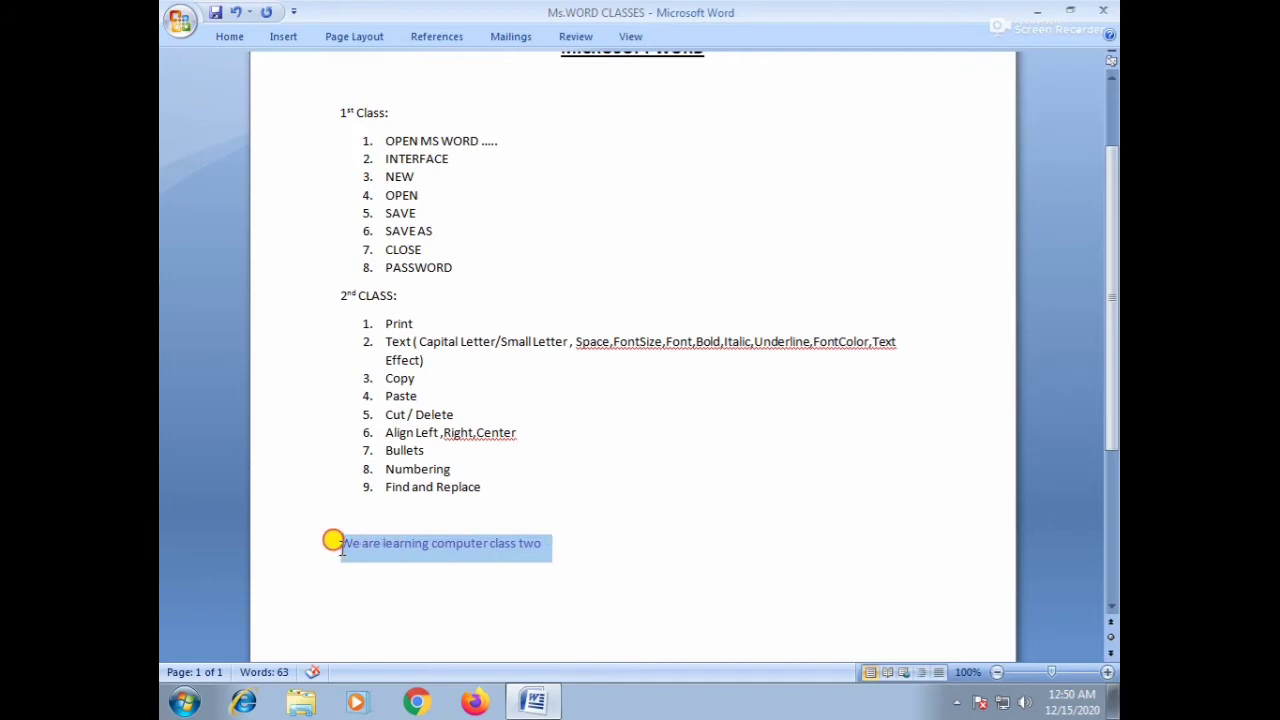
click(229, 36)
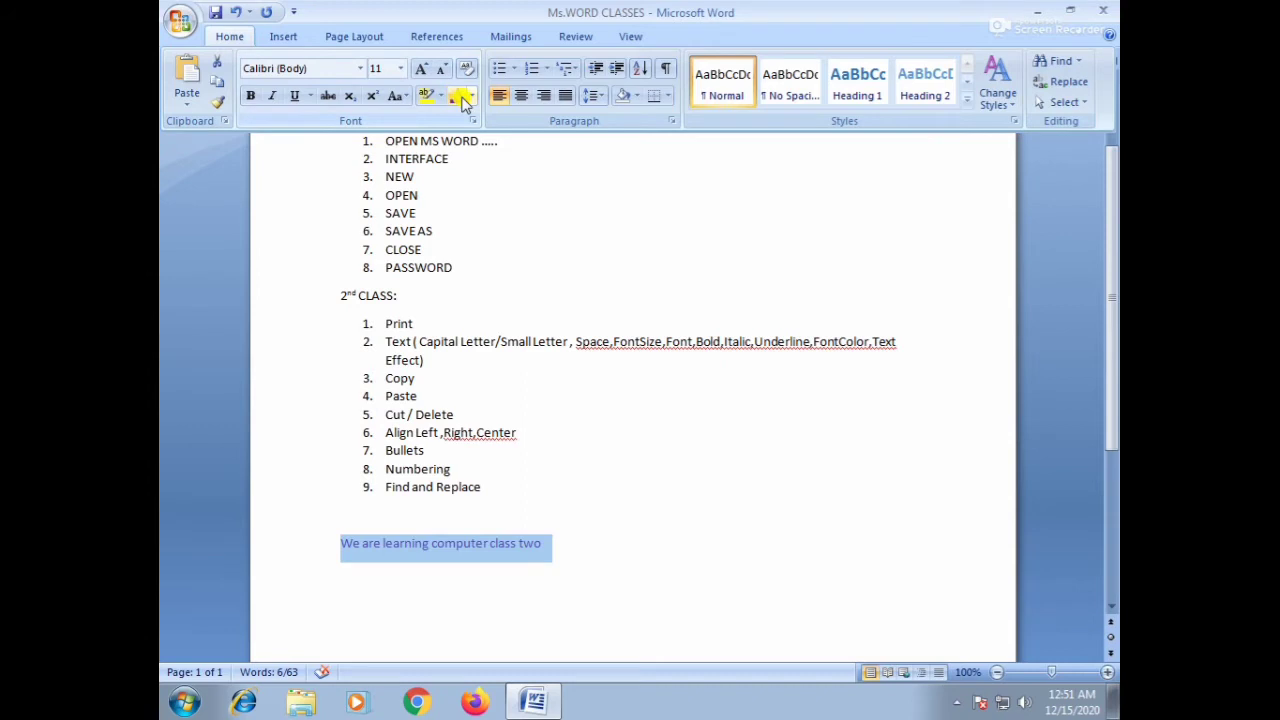
click(400, 68)
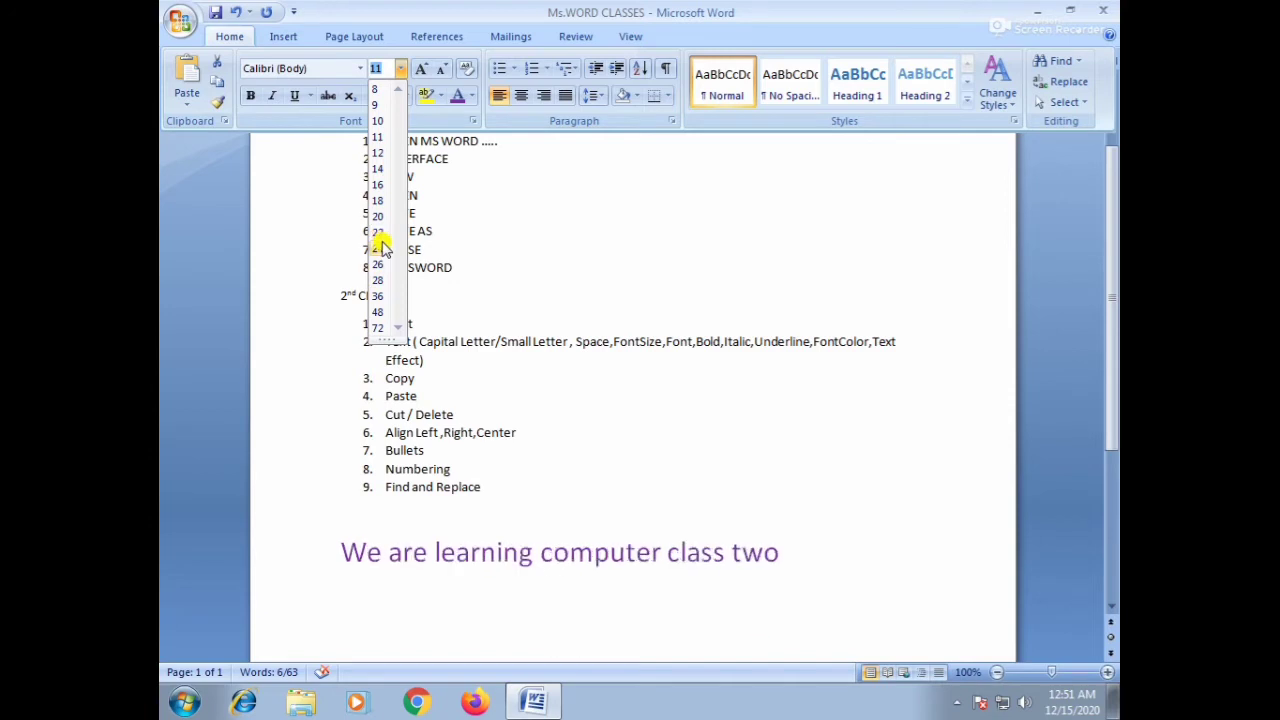
click(379, 248)
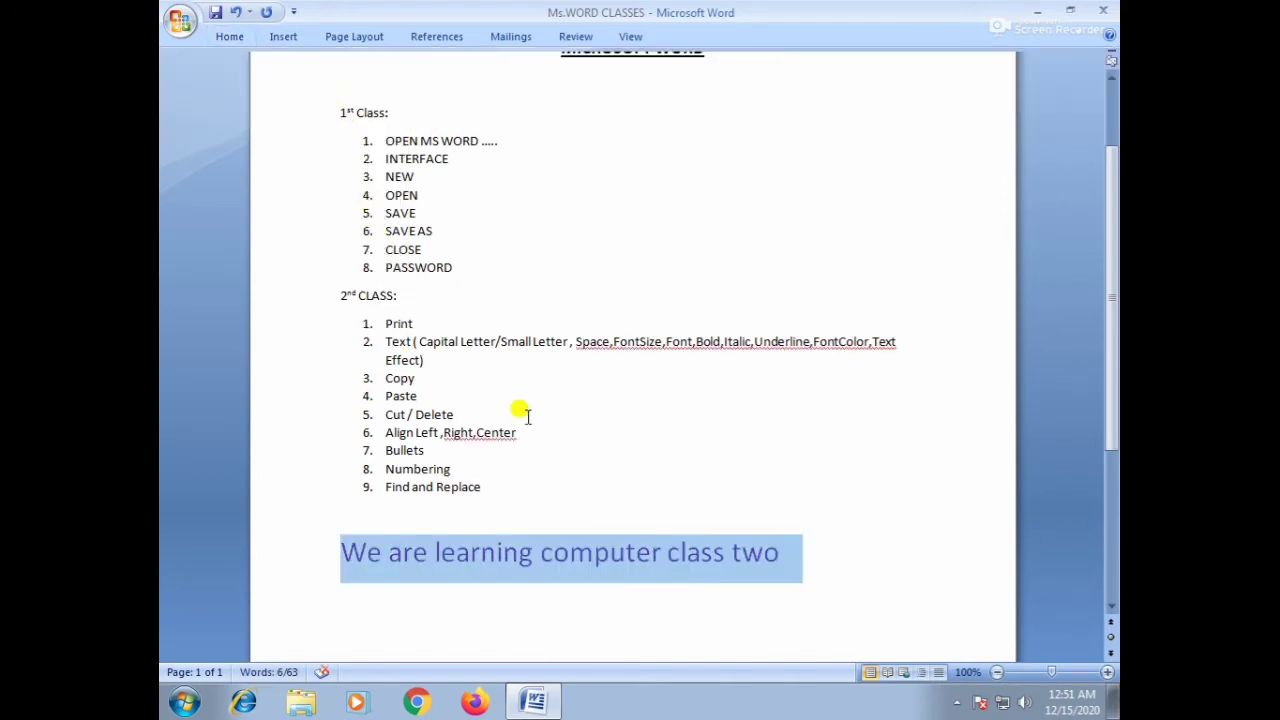
click(608, 513)
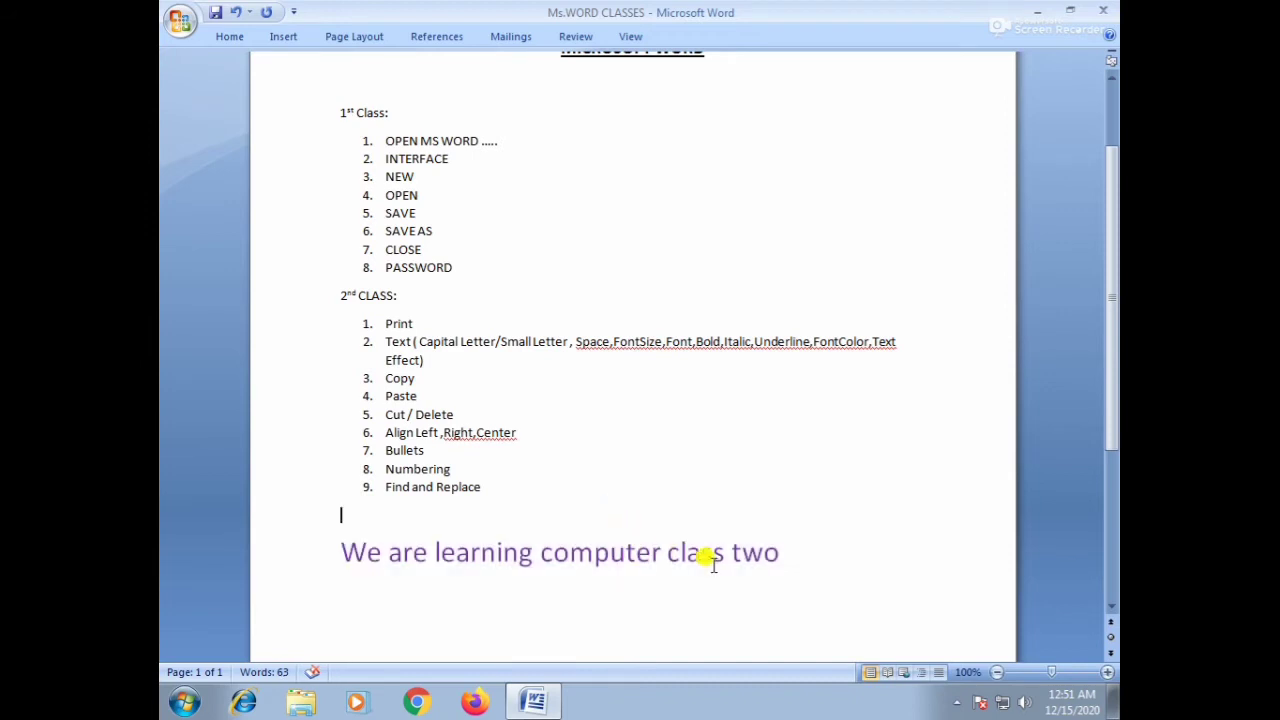
Step: Select the line "We are learning computer class two" and set its font to BatangChe
drag(780, 557, 356, 558)
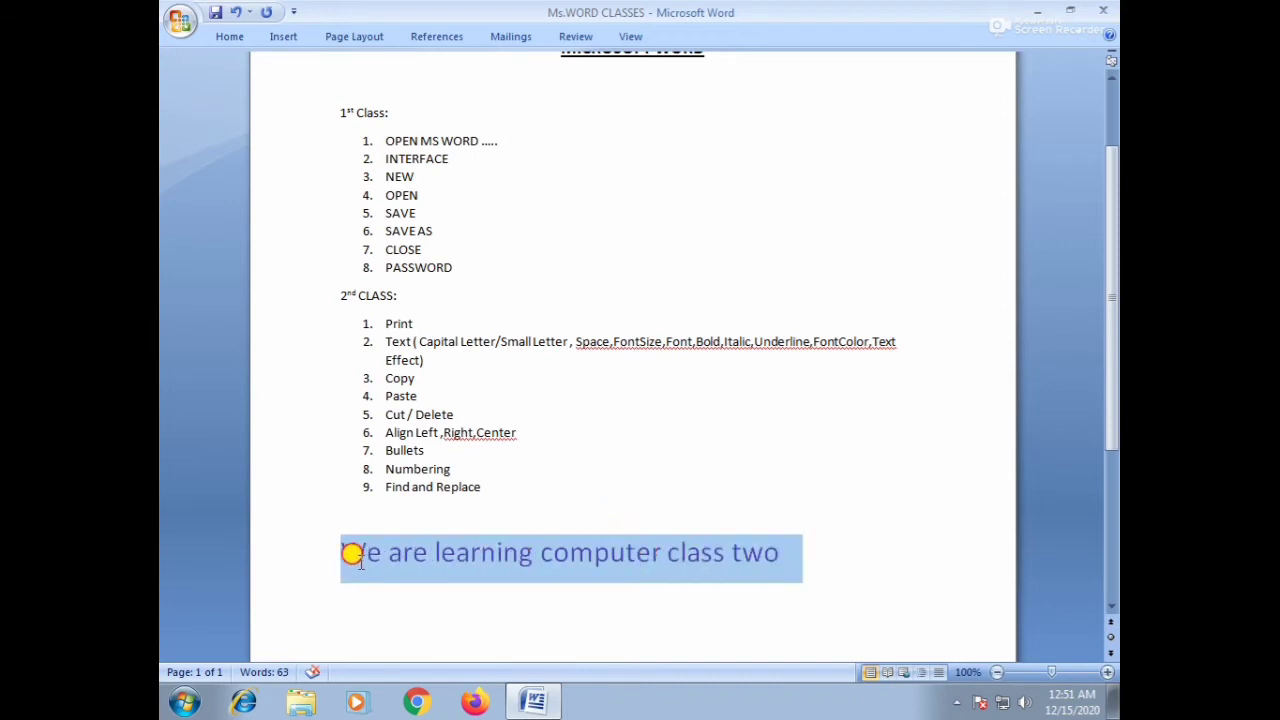
click(226, 42)
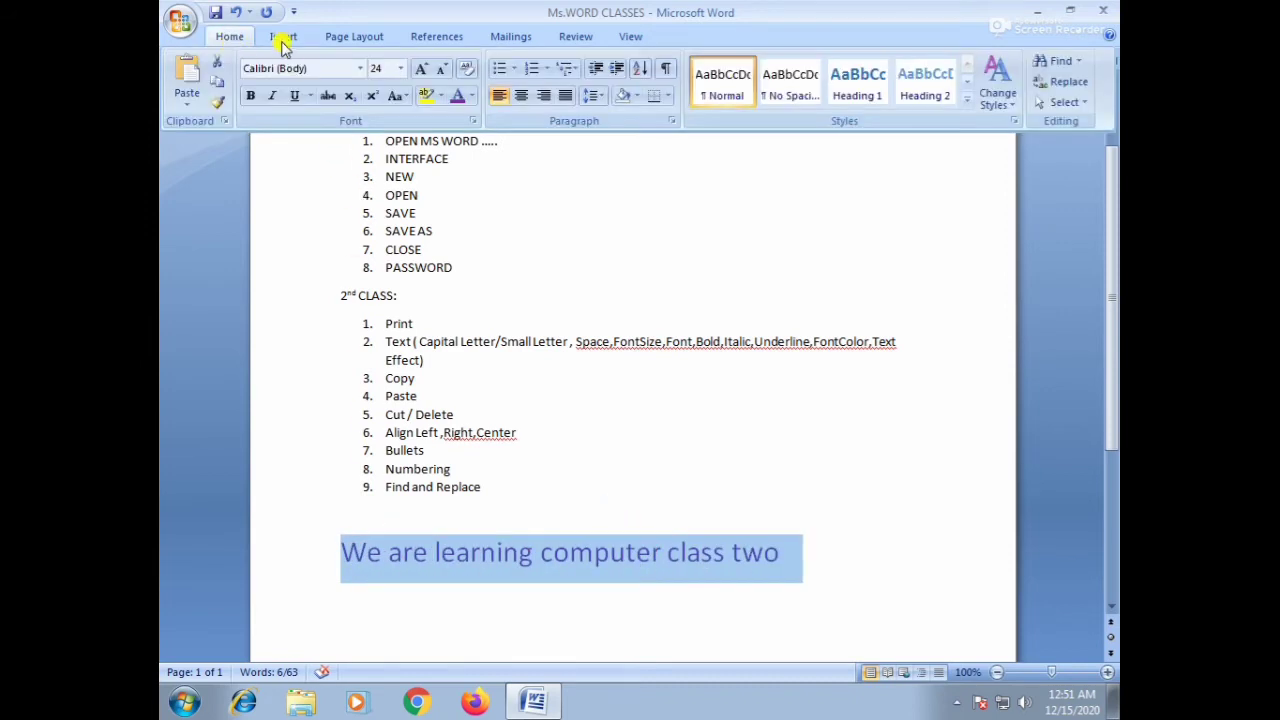
click(360, 69)
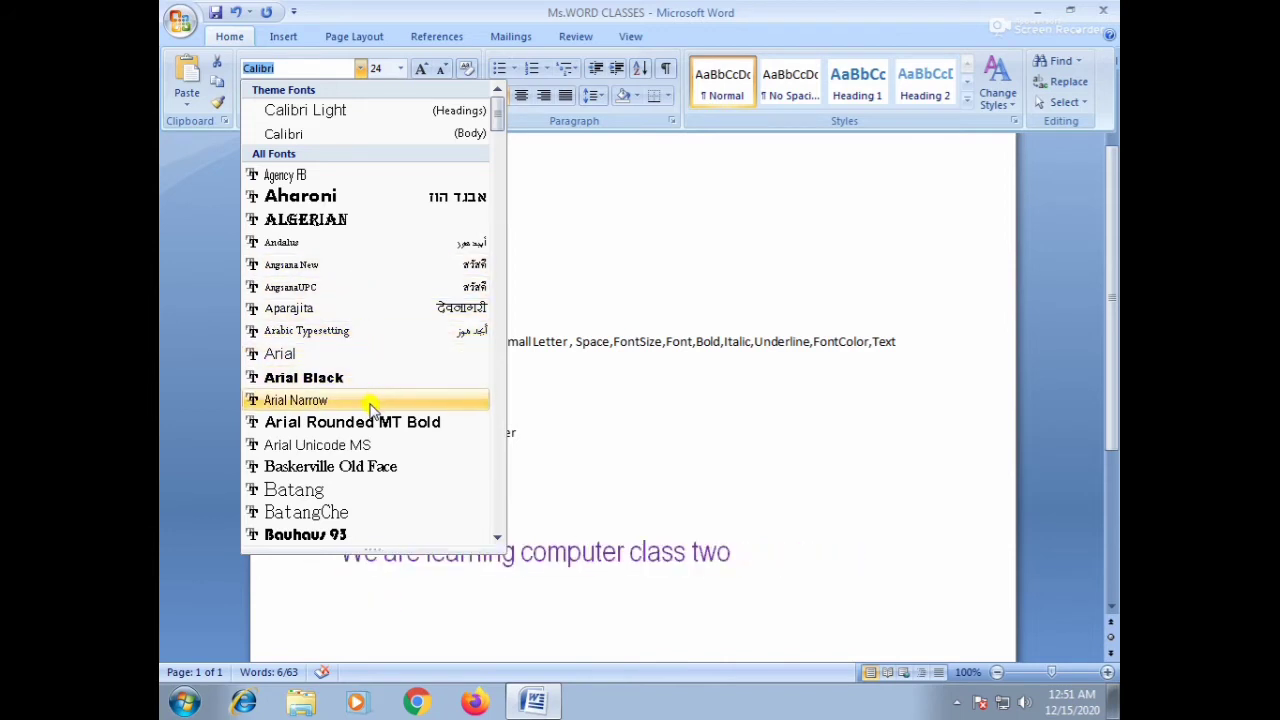
click(390, 512)
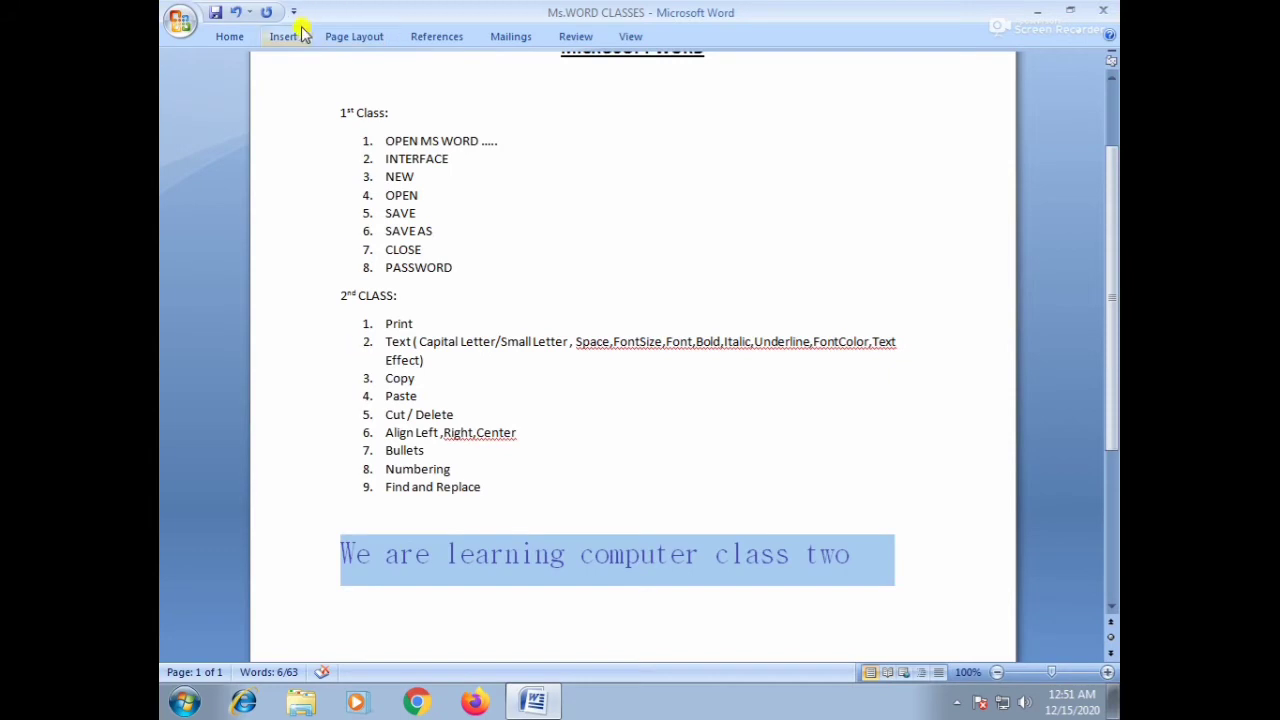
Step: Format the selected line "We are learning computer class two" in Arial Black at size 20
click(229, 36)
click(366, 69)
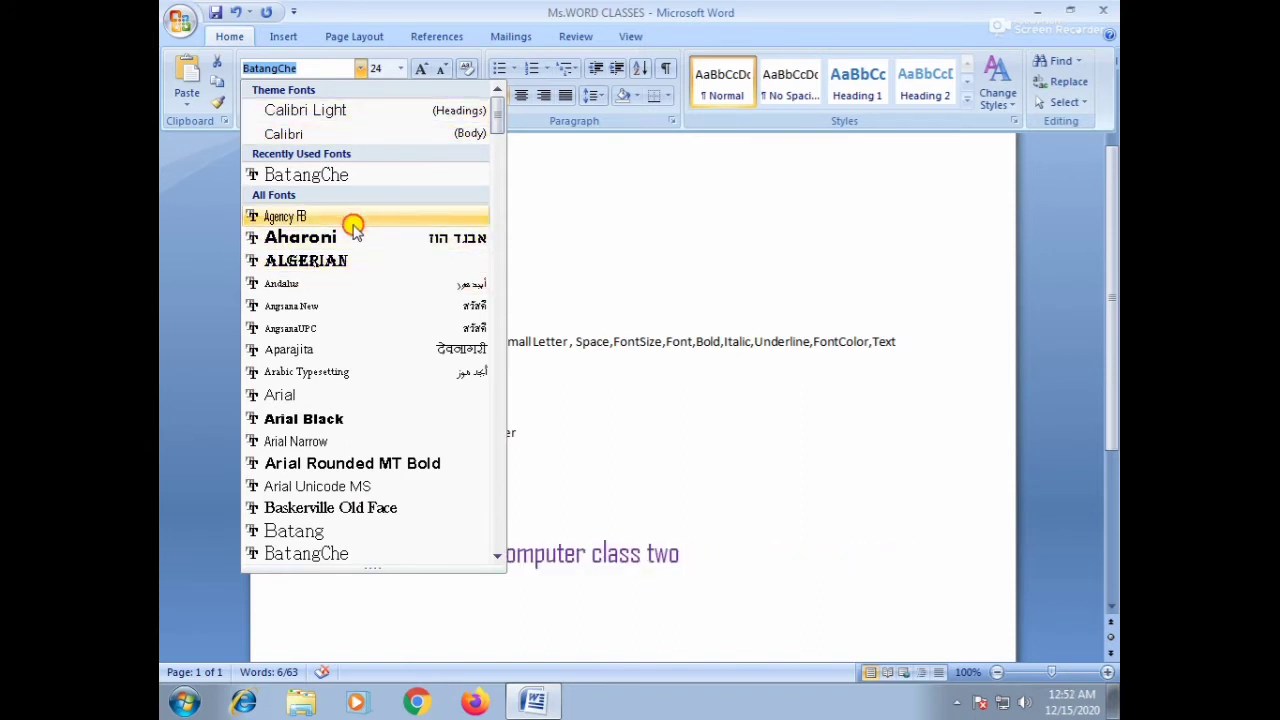
click(377, 424)
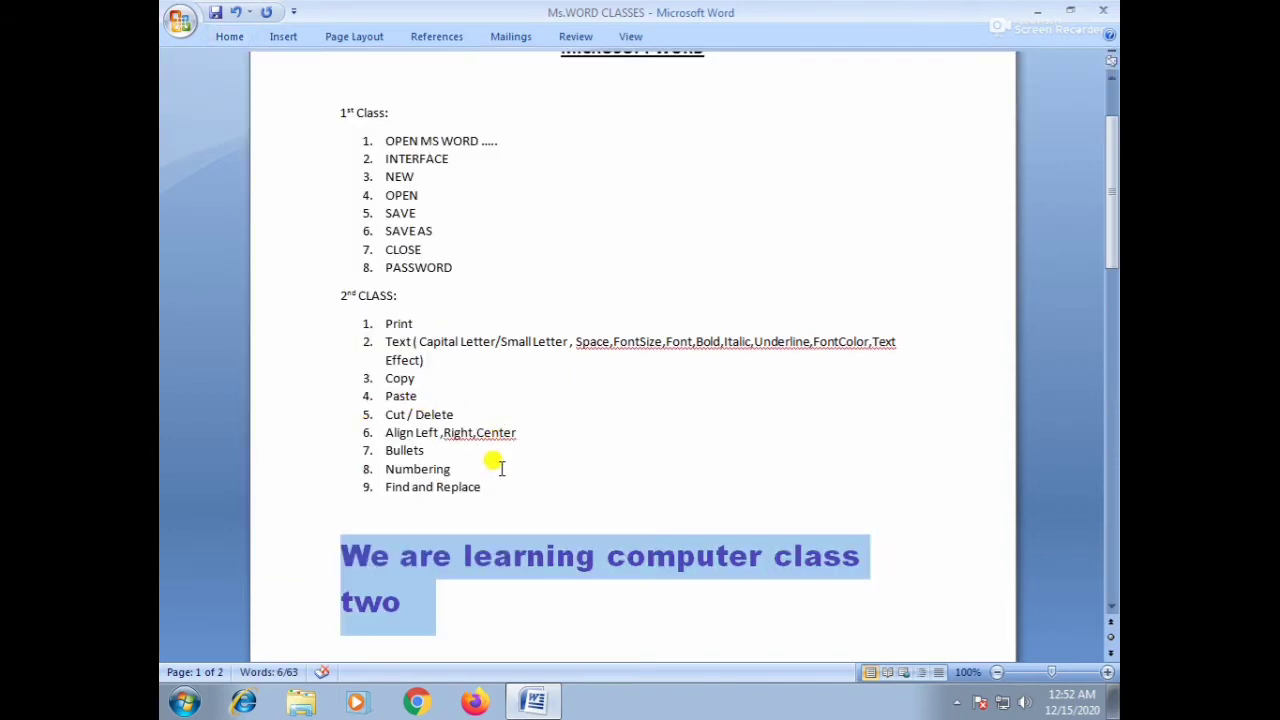
click(229, 37)
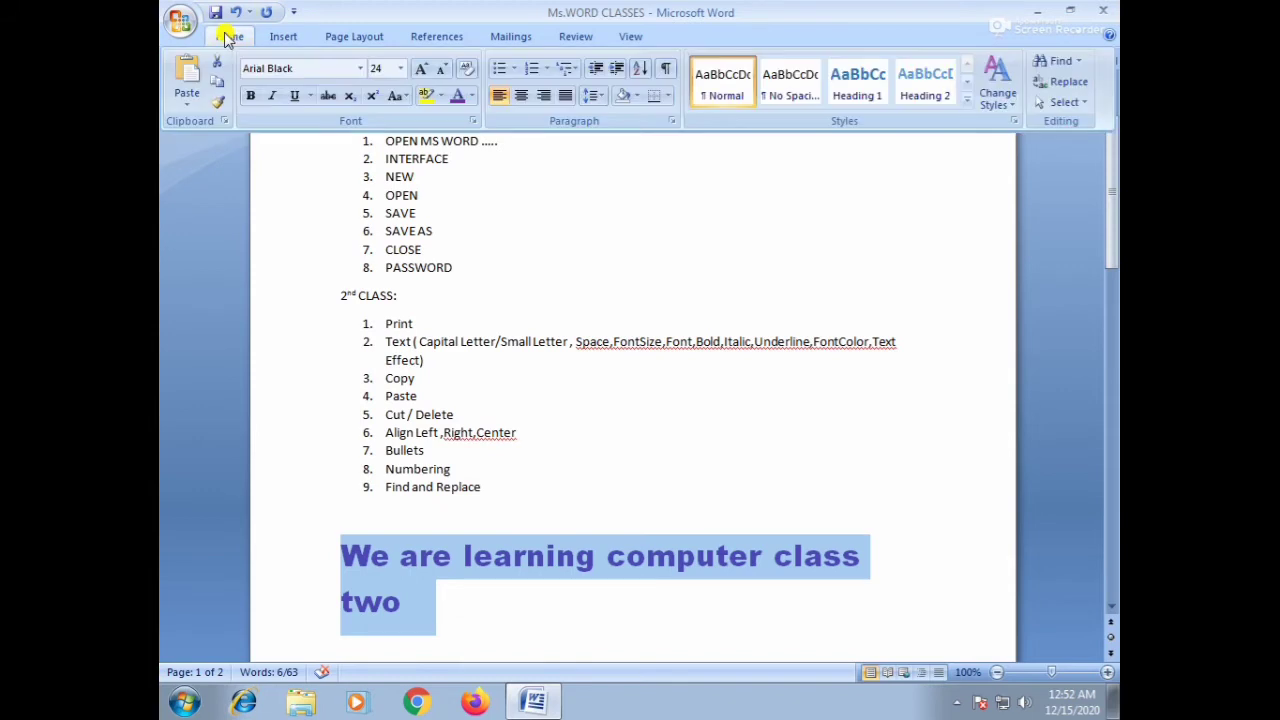
click(398, 70)
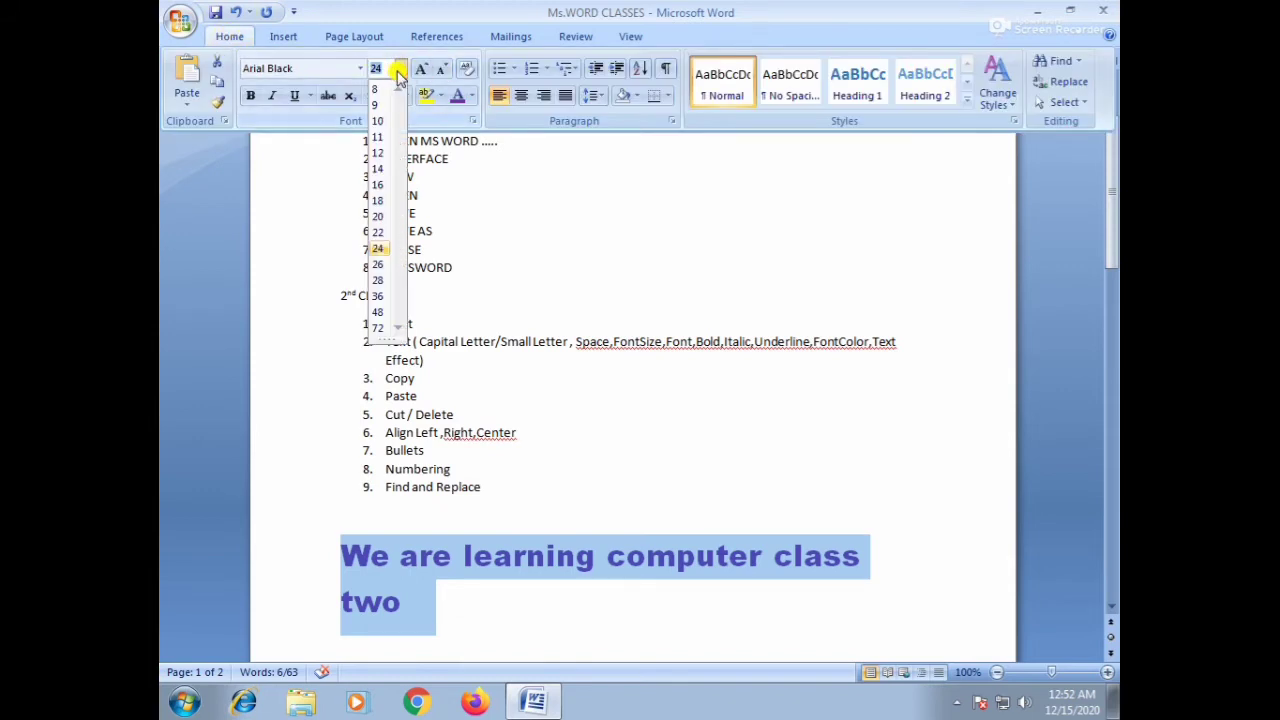
click(380, 215)
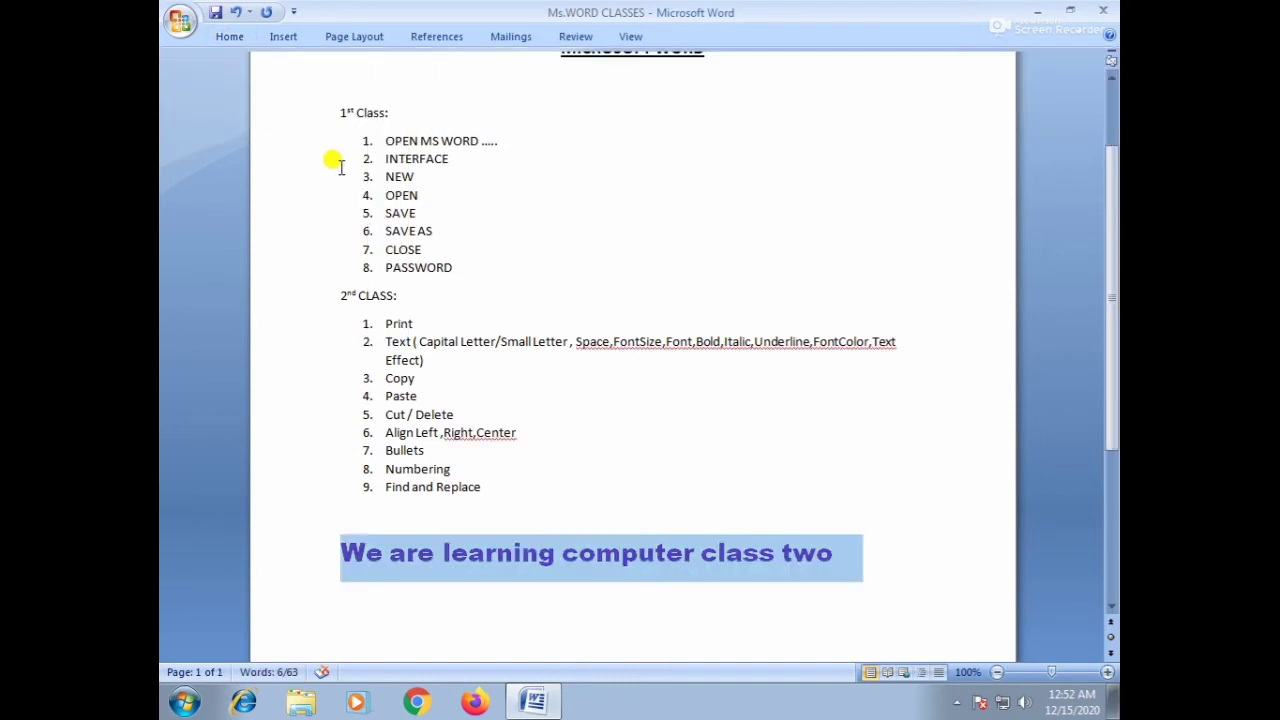
Step: Make the selected line "We are learning computer class two" bold and change its font to Arial
click(229, 37)
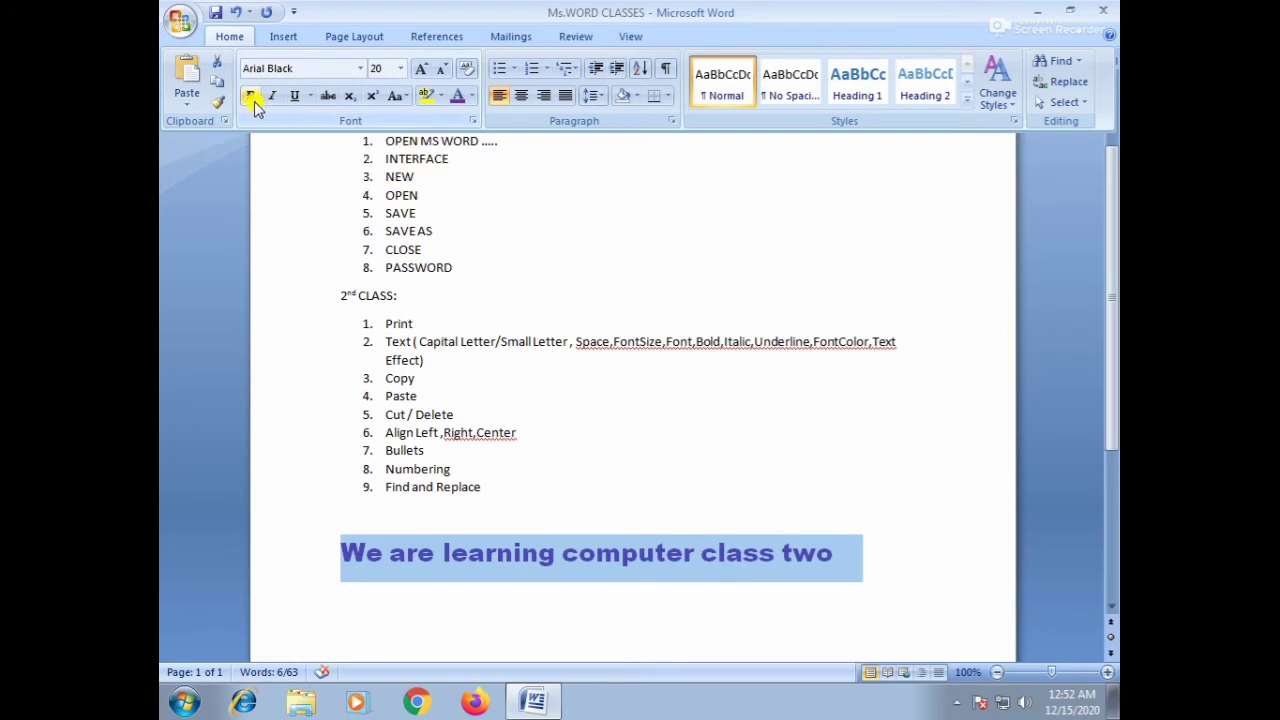
key(ctrl+F1)
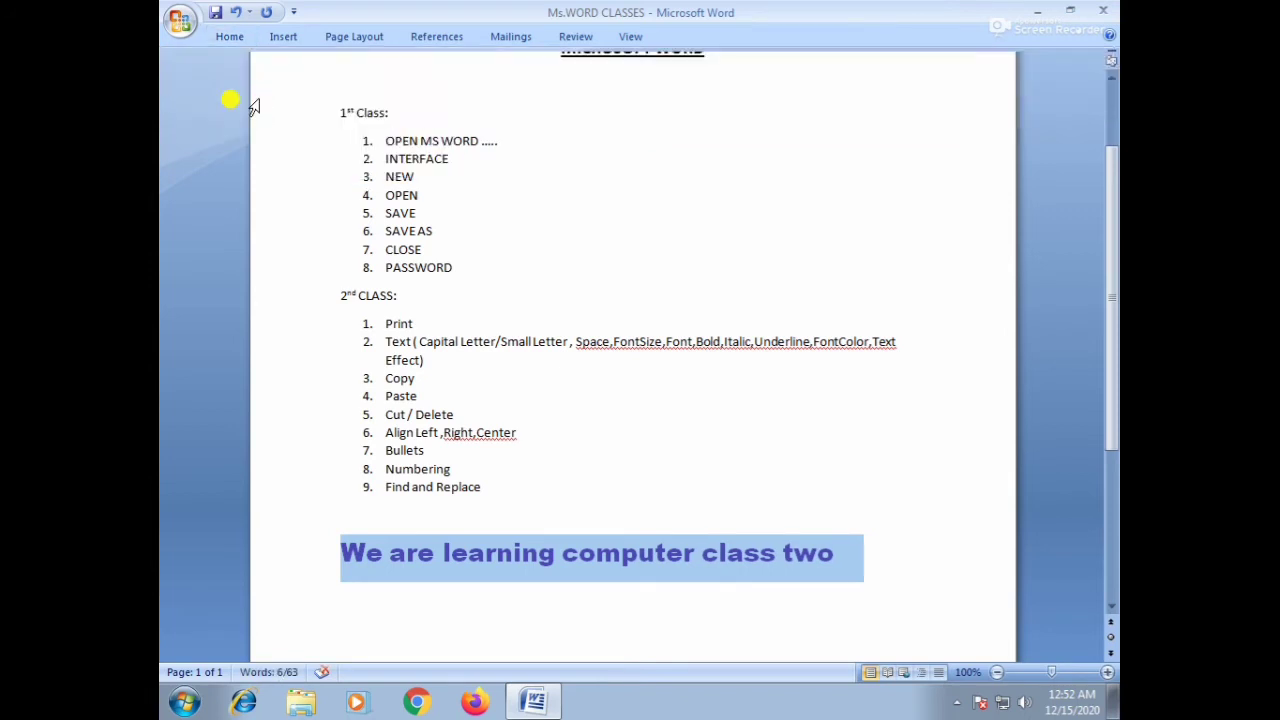
click(233, 38)
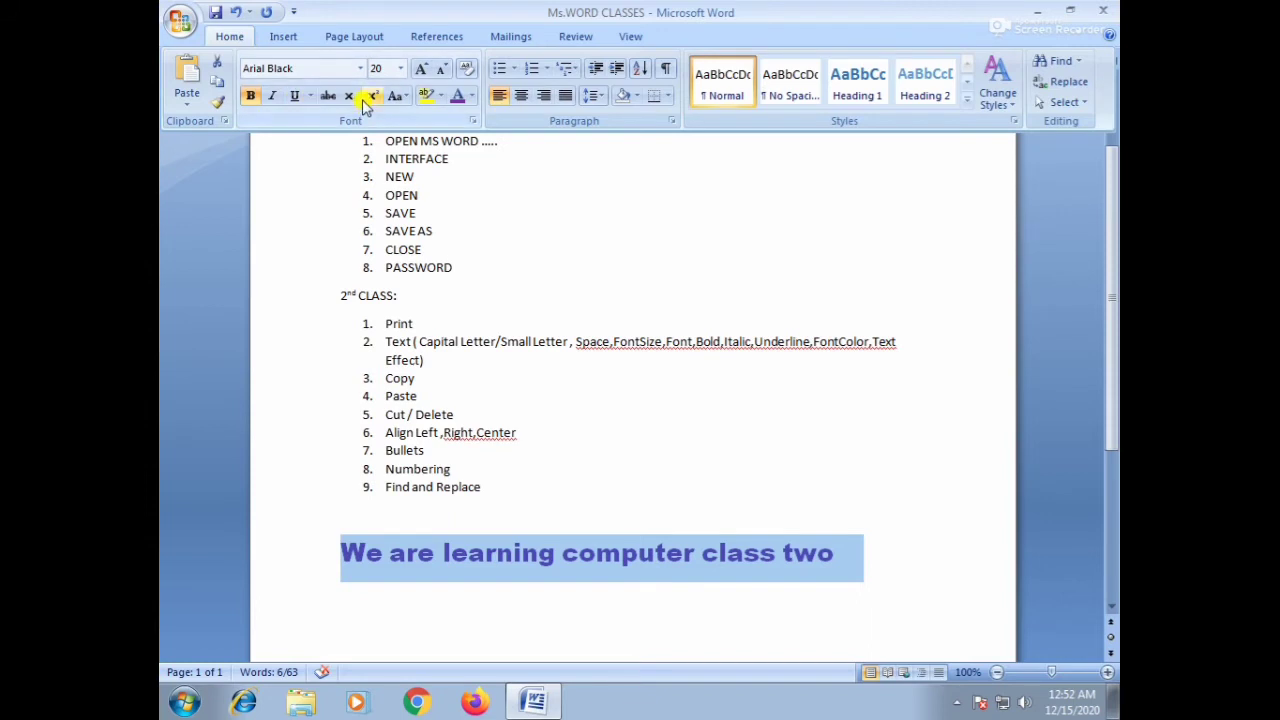
click(361, 68)
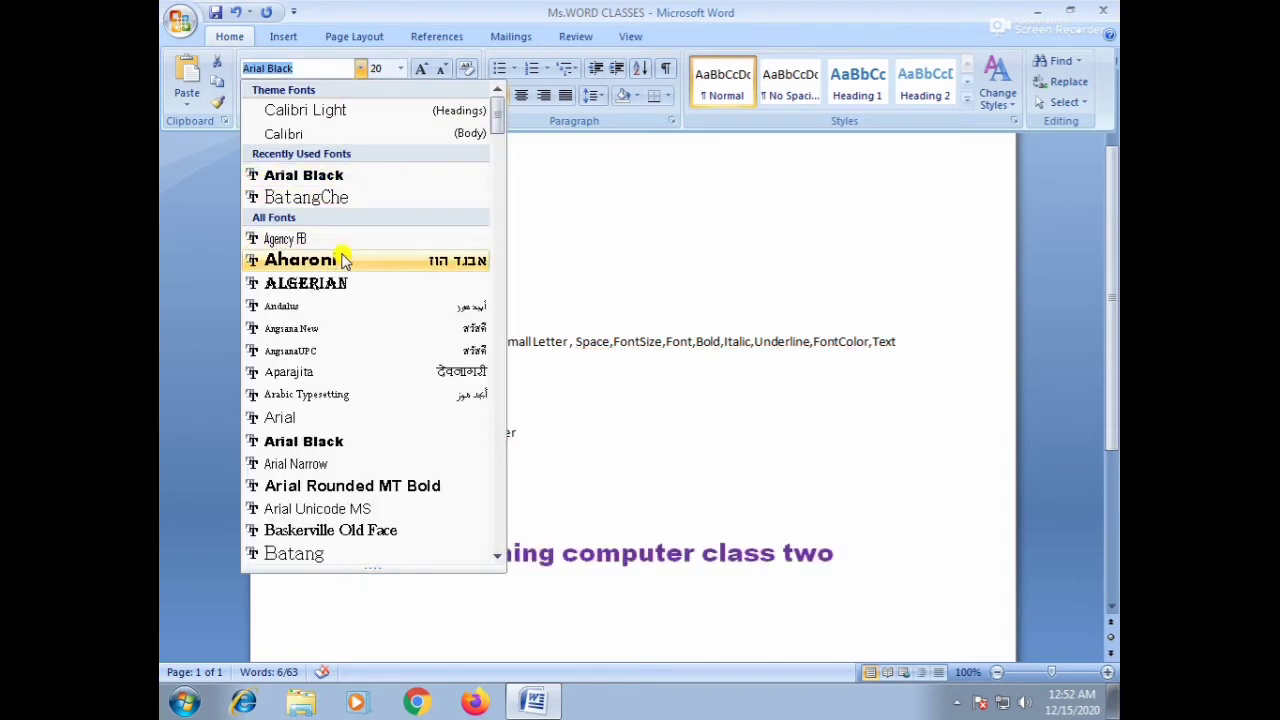
click(356, 415)
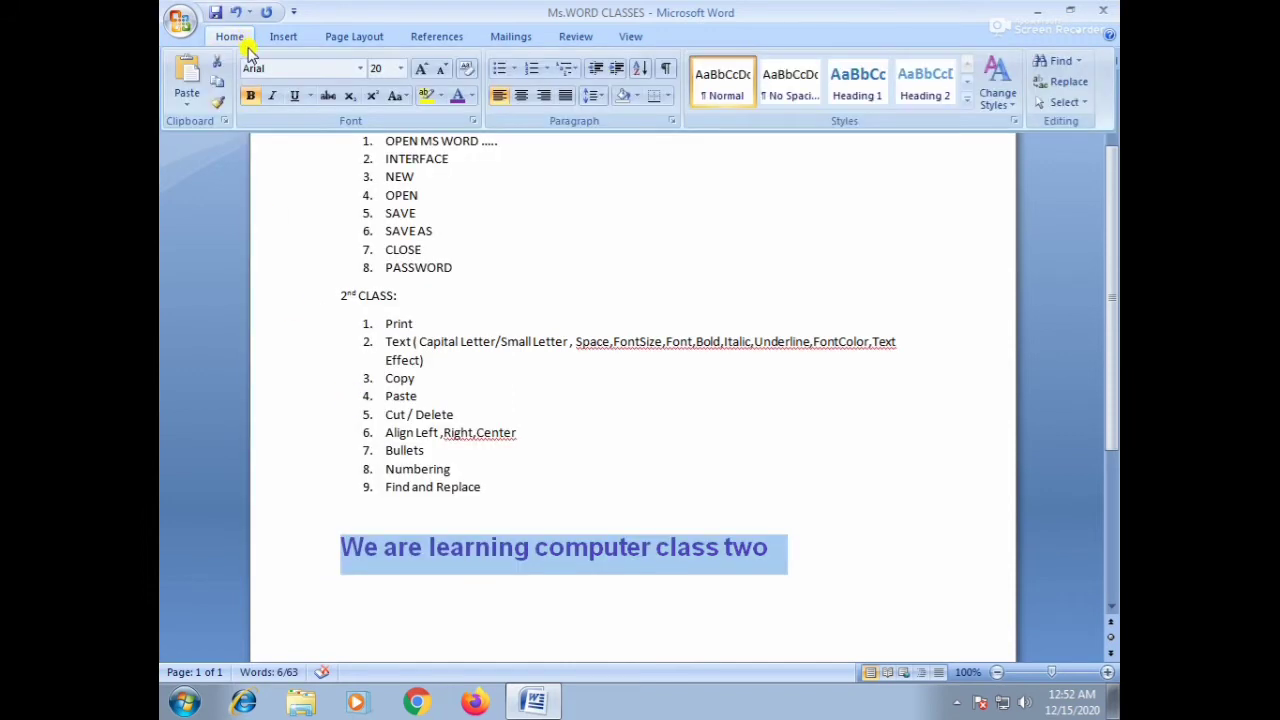
Step: Remove the bold formatting from the line "We are learning computer class two"
click(250, 96)
click(250, 104)
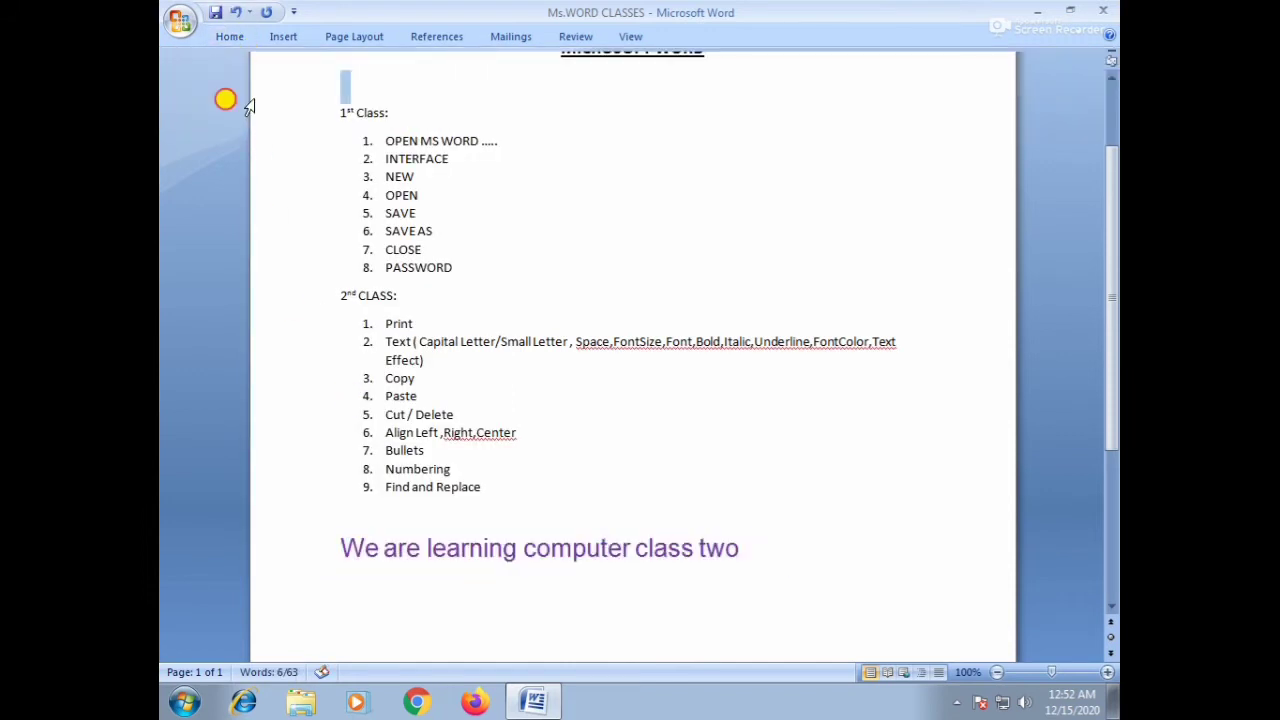
click(222, 38)
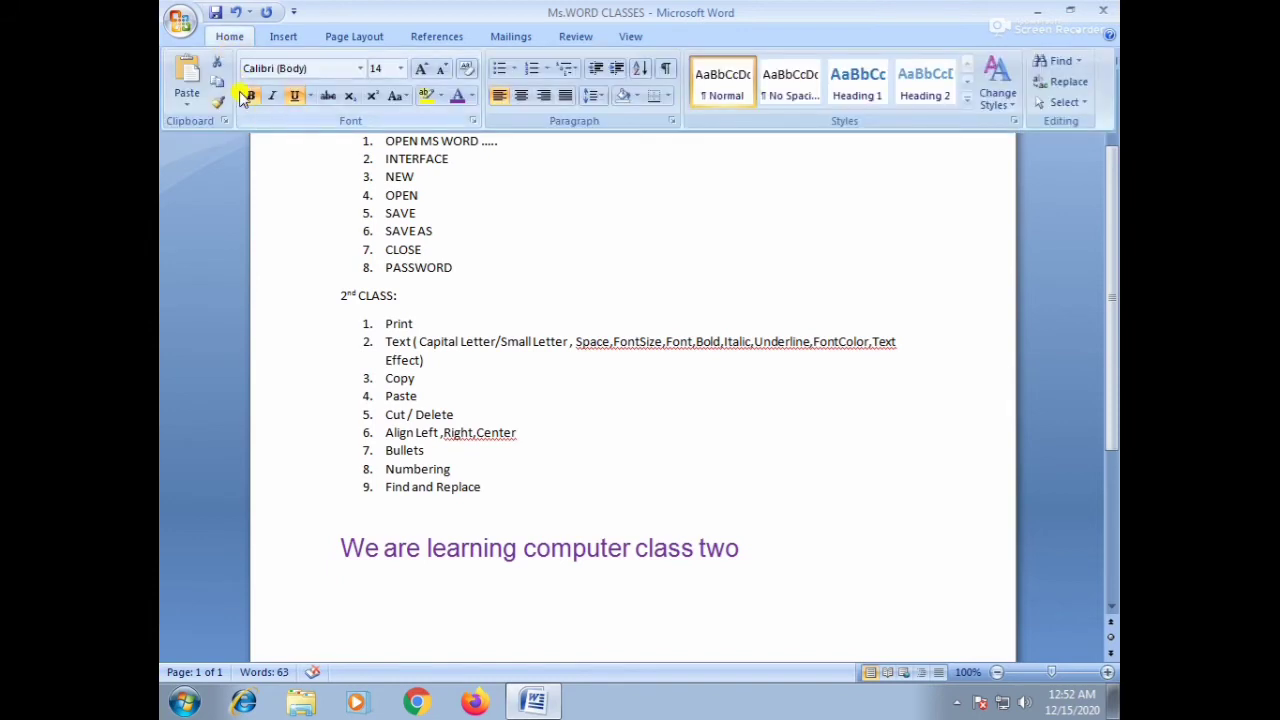
click(252, 97)
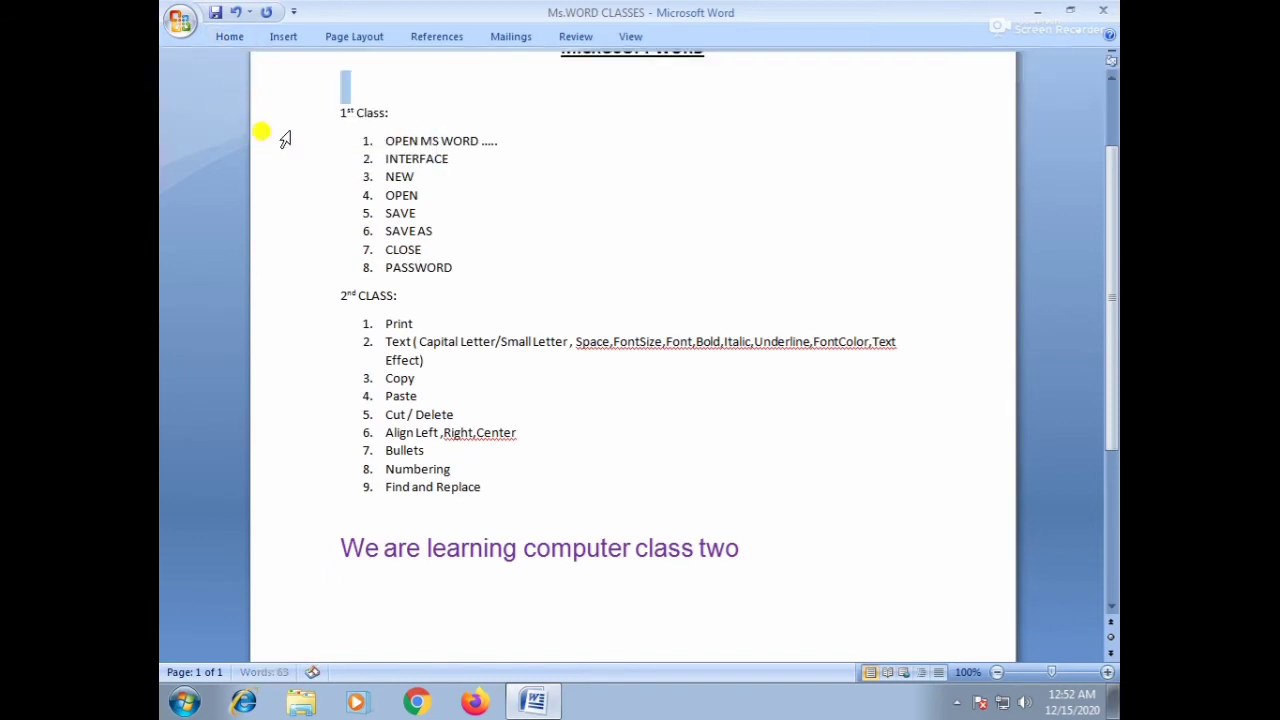
Step: Select the line "We are learning computer class two", apply bold to it and turn the bold off again
drag(745, 549, 362, 531)
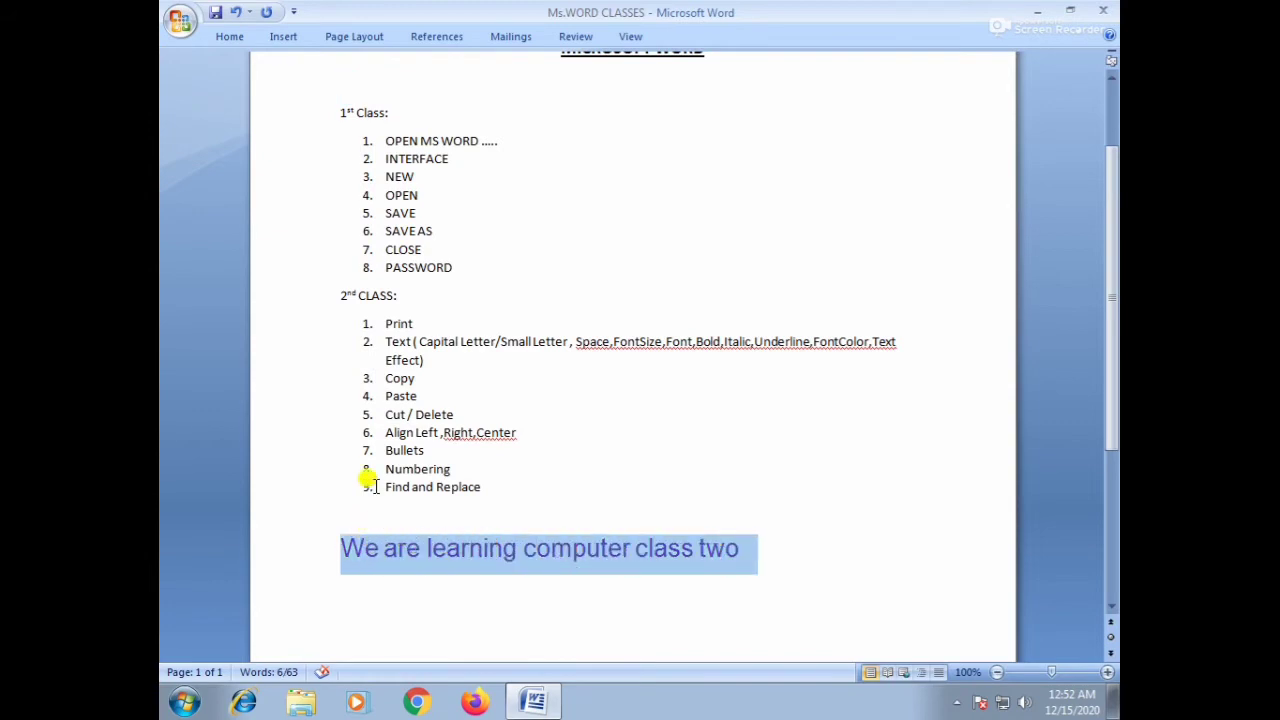
click(230, 37)
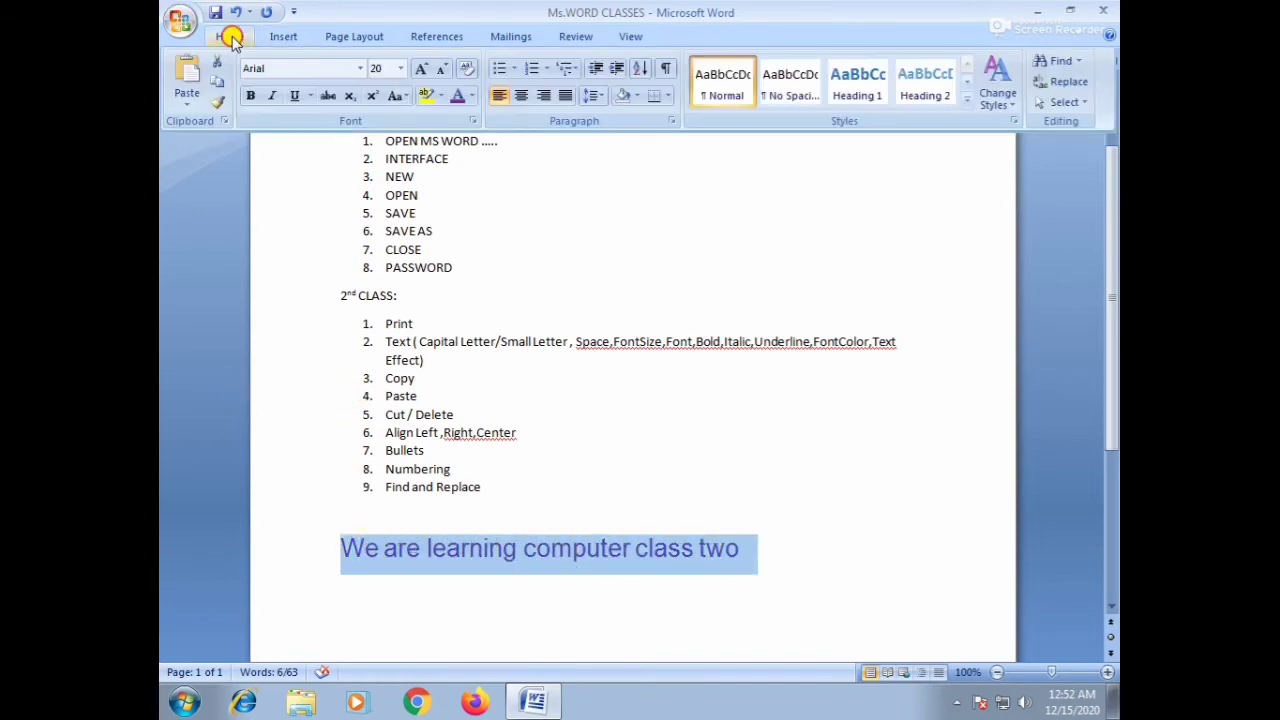
click(249, 104)
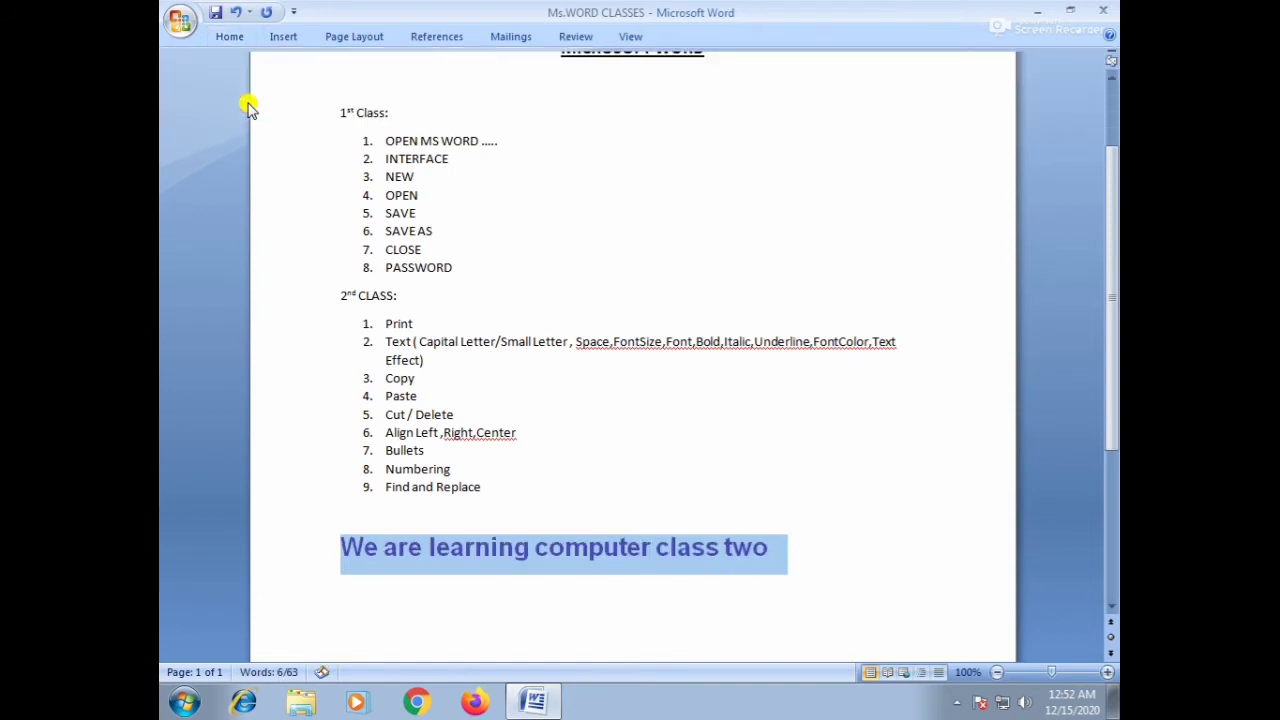
click(235, 40)
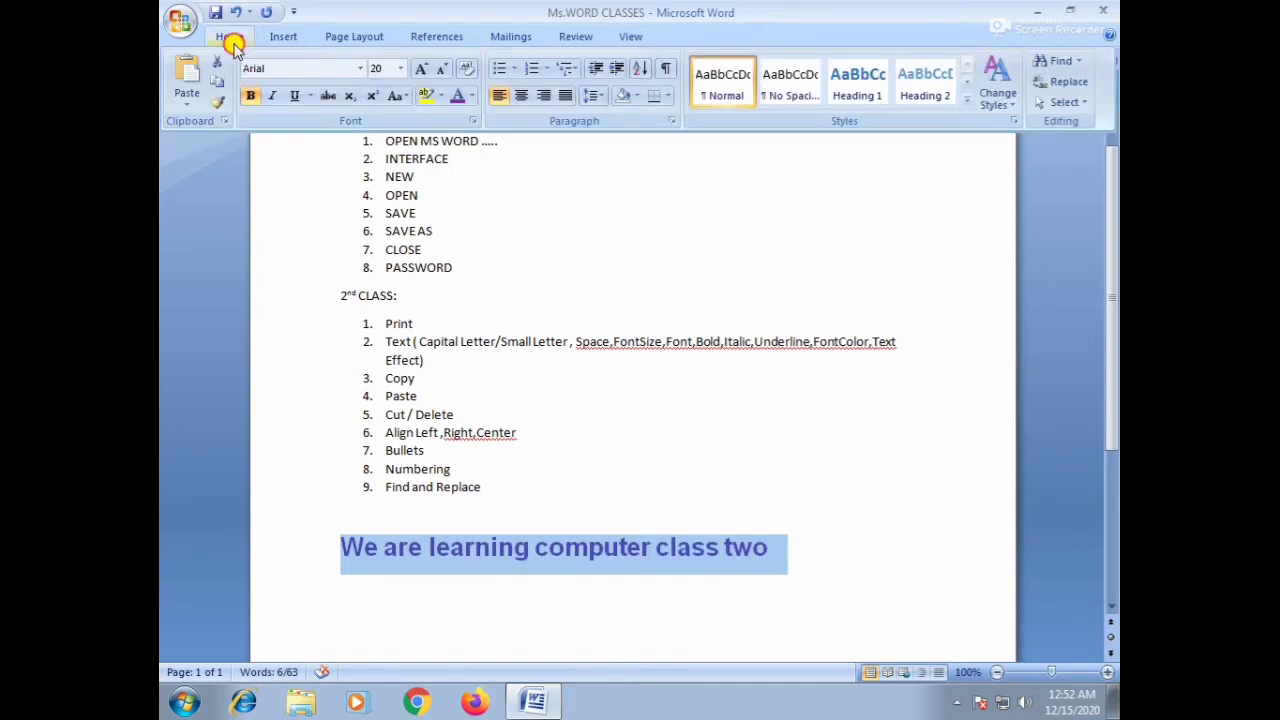
click(251, 104)
Step: Italicize the selected line "We are learning computer class two" and turn the italics off again
click(232, 37)
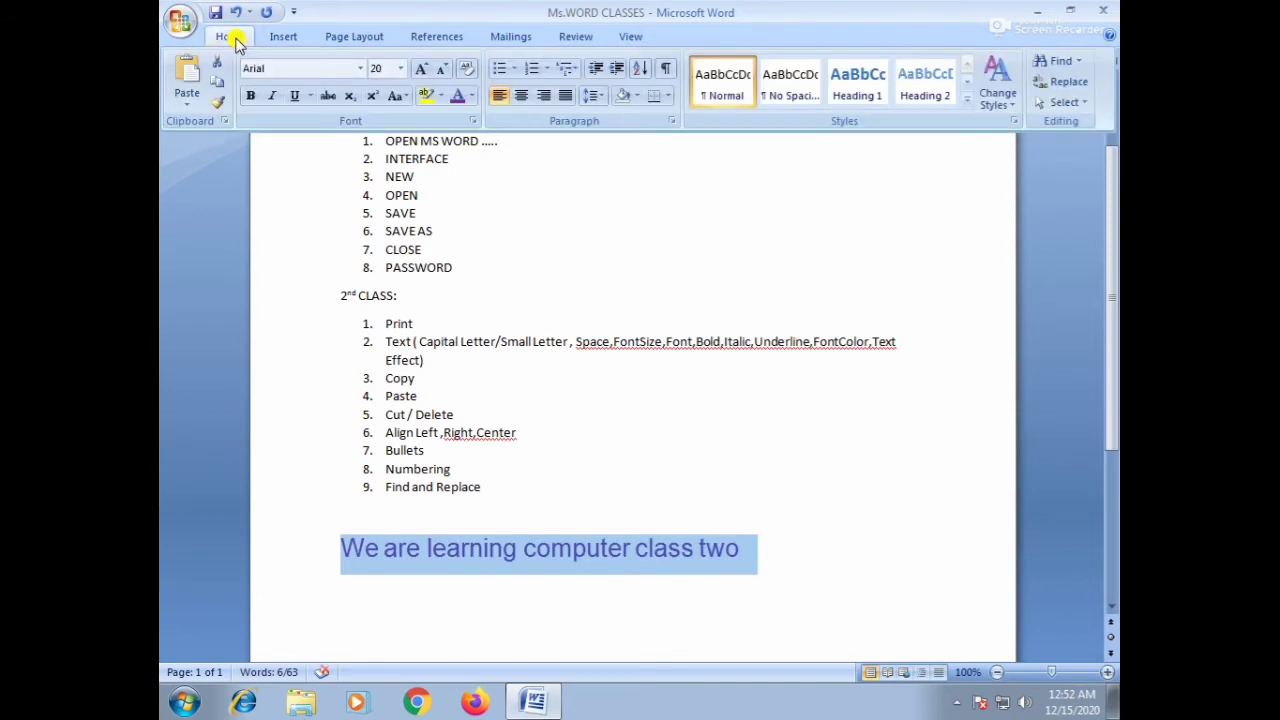
click(281, 103)
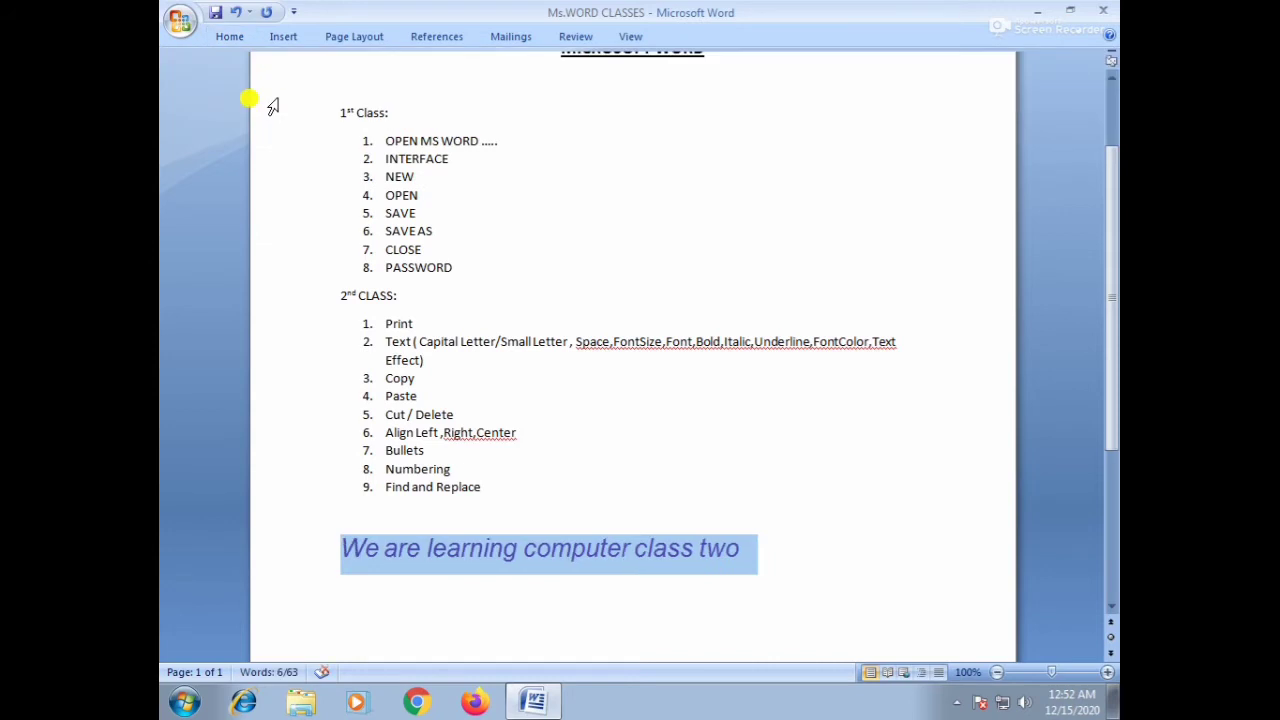
click(245, 37)
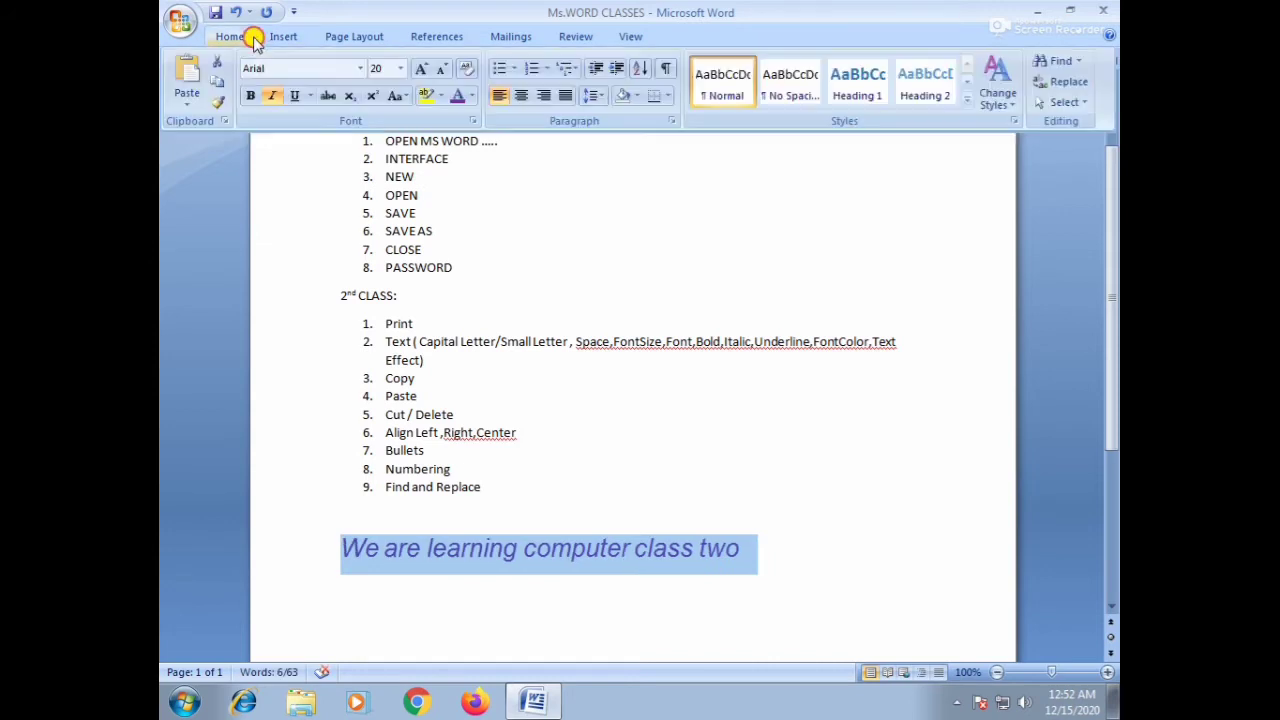
click(272, 95)
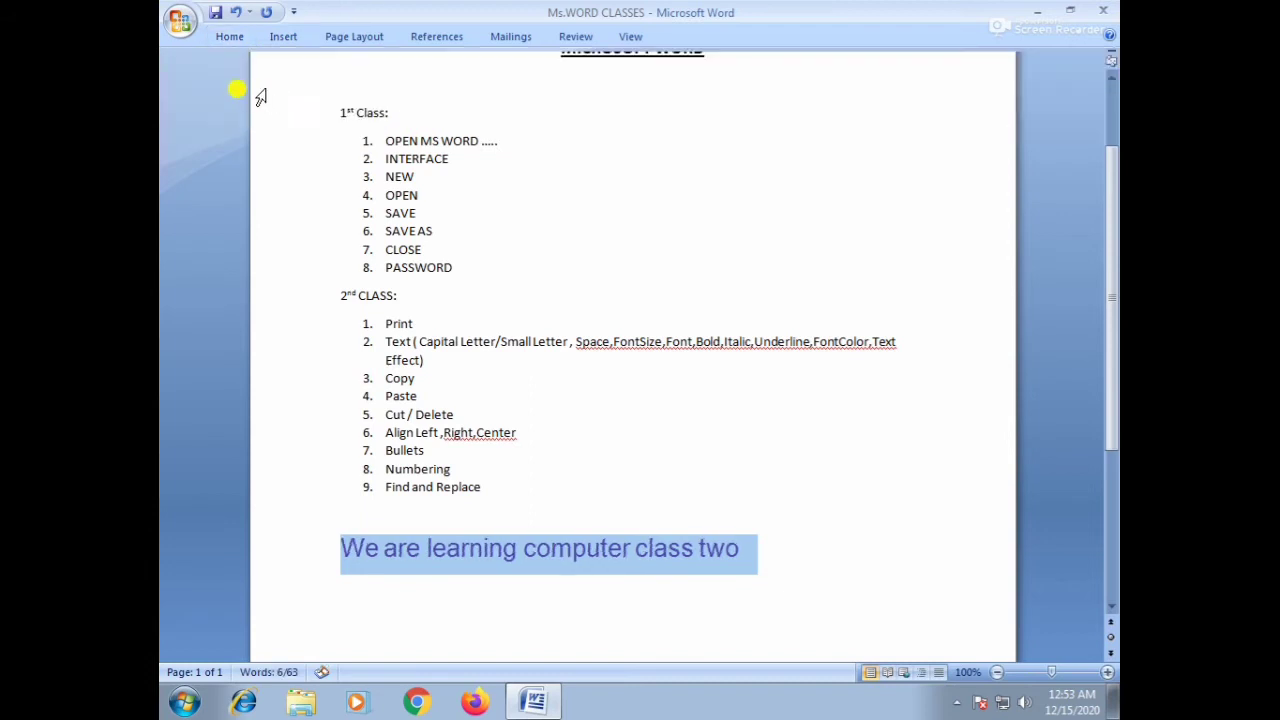
Step: Underline the selected line "We are learning computer class two" and remove the underline again
click(238, 40)
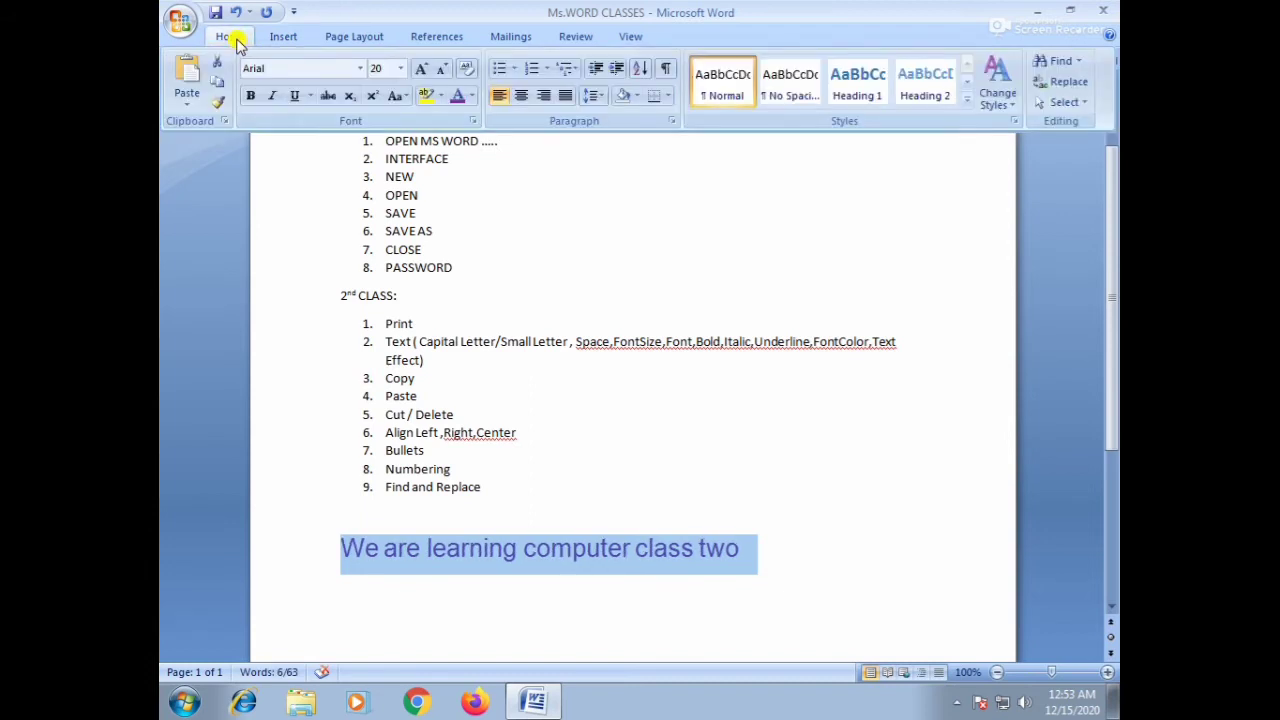
click(296, 97)
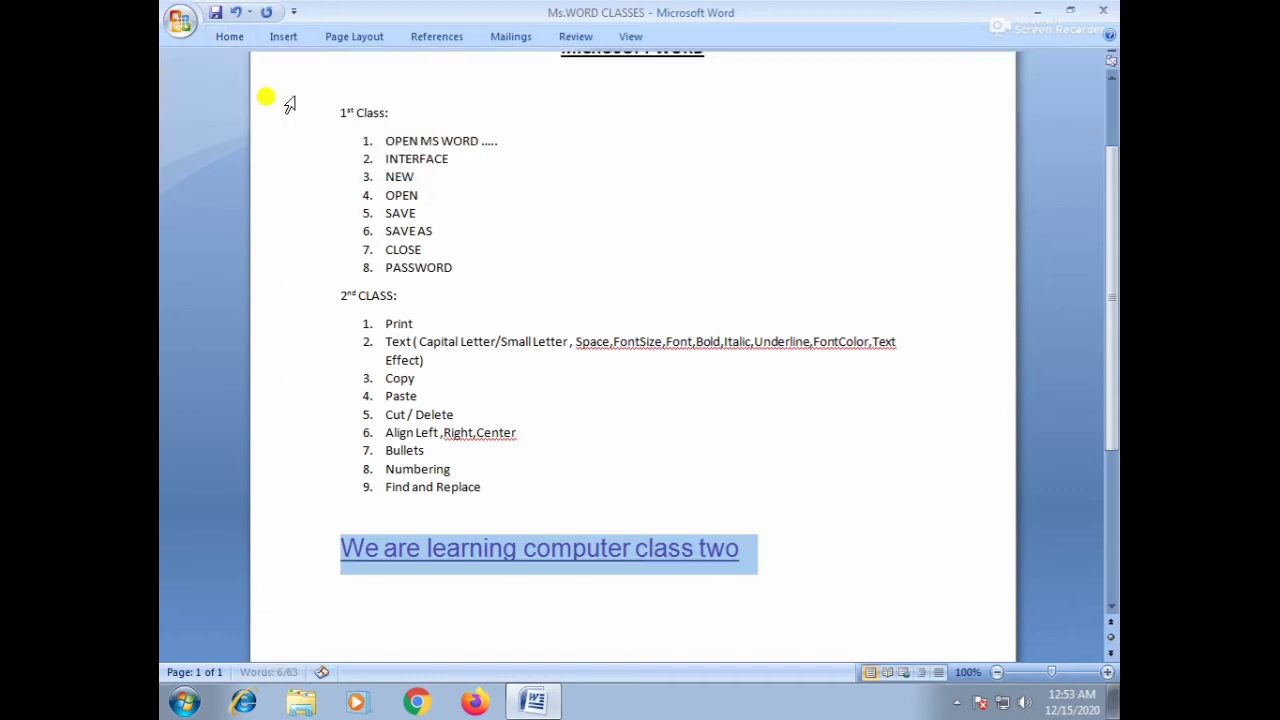
click(230, 37)
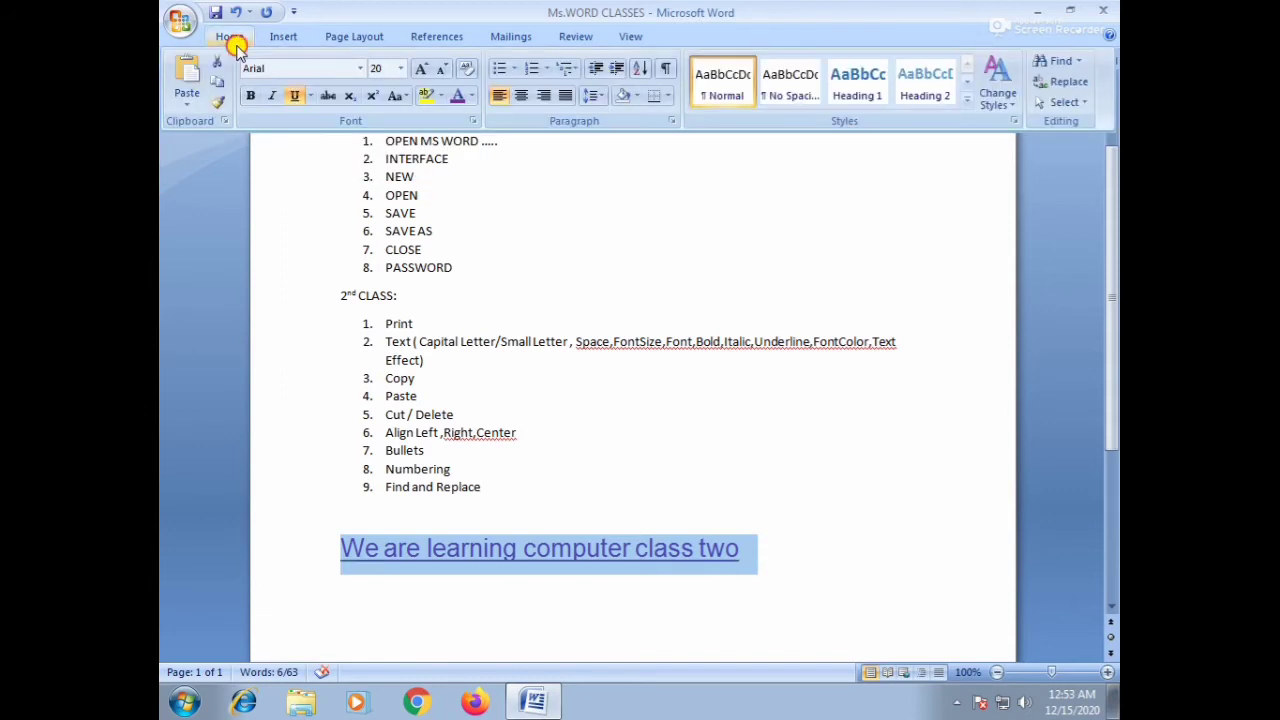
click(295, 98)
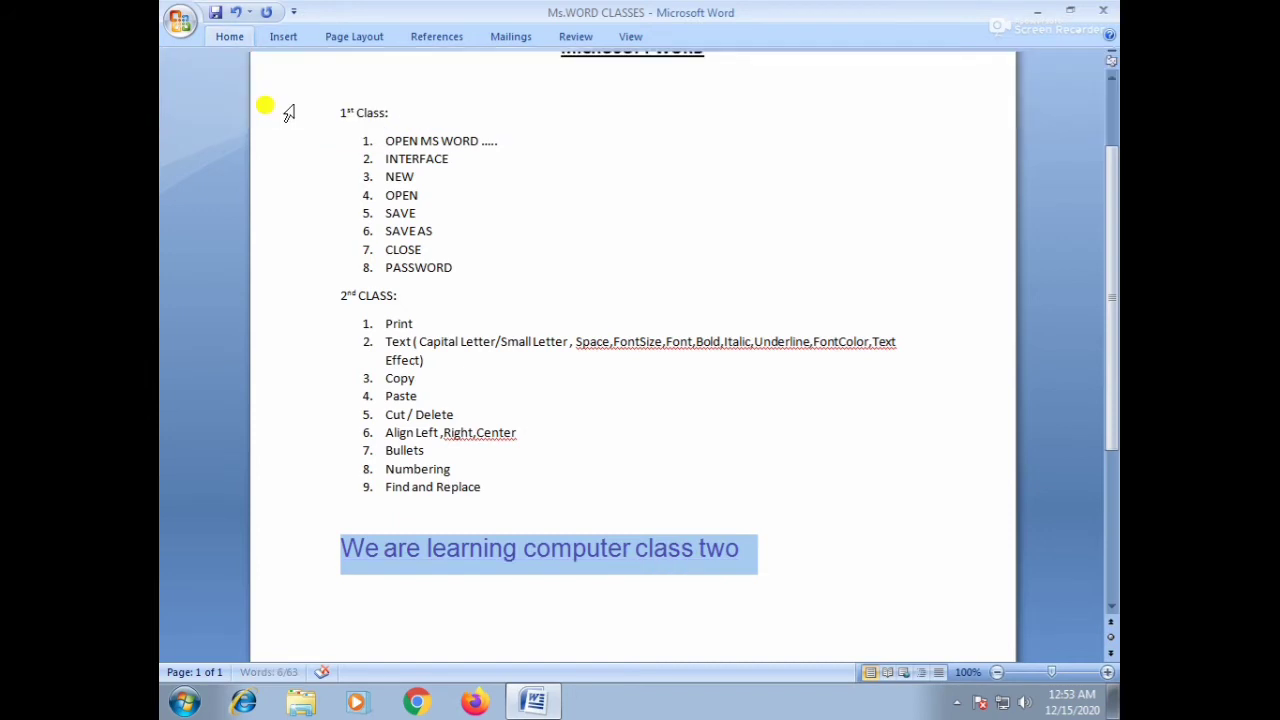
Step: Look through the available underline styles for the selected line without applying one
click(232, 38)
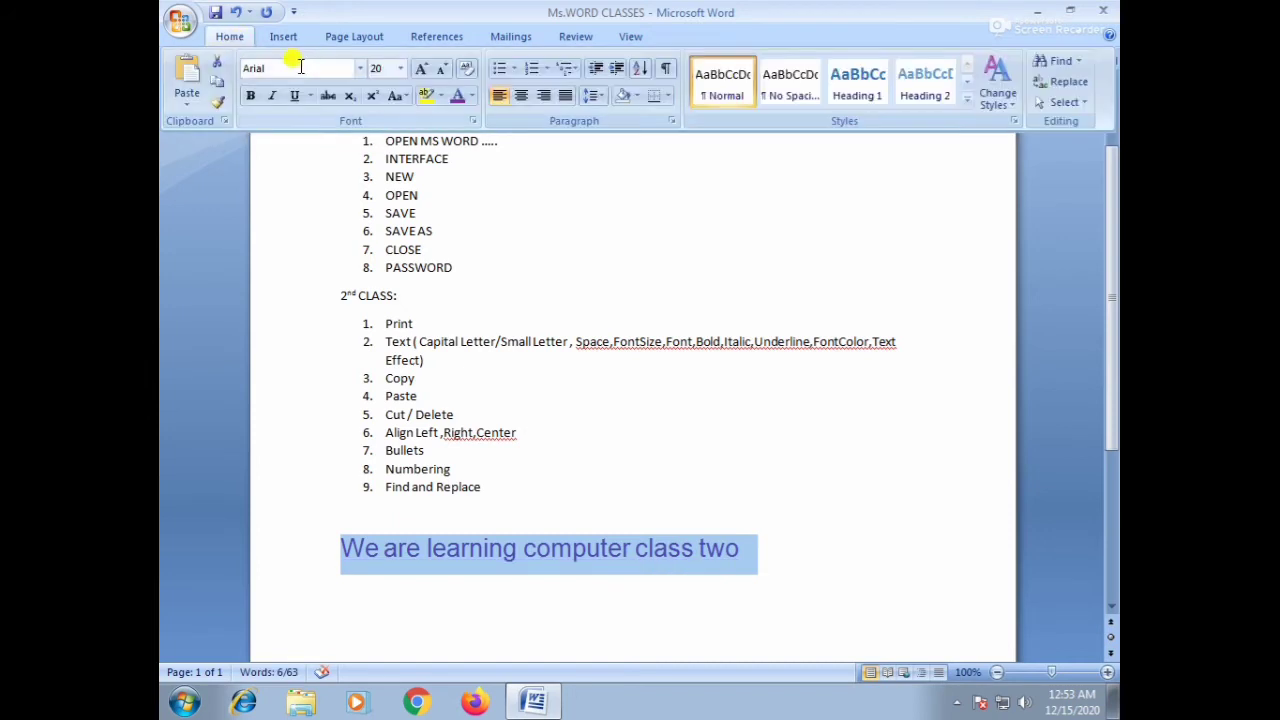
click(310, 96)
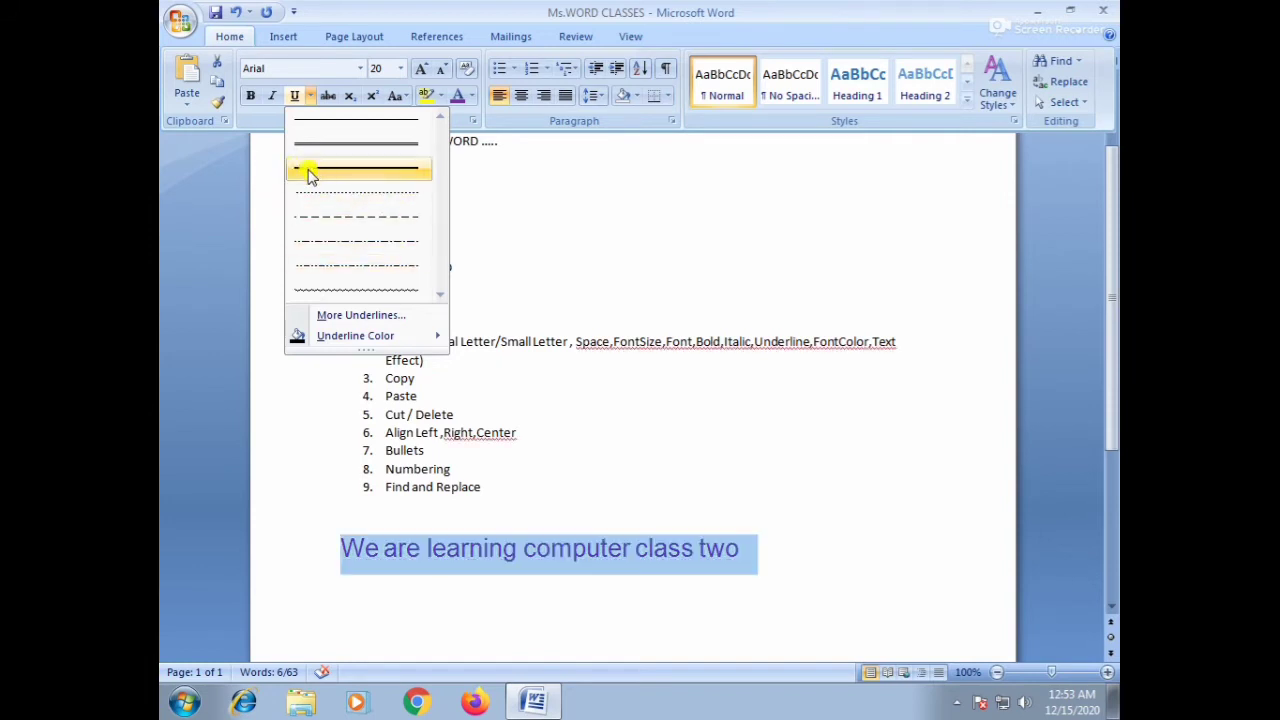
click(252, 180)
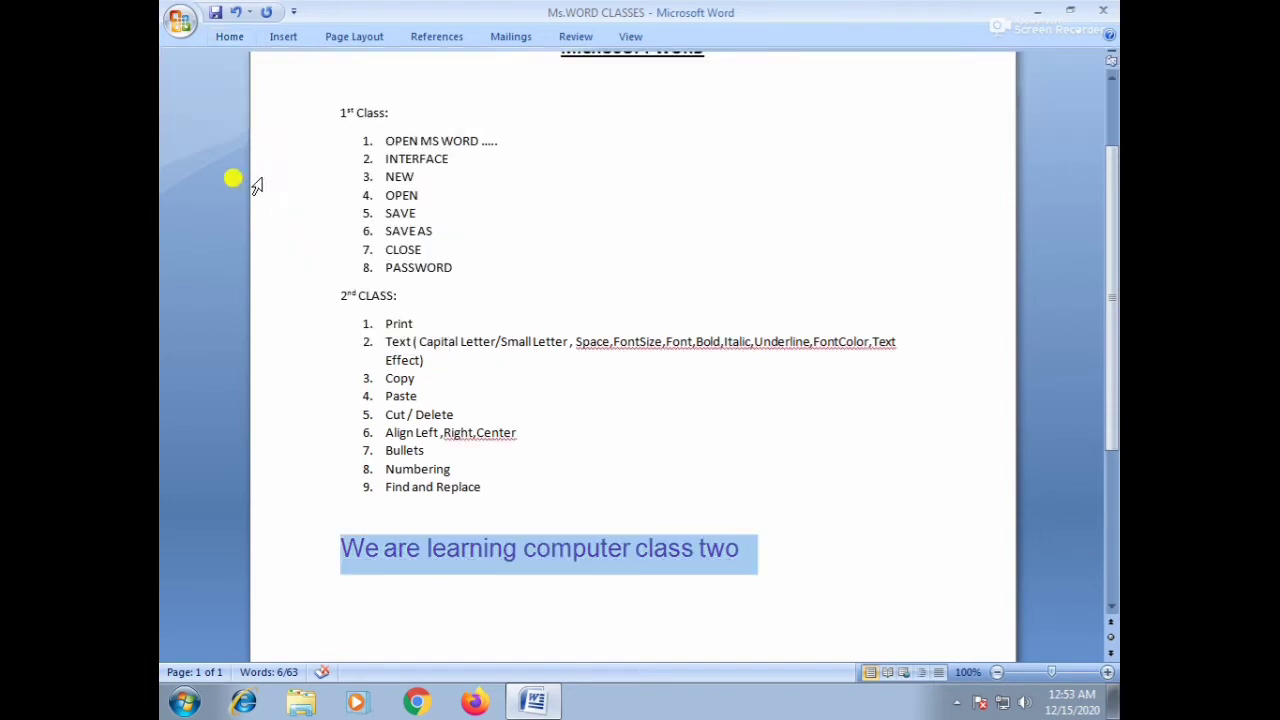
click(243, 37)
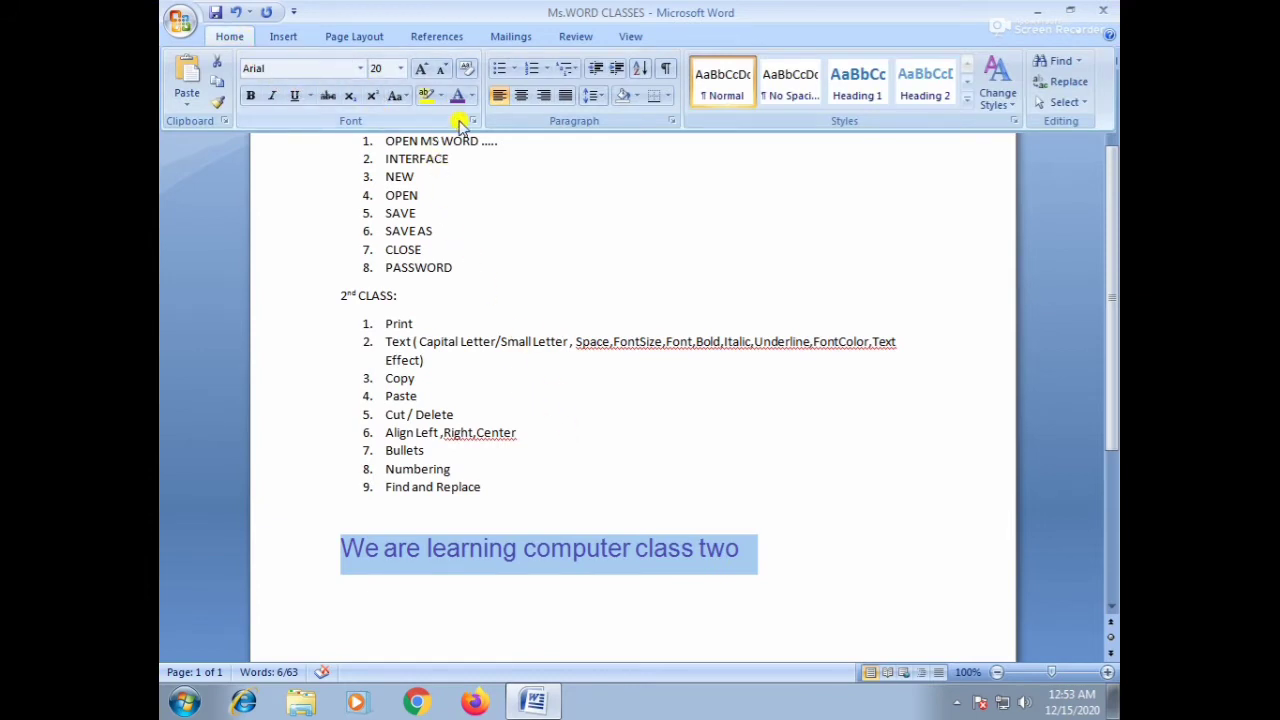
Step: Deselect the purple line and select its words "We are learning computer class"
click(638, 566)
click(768, 564)
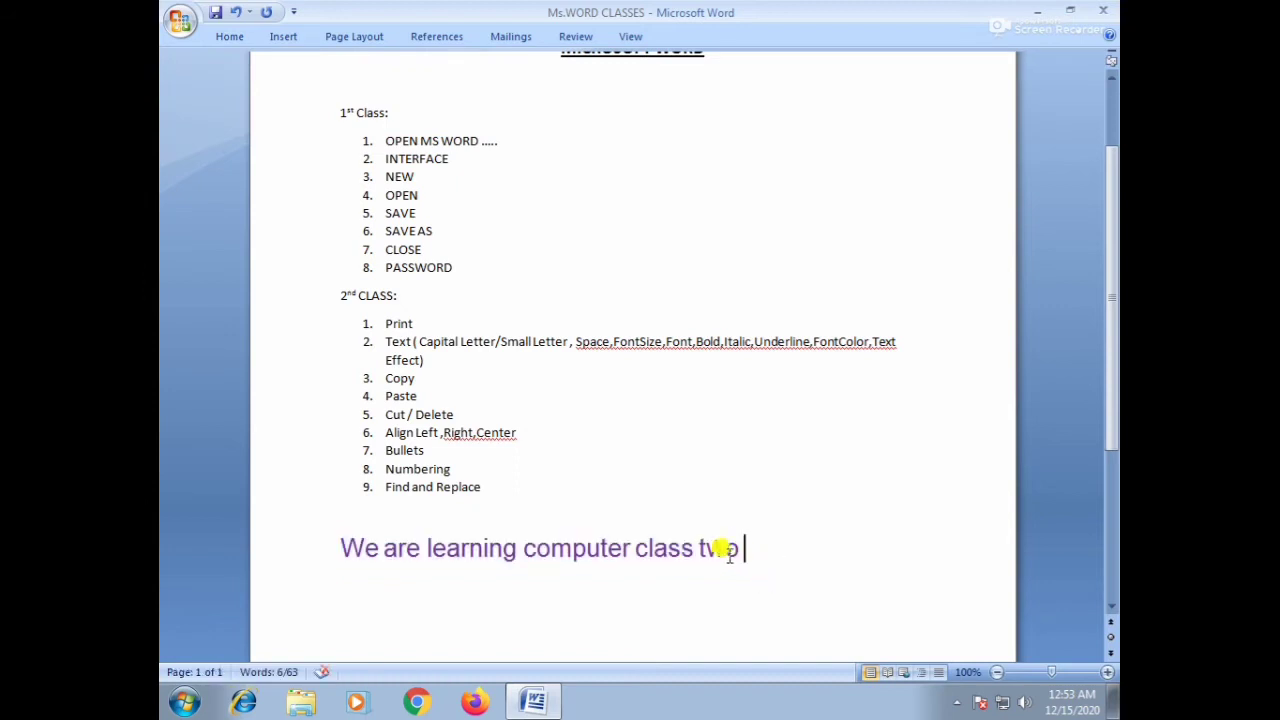
drag(732, 540, 340, 560)
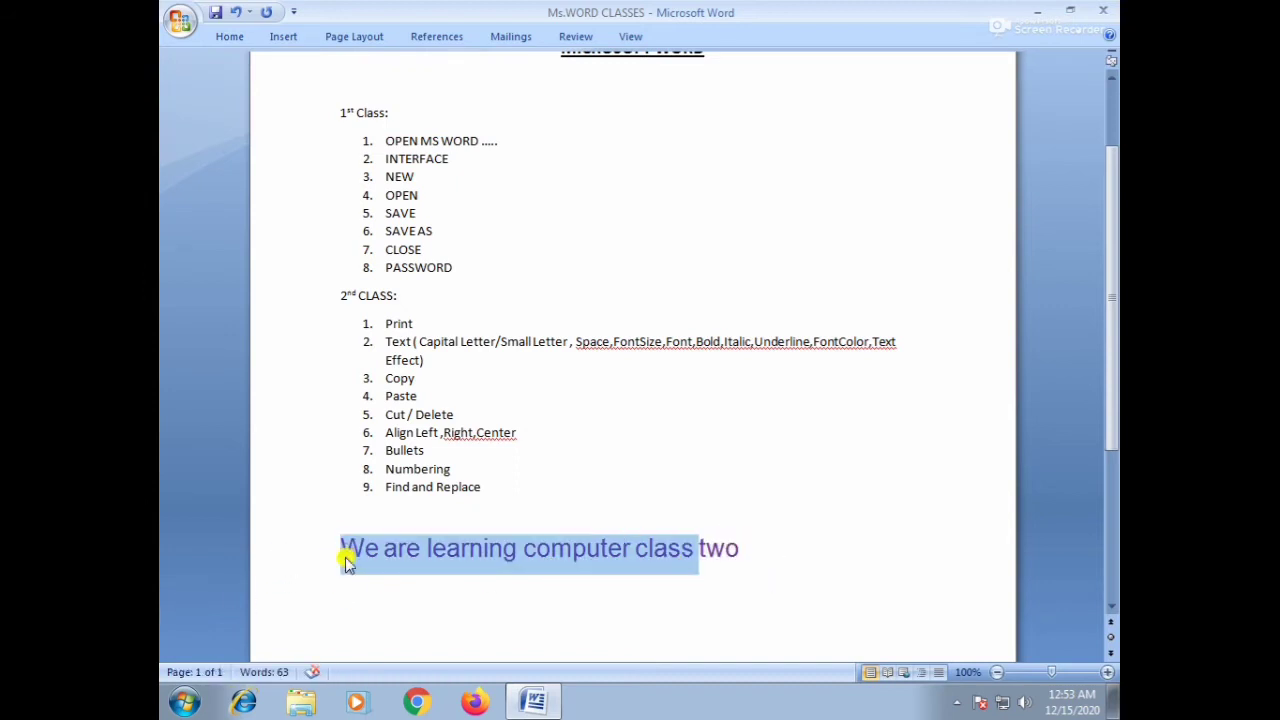
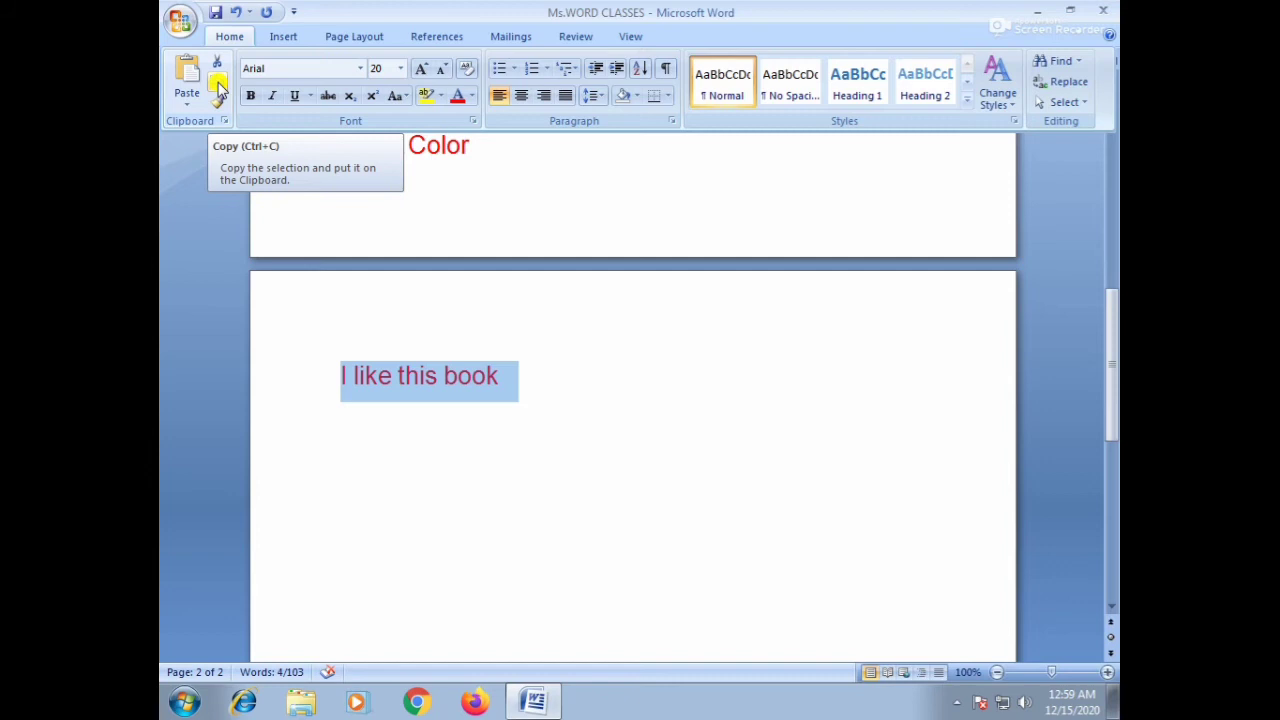
Step: Copy the selected line "I like this book" on page 2 and add blank lines beneath it
click(216, 84)
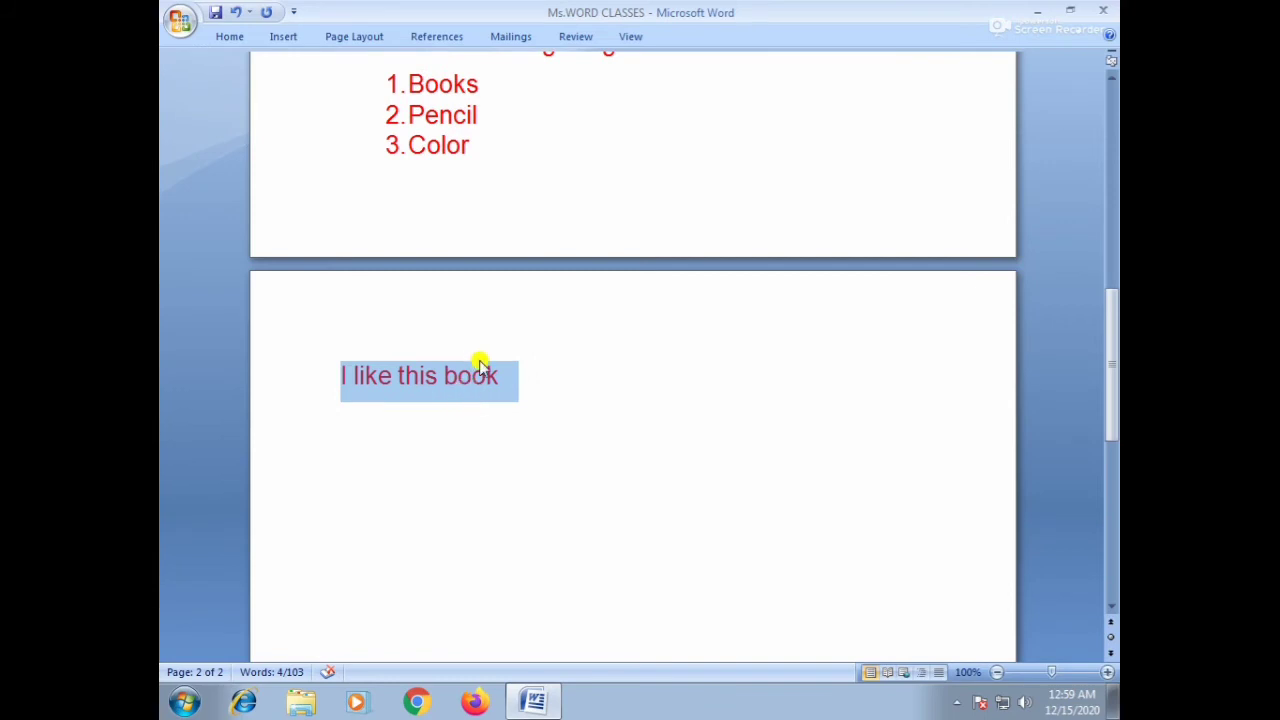
click(544, 388)
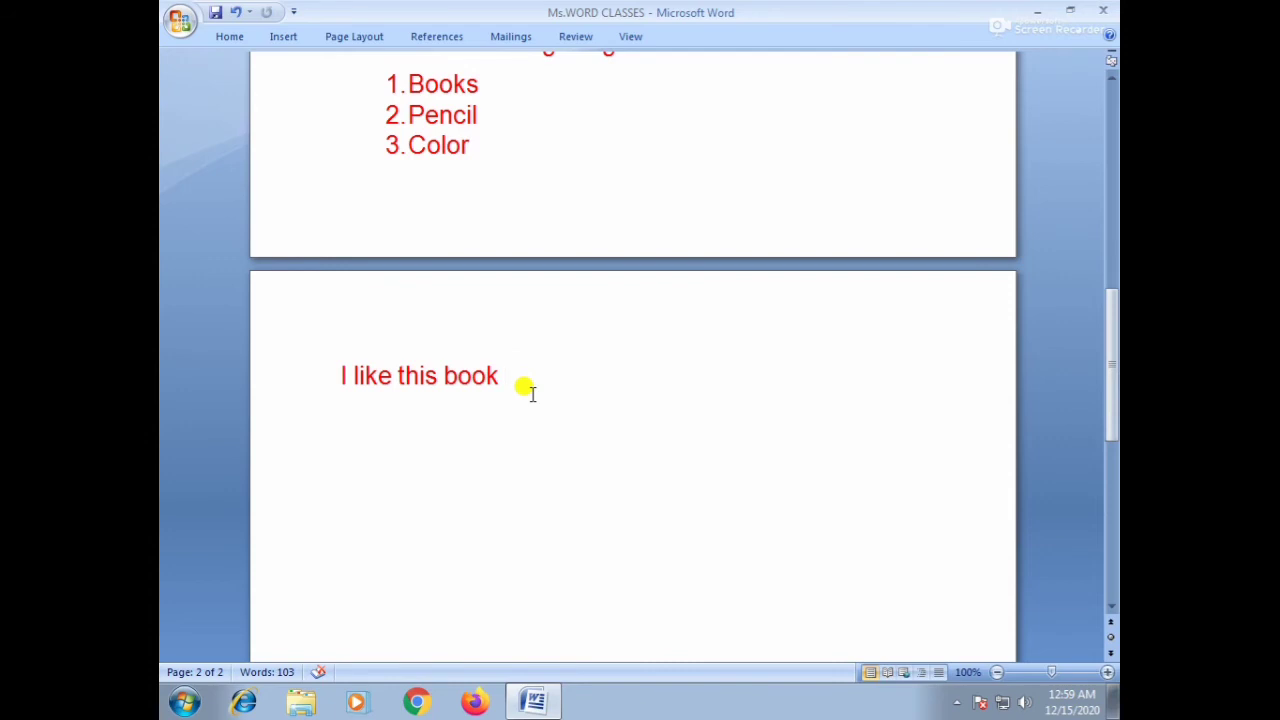
key(Return)
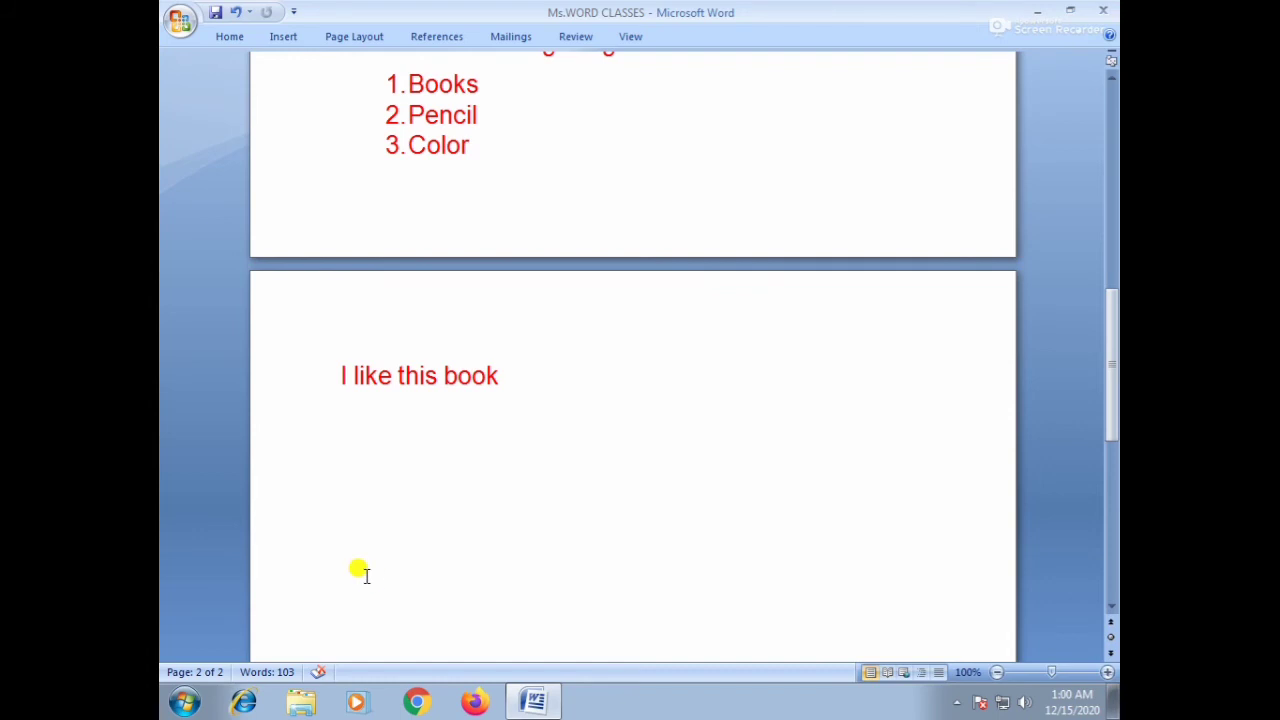
Step: Paste the copied line "I like this book" below the blank lines and delete the empty line under it
click(233, 38)
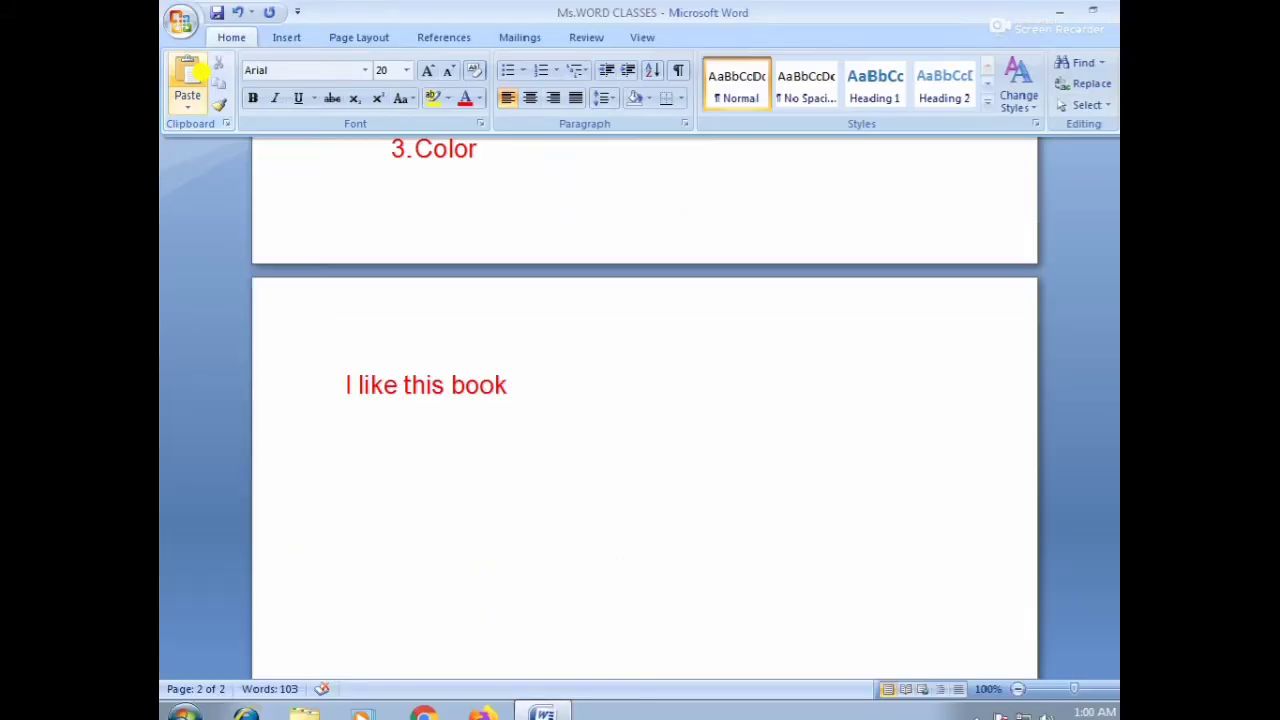
click(213, 80)
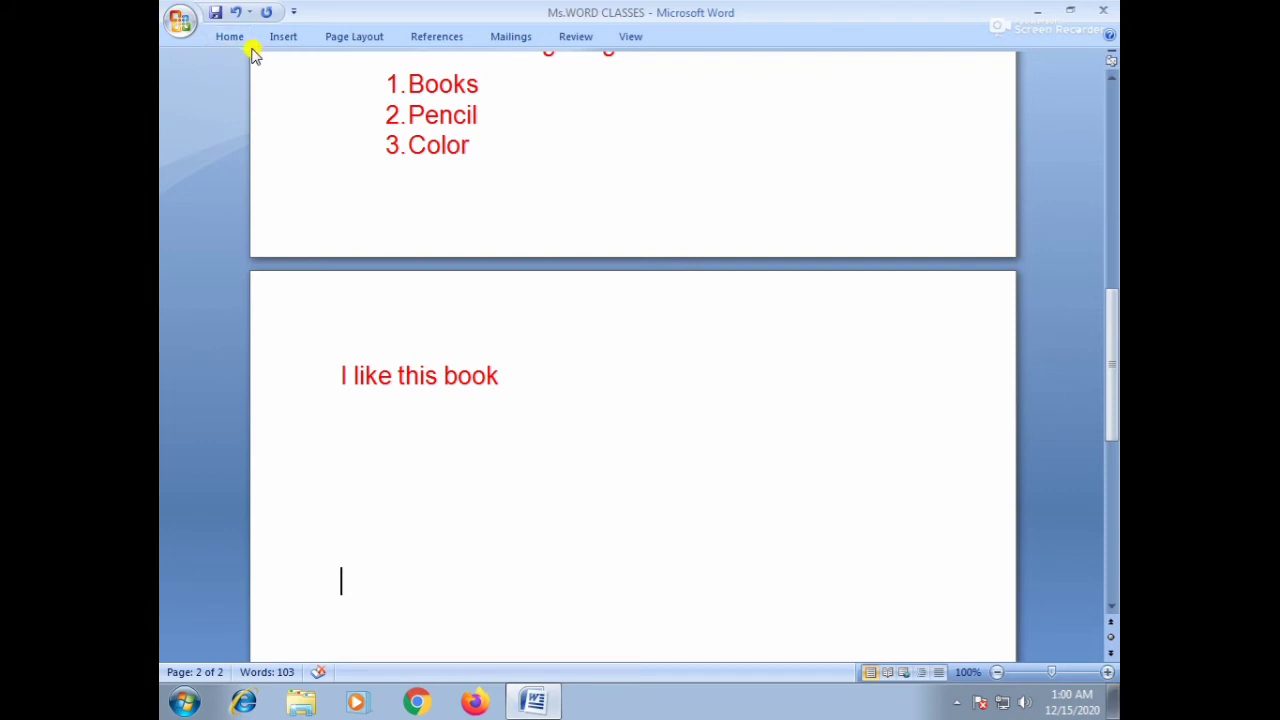
click(238, 40)
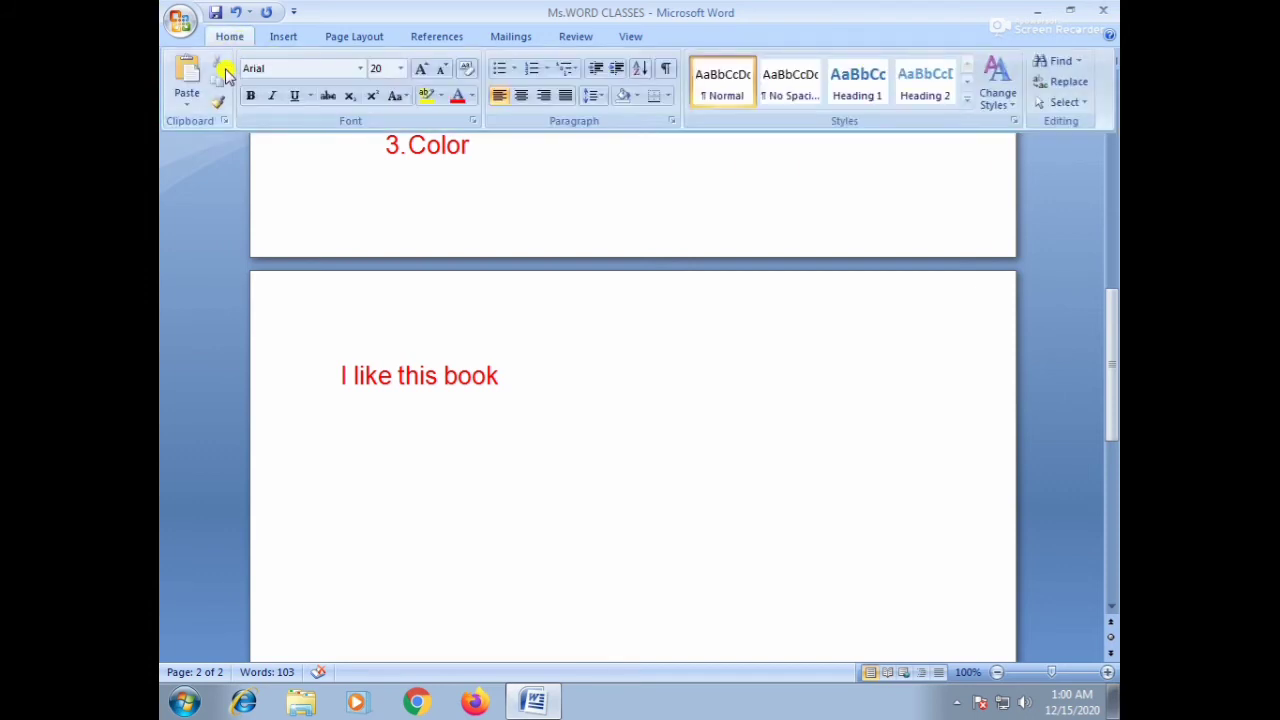
click(190, 80)
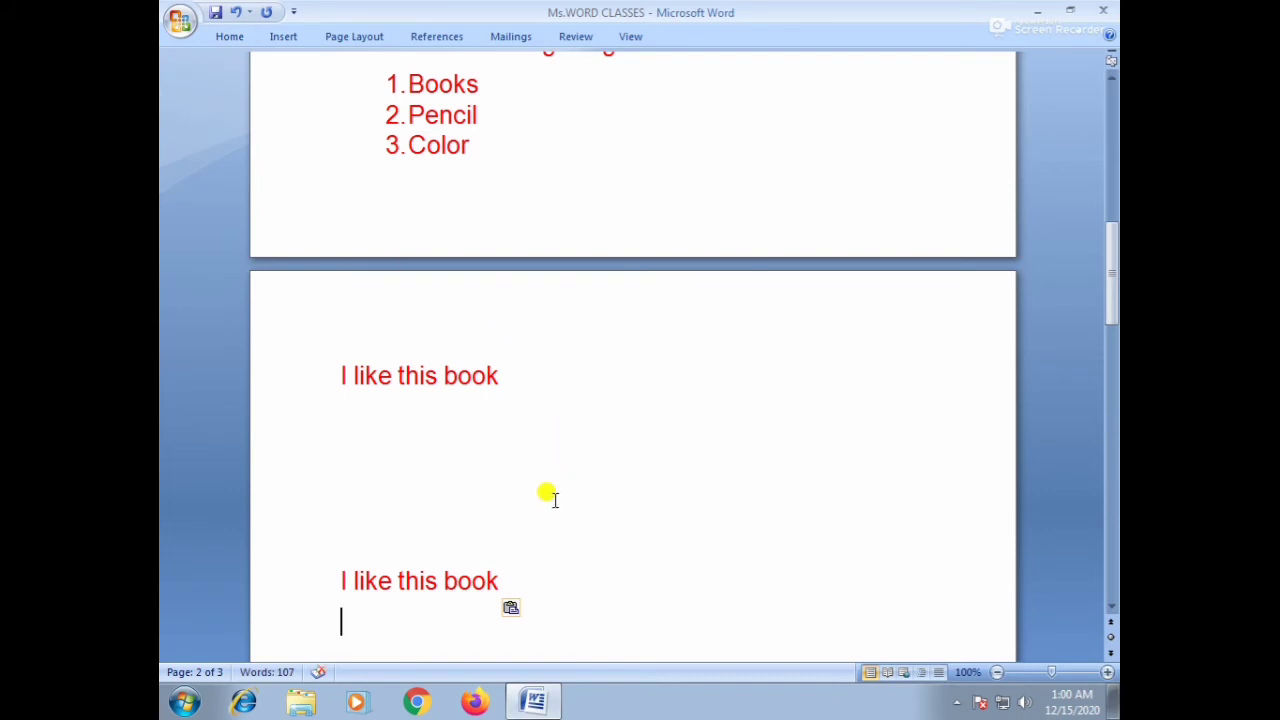
key(BackSpace)
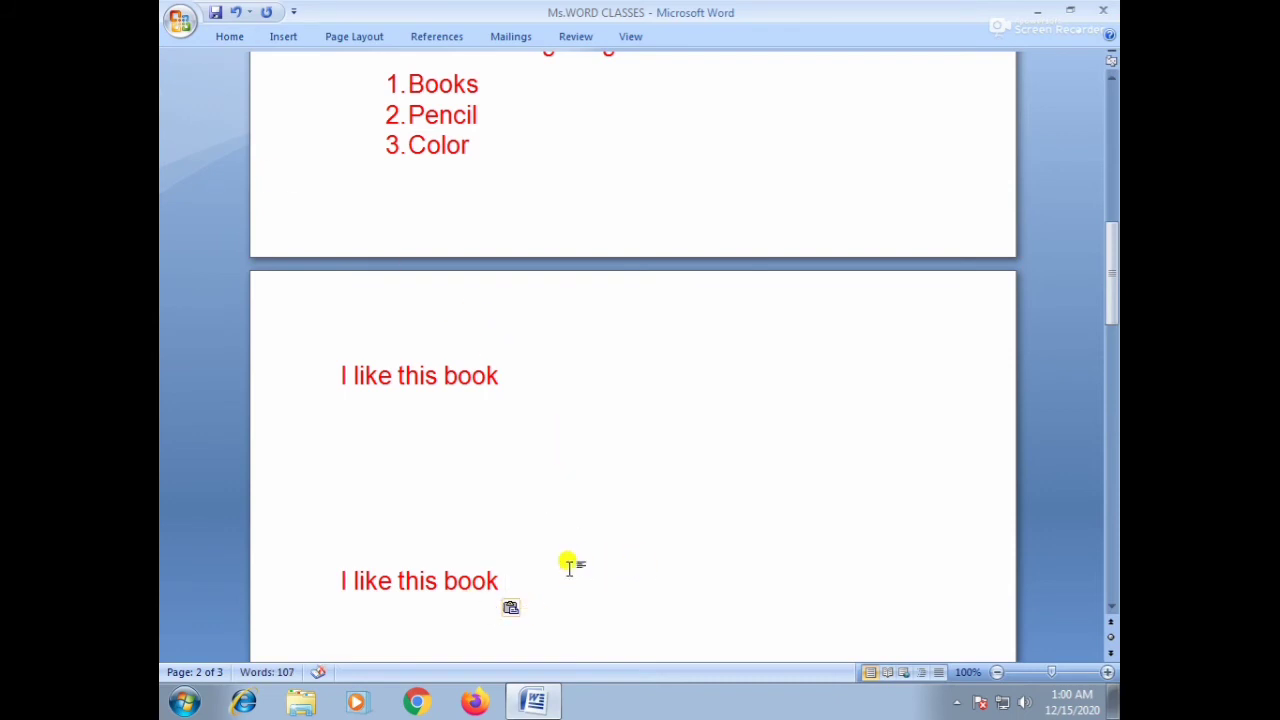
Step: Paste the copied line "I like this book" twice more, once beside the lower line and once beneath it
click(215, 36)
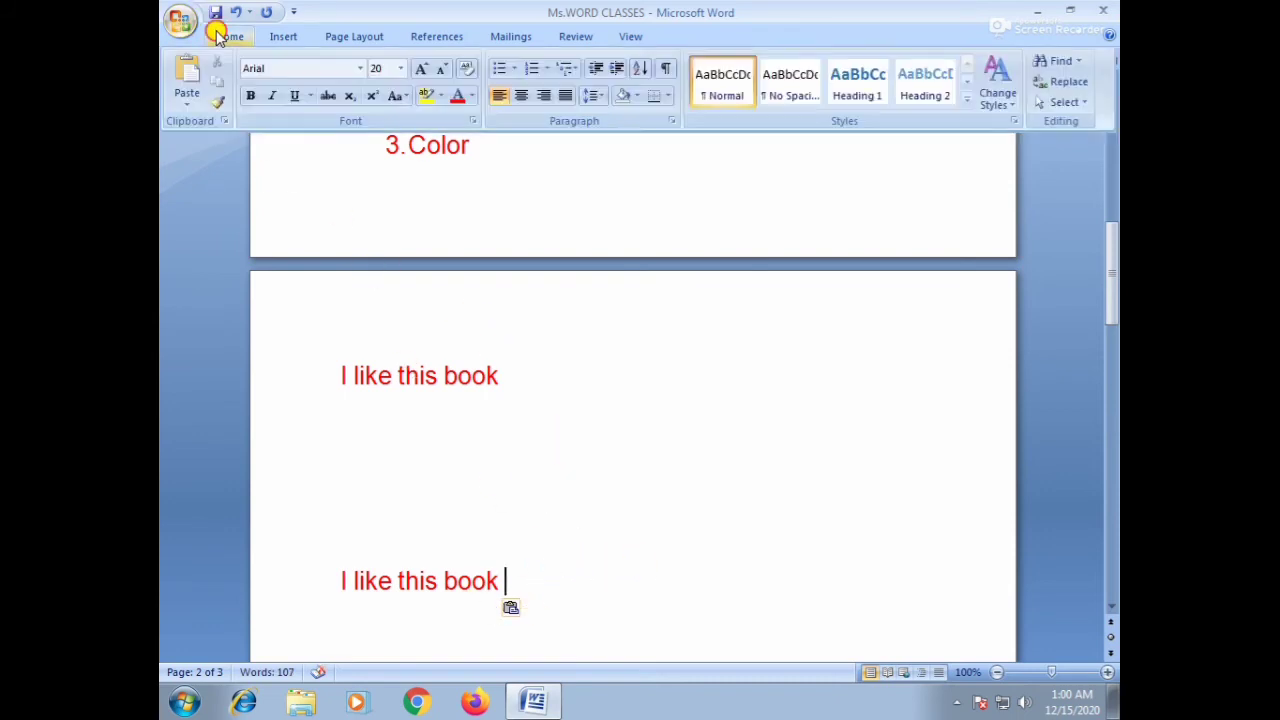
click(185, 68)
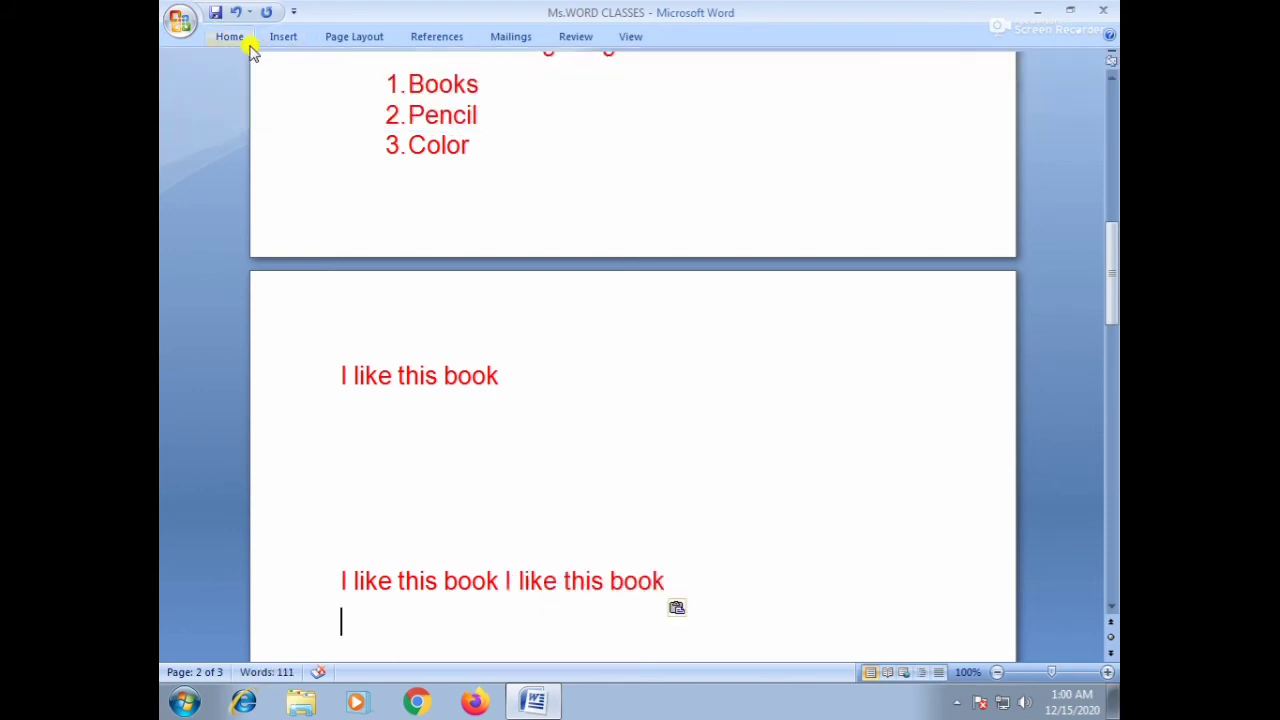
click(245, 40)
click(185, 75)
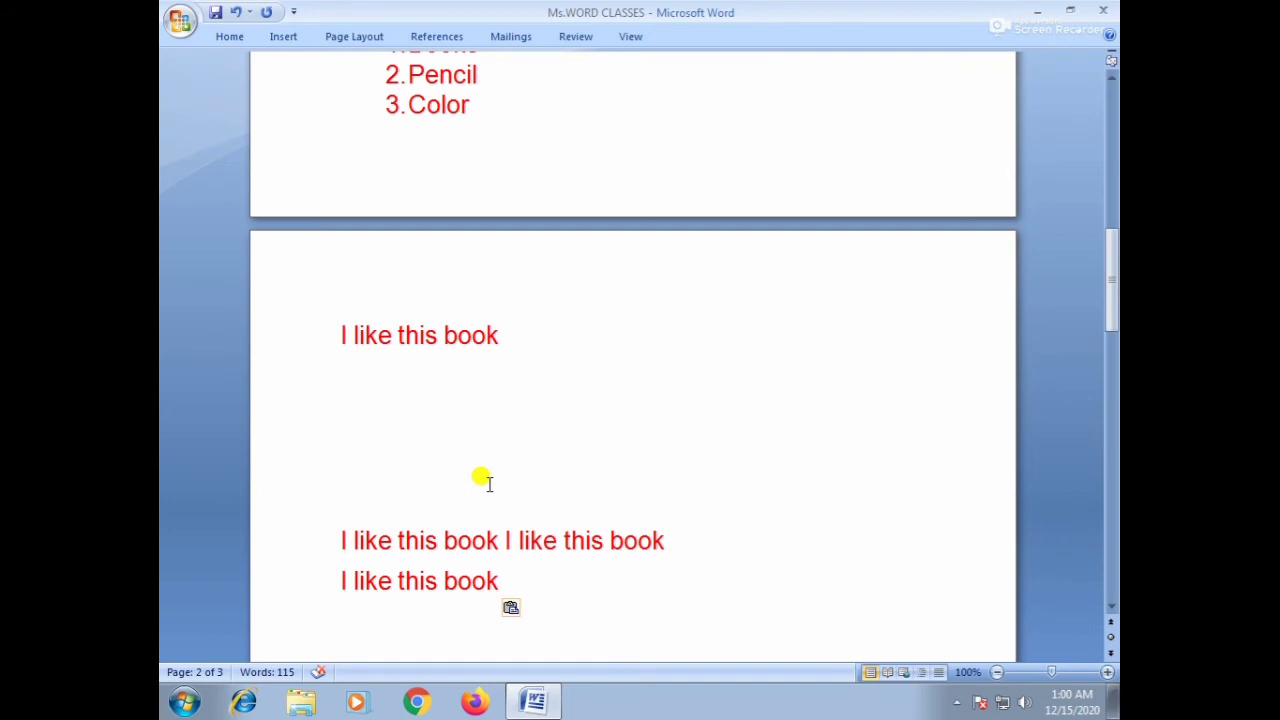
Step: Paste "I like this book" ten more times, each copy on its own line down page 2
key(ctrl+v)
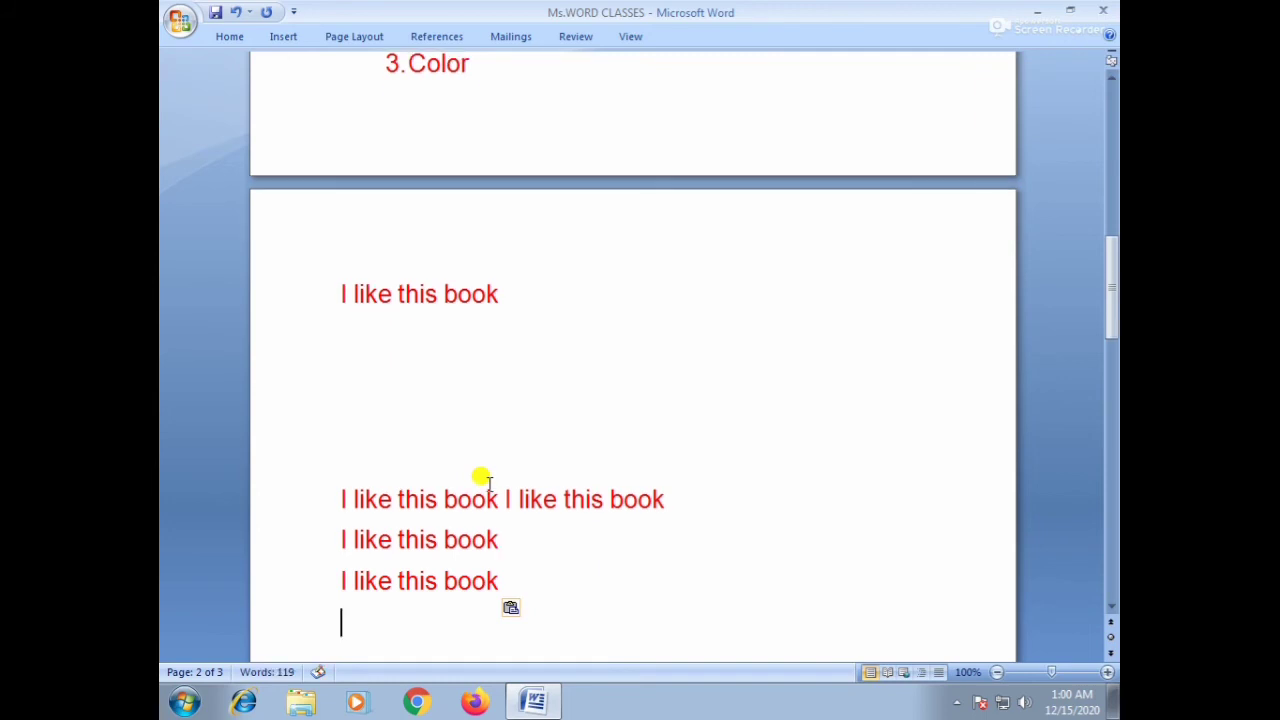
key(ctrl+v)
key(ctrl+v)
key(ctrl+v)
key(ctrl+v)
key(ctrl+v)
key(ctrl+v)
key(ctrl+v)
key(ctrl+v)
key(ctrl+v)
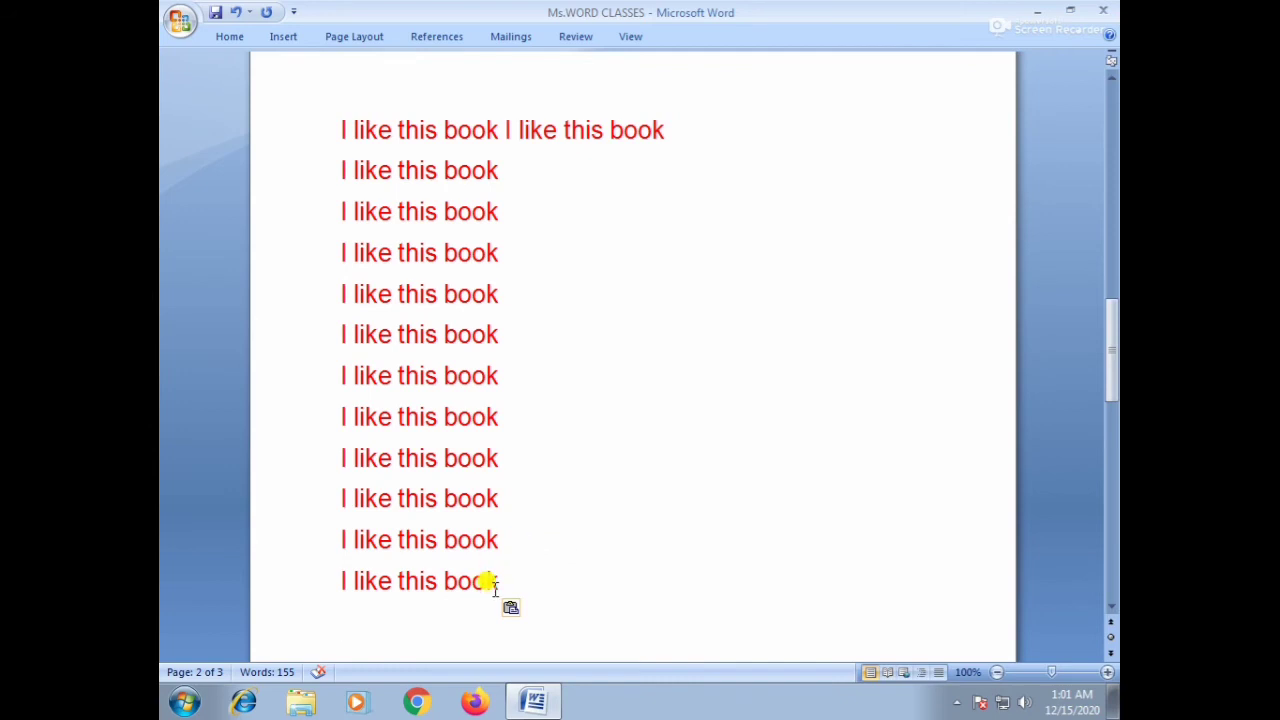
Step: Cut the eleven single "I like this book" lines below the doubled line and paste them back in the same place
drag(497, 585, 340, 169)
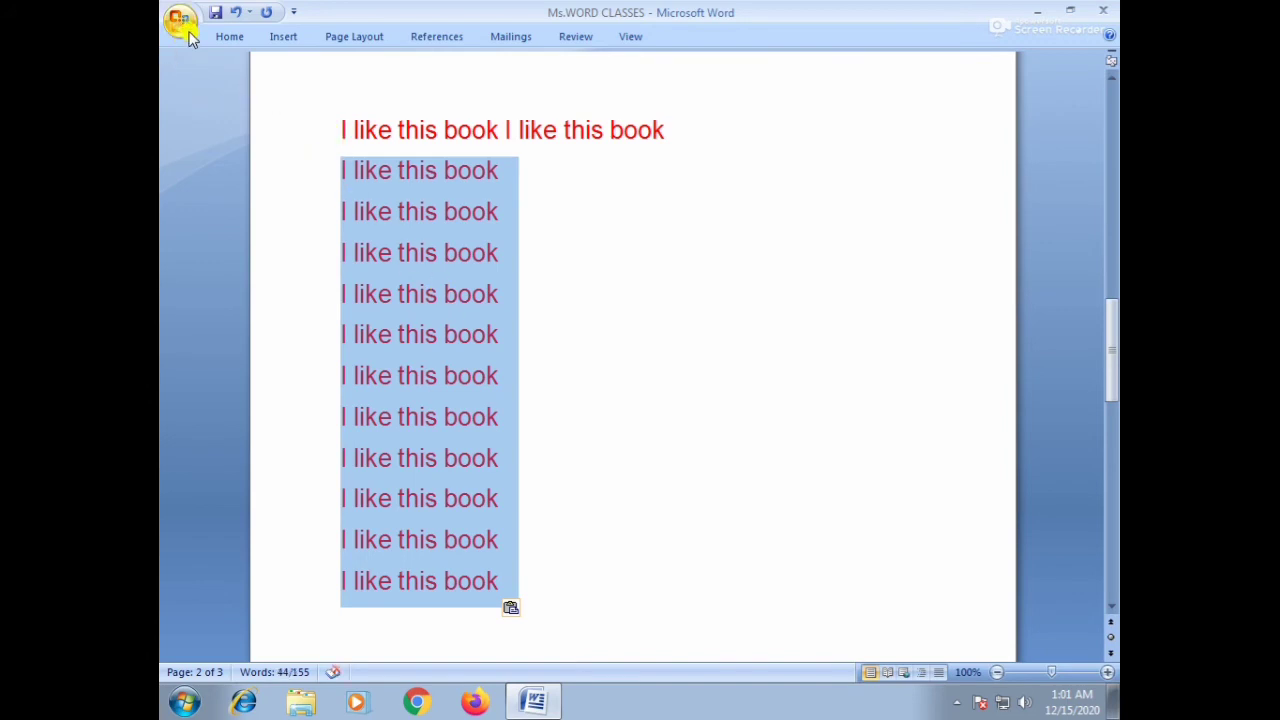
click(229, 37)
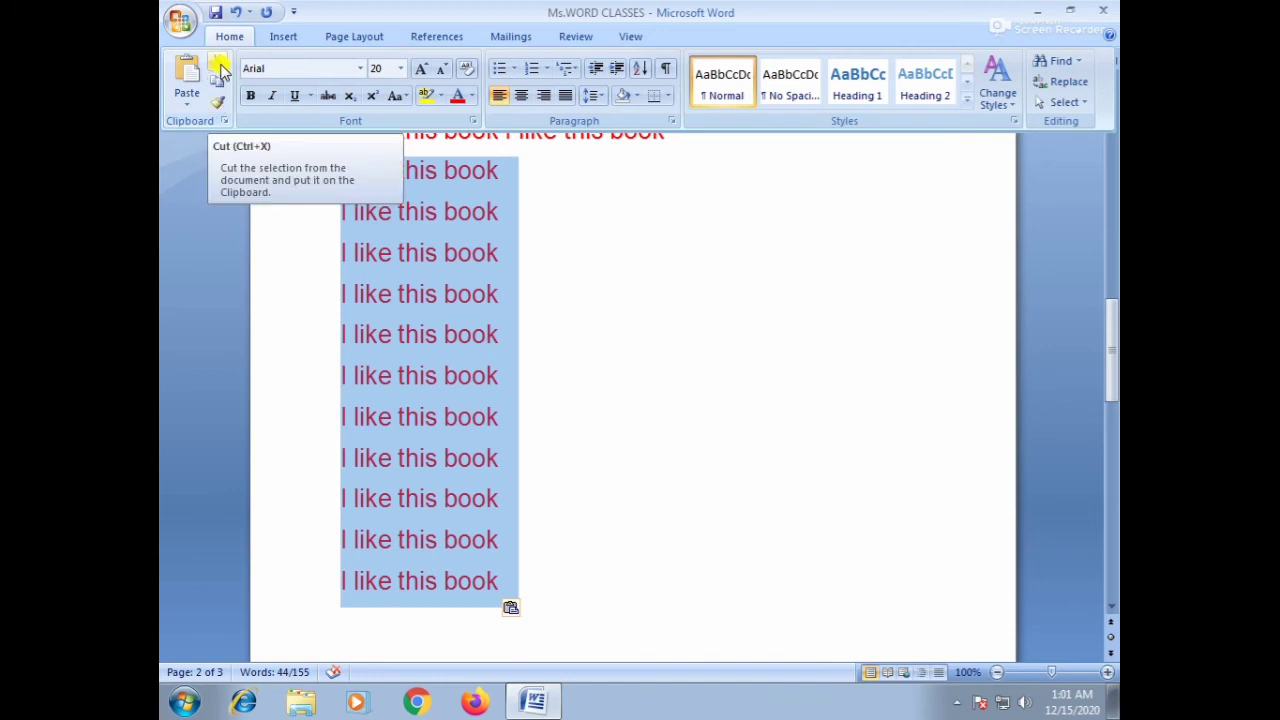
click(219, 66)
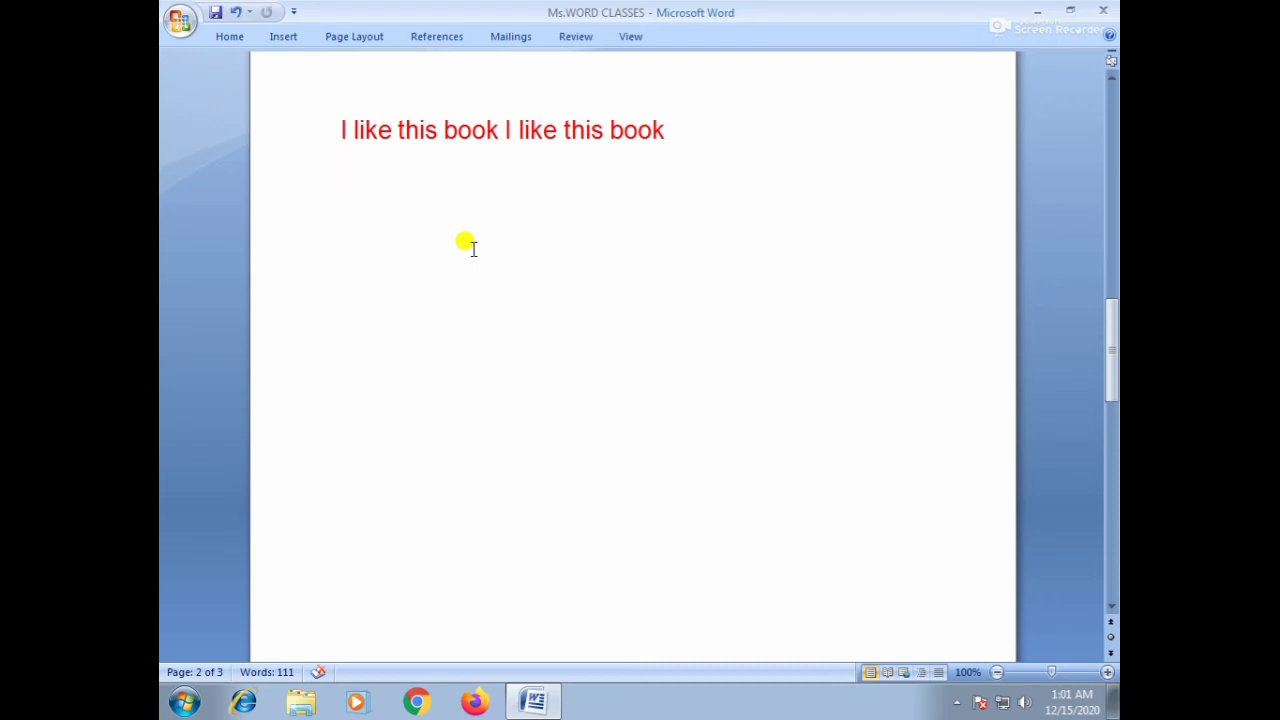
key(ctrl+v)
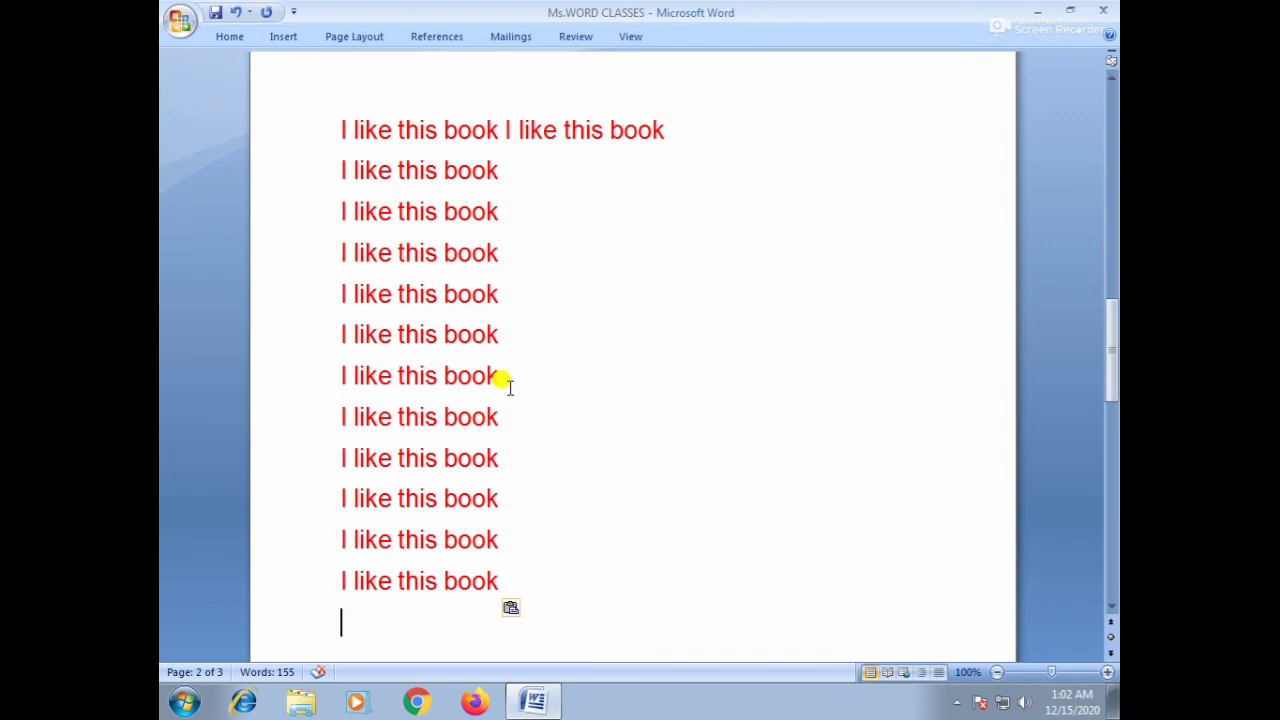
Step: Select the eleven restored single lines, cut them a second time, and paste them back under the doubled line
key(Up)
drag(340, 160, 534, 586)
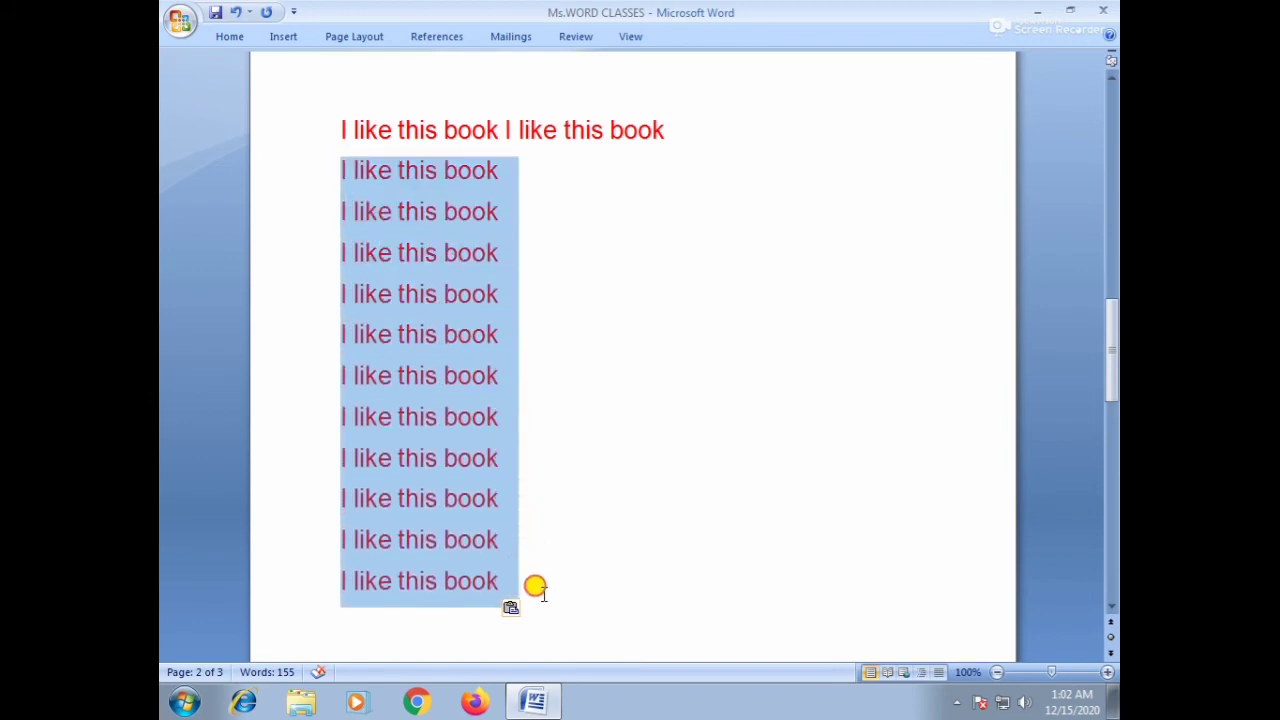
click(229, 36)
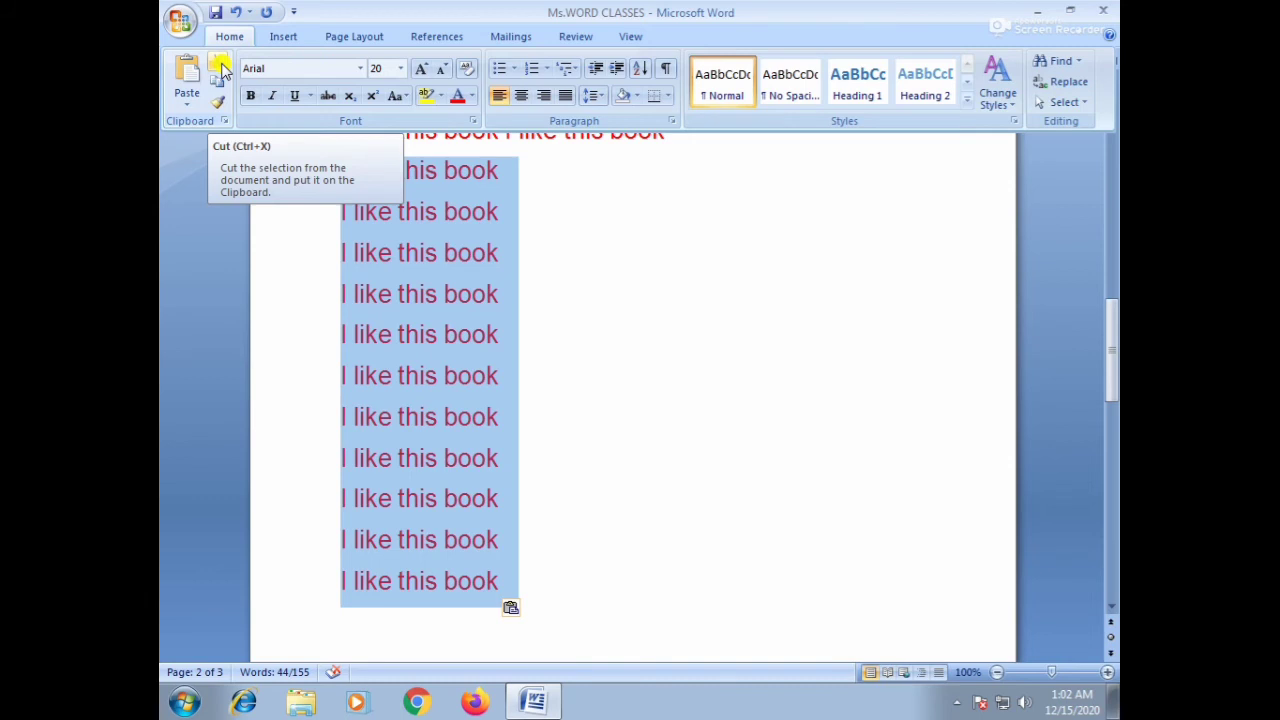
click(218, 66)
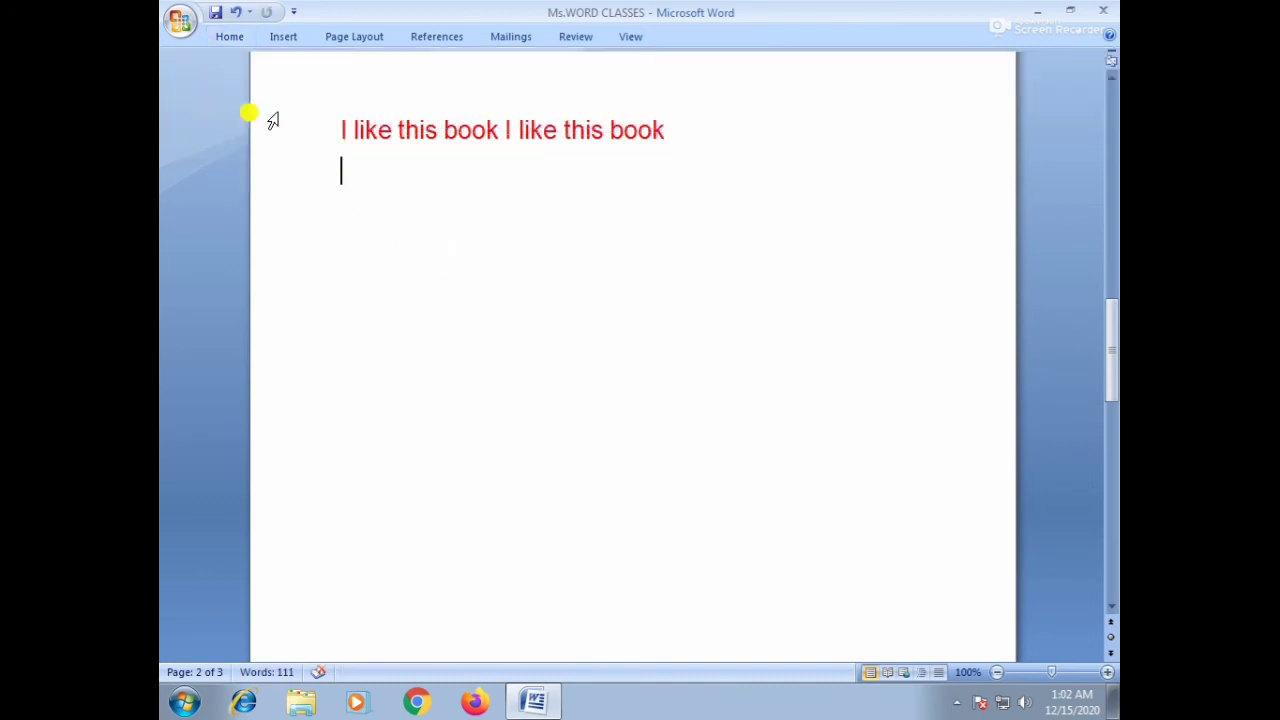
click(240, 37)
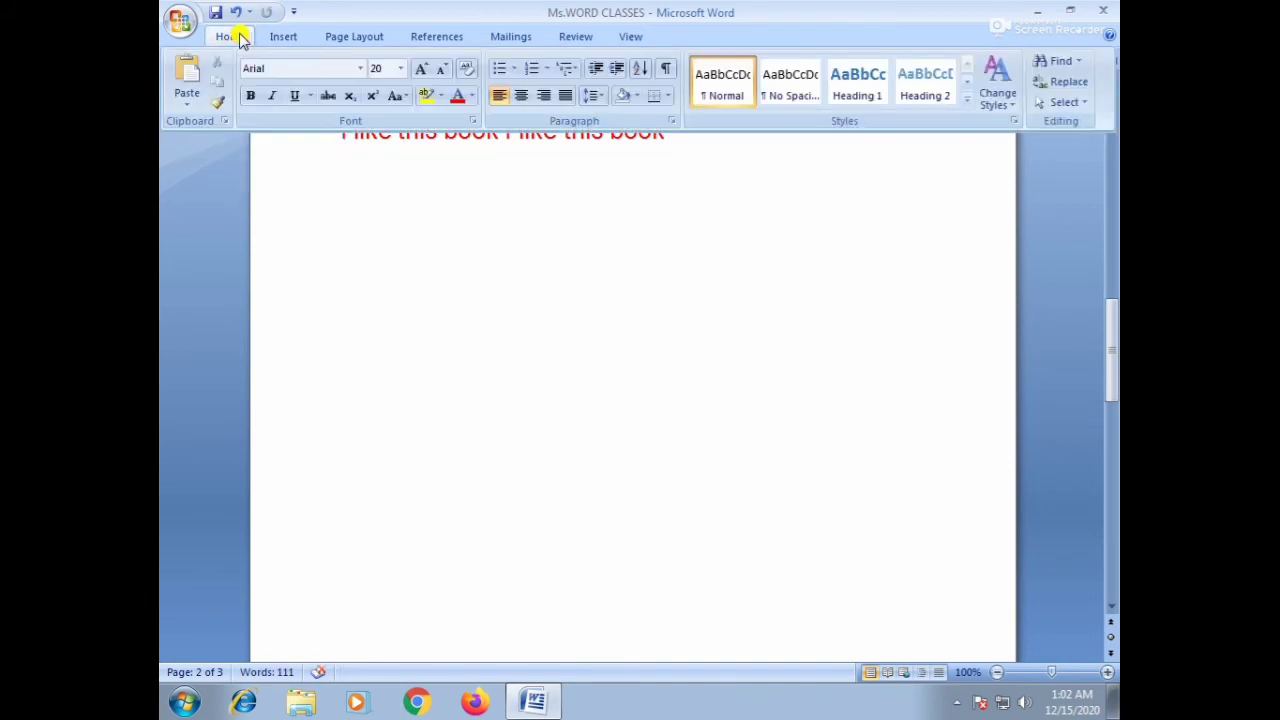
click(187, 80)
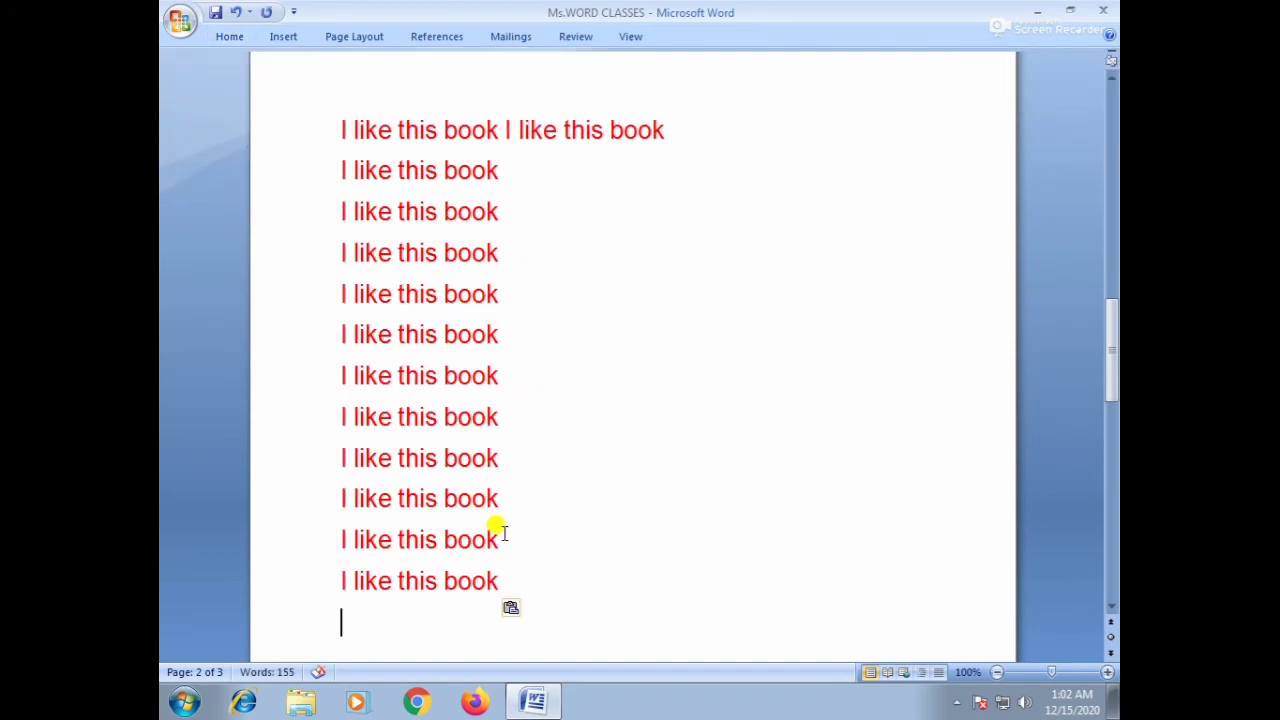
Step: Delete the eleven single lines without cutting them, restore them by pasting from the clipboard, and leave the block deselected
drag(505, 583, 340, 174)
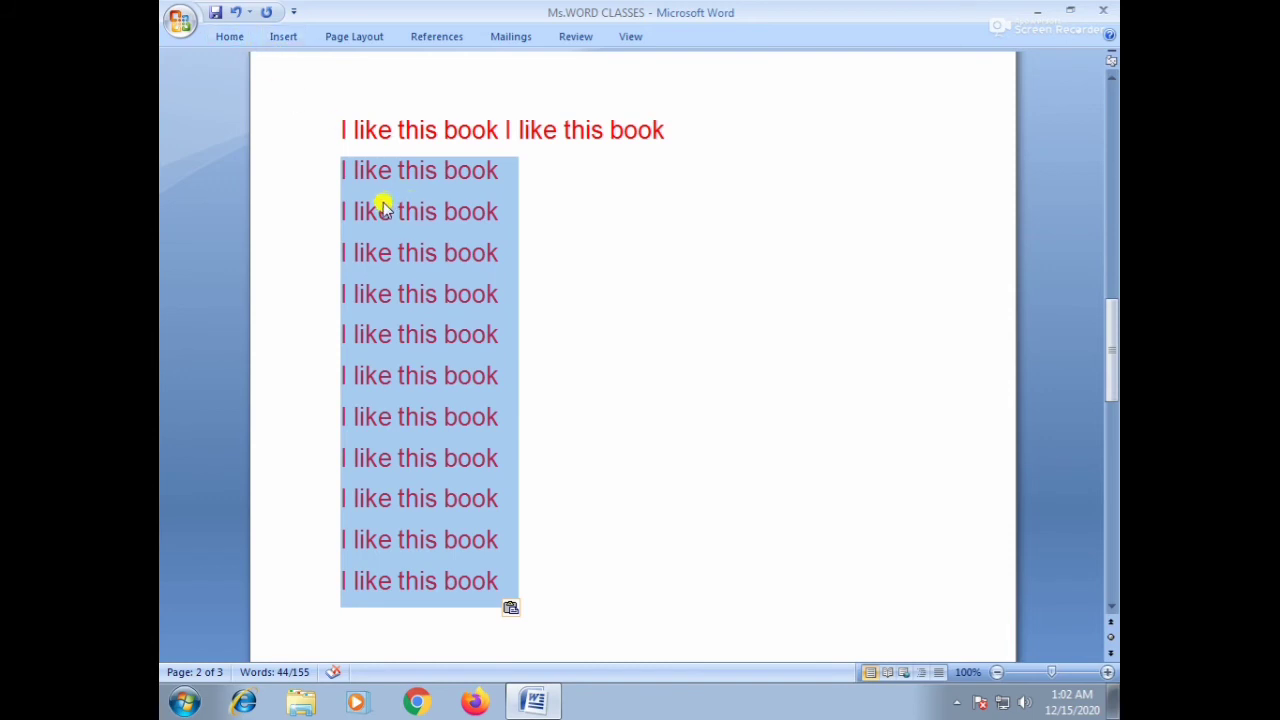
key(Delete)
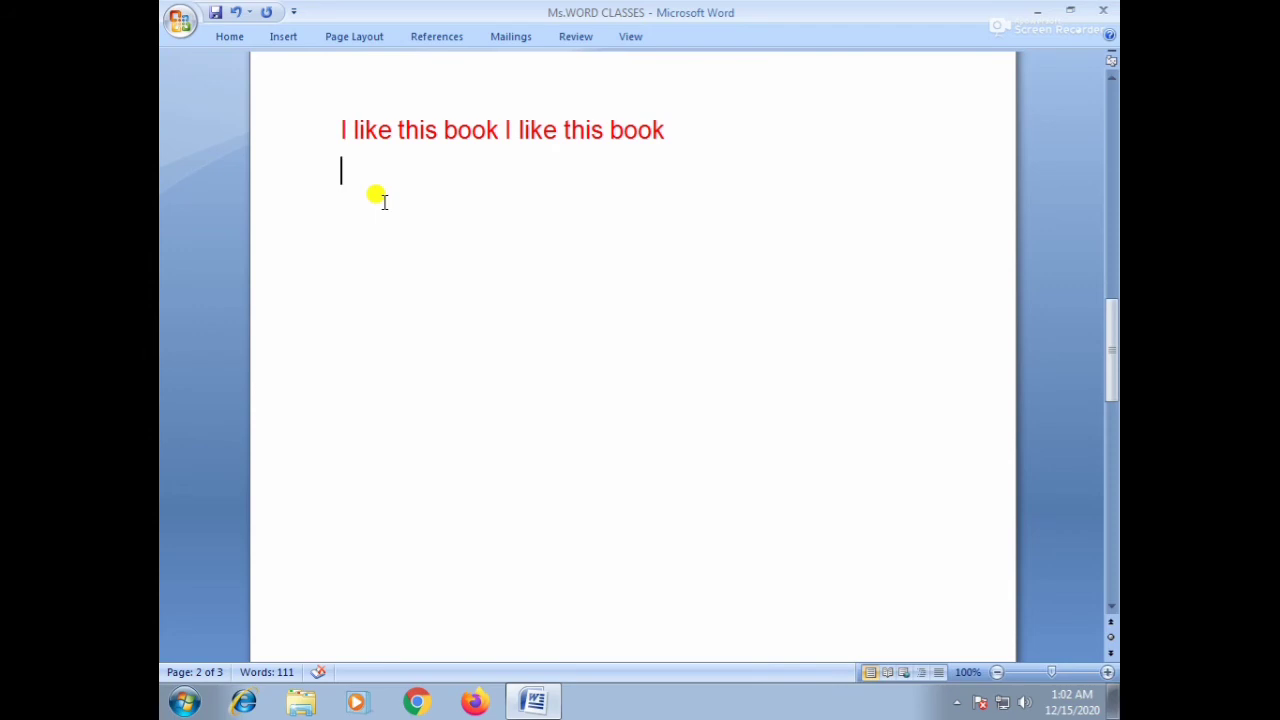
key(ctrl+v)
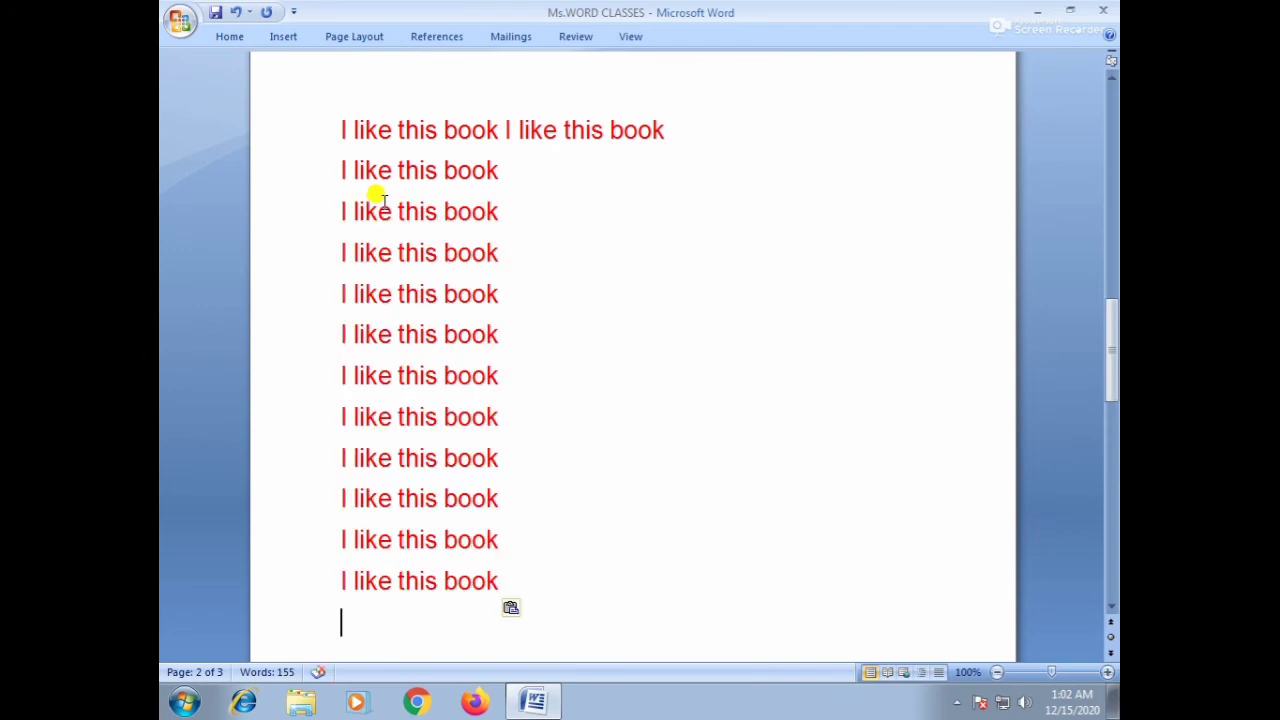
drag(480, 568, 329, 177)
click(406, 252)
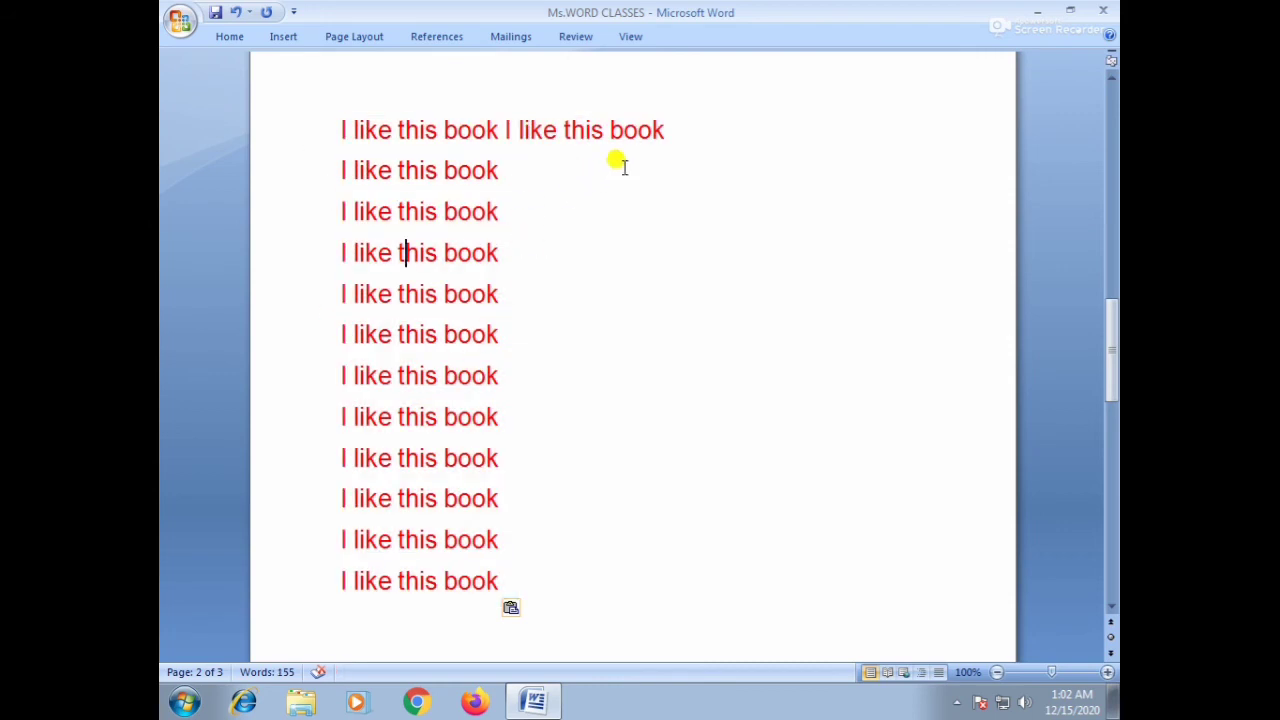
Step: Delete the word "book" at the end of the doubled line and undo the deletion
drag(678, 129, 606, 129)
click(686, 131)
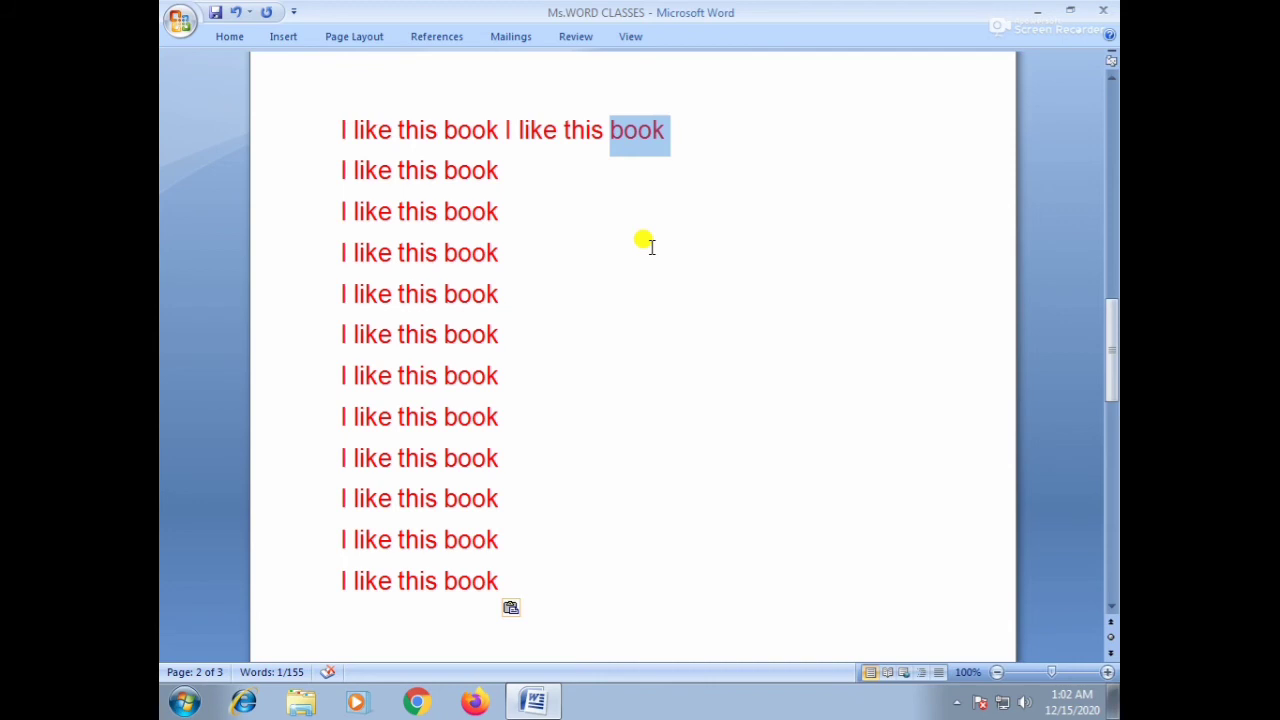
key(Delete)
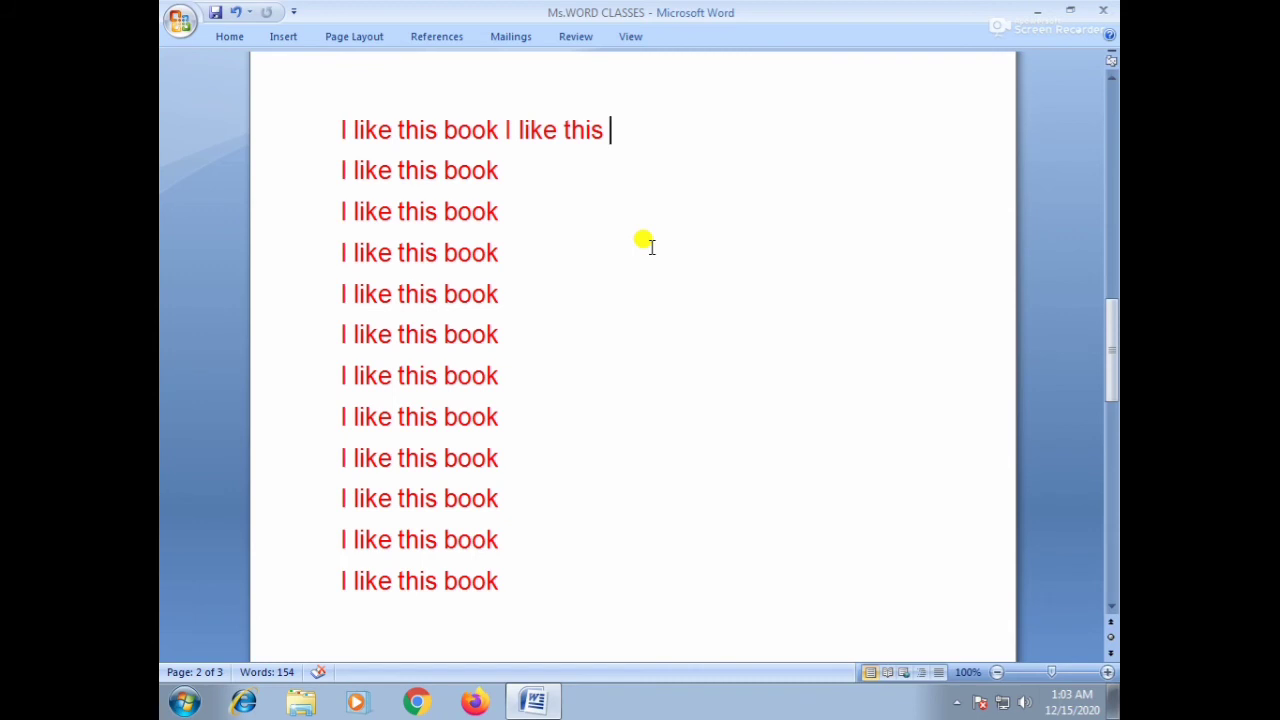
key(ctrl+z)
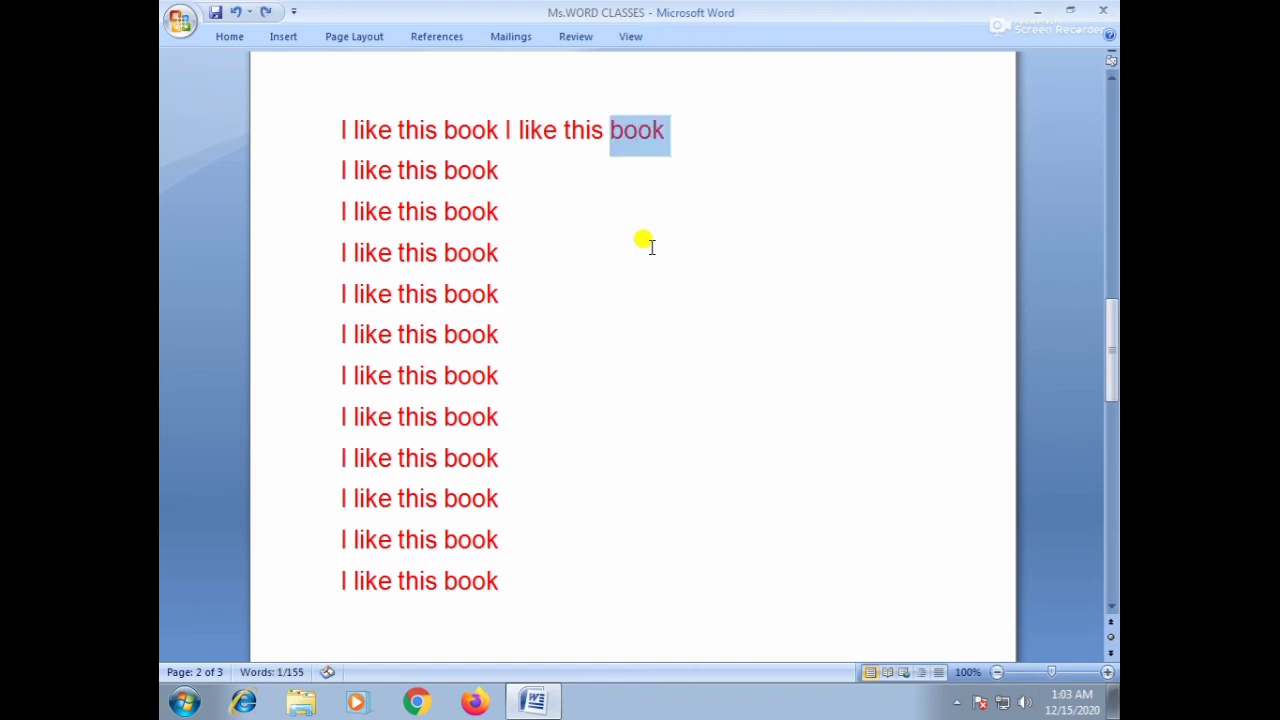
click(648, 247)
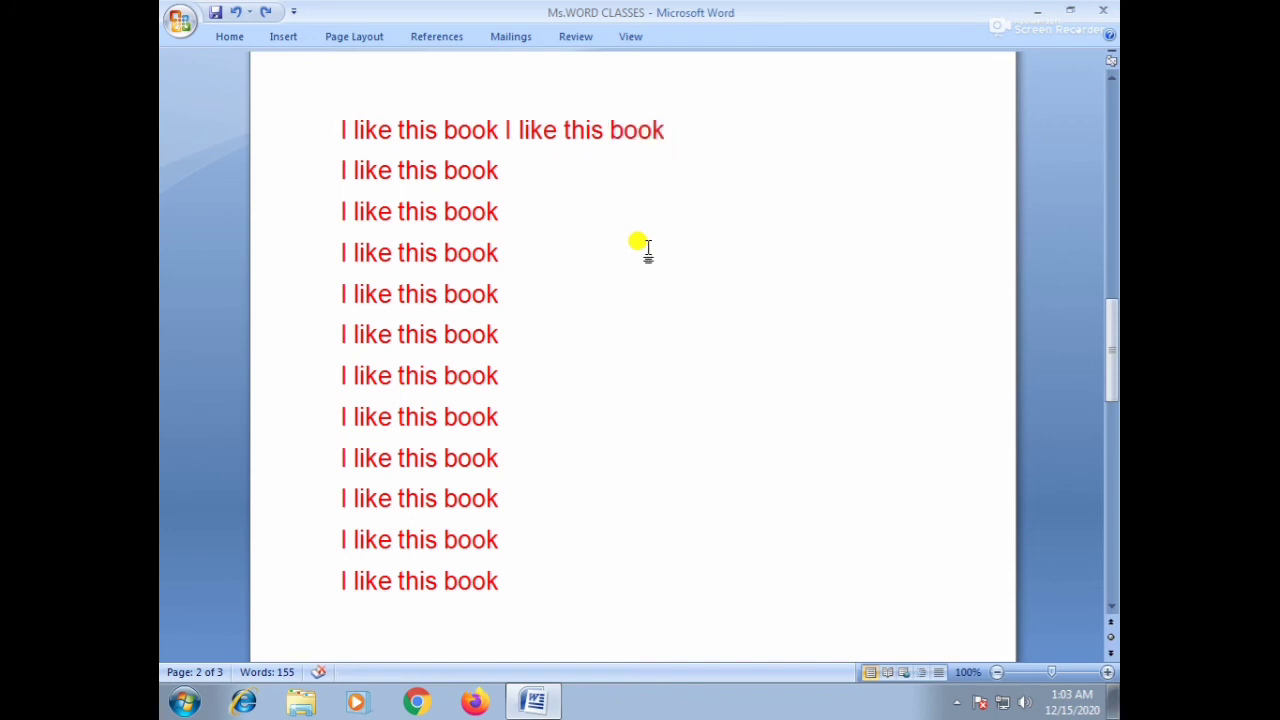
Step: Open Find and Replace and compare its find and replace options, finishing on the replace options
click(230, 37)
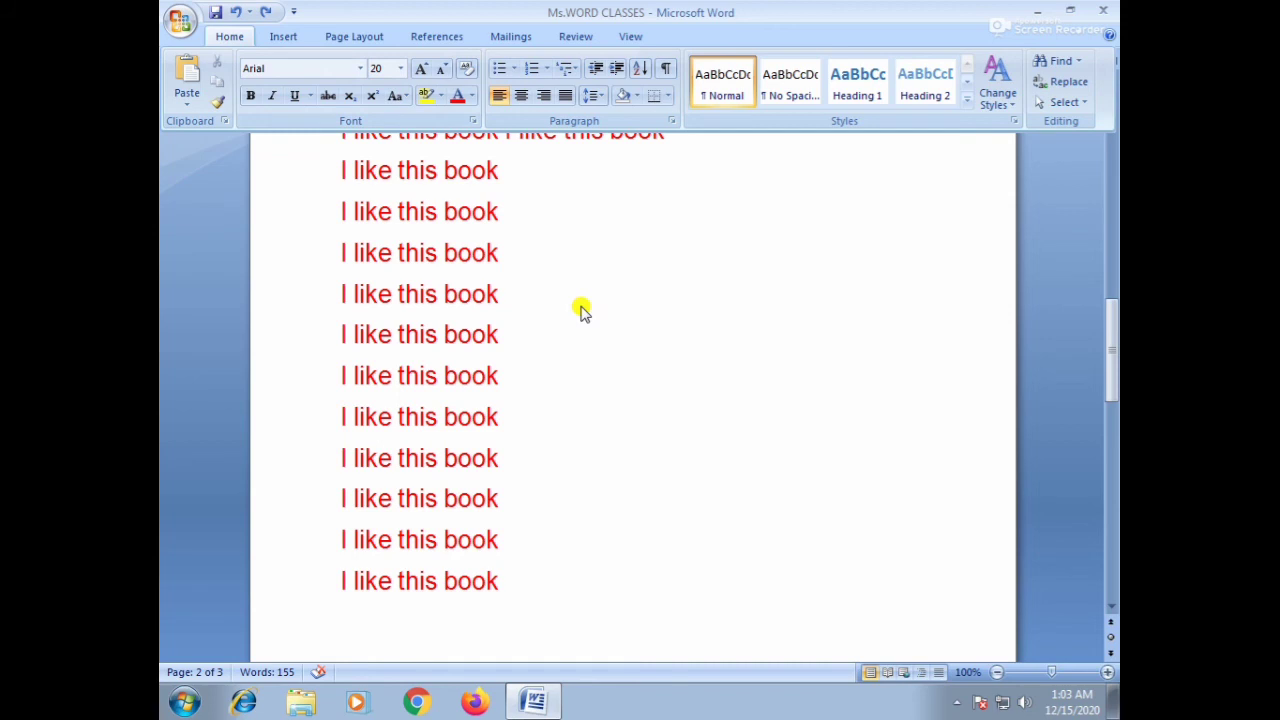
click(1066, 84)
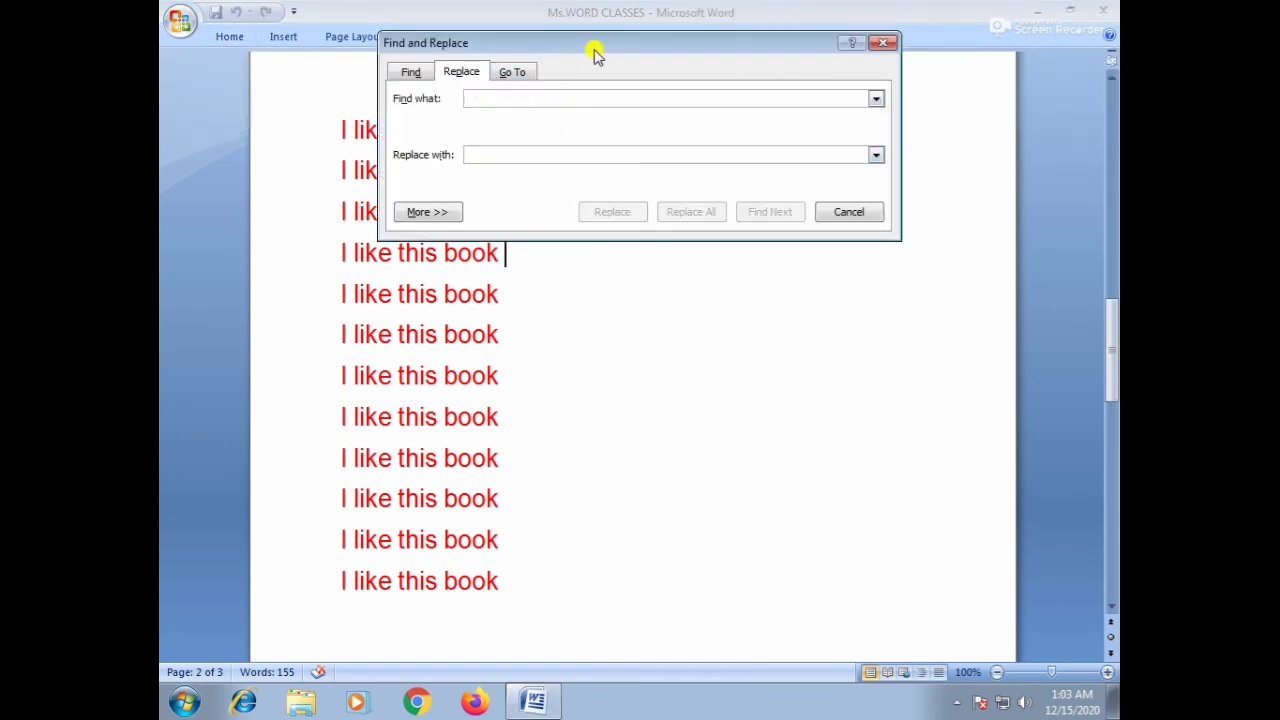
click(413, 72)
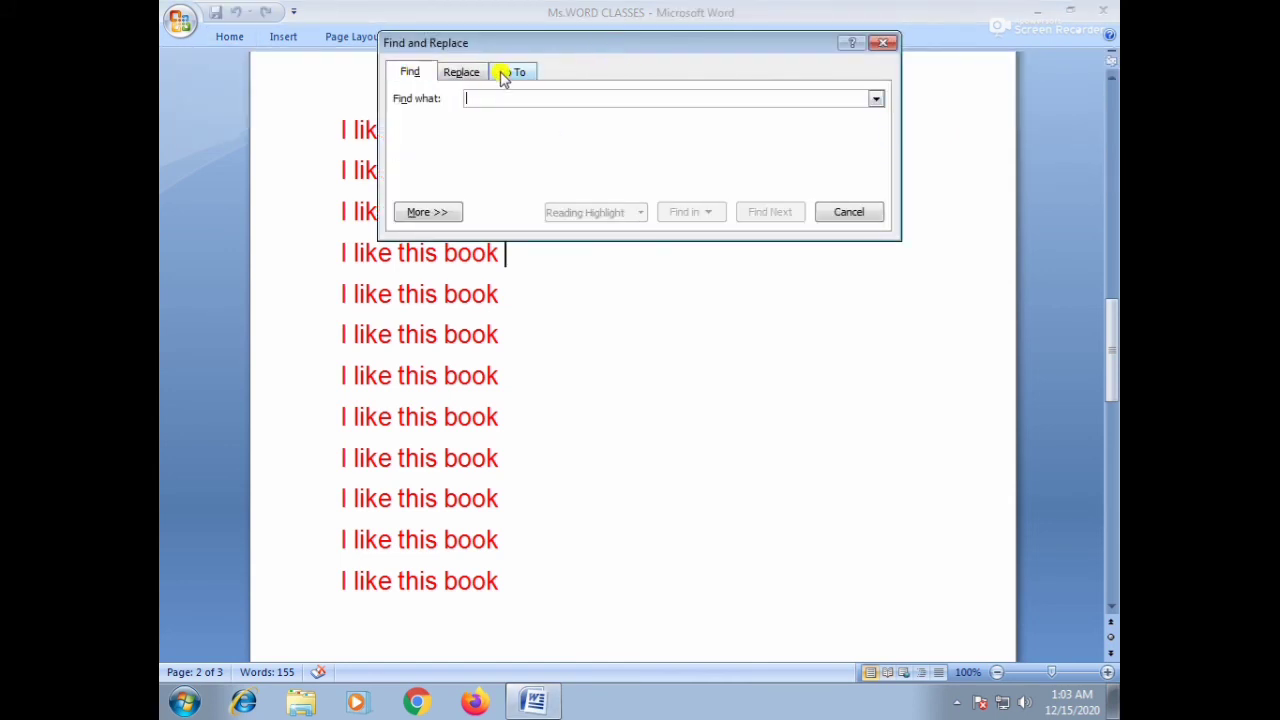
click(463, 70)
click(422, 71)
click(452, 72)
click(428, 73)
click(461, 72)
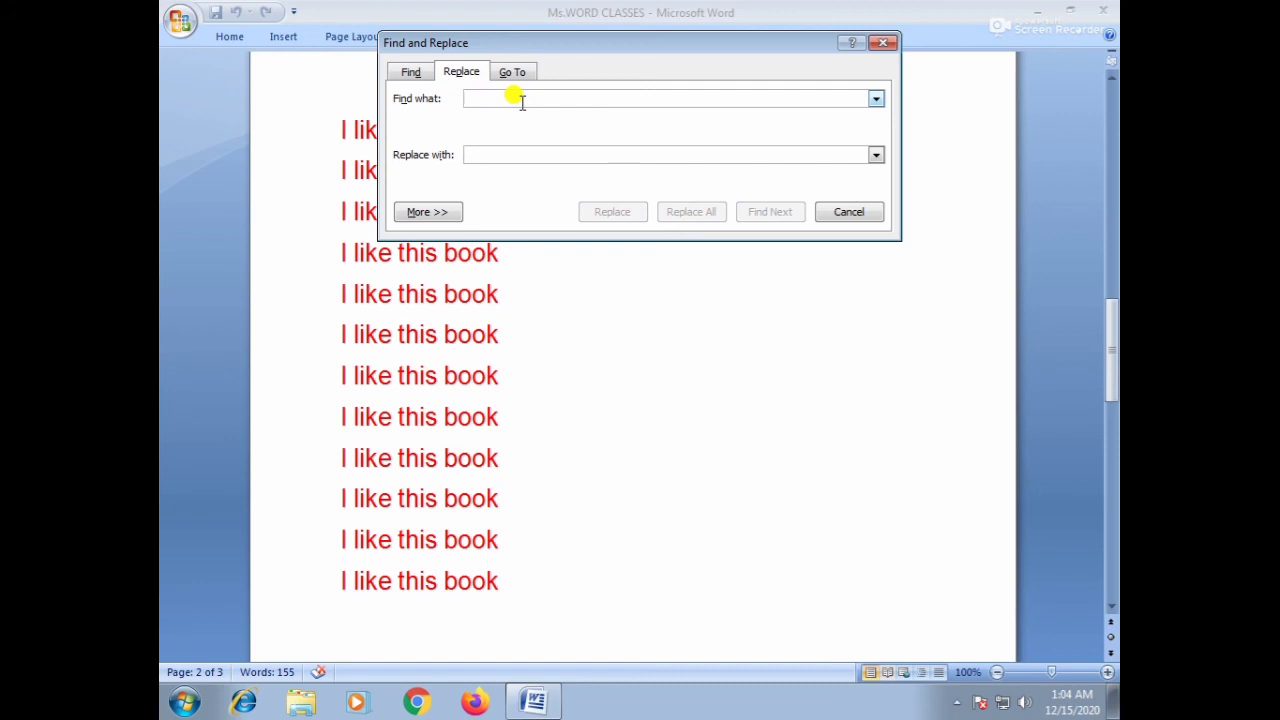
Step: Set up a replacement of "book" with "Urdu" and move the dialog clear of the text lines
text(book)
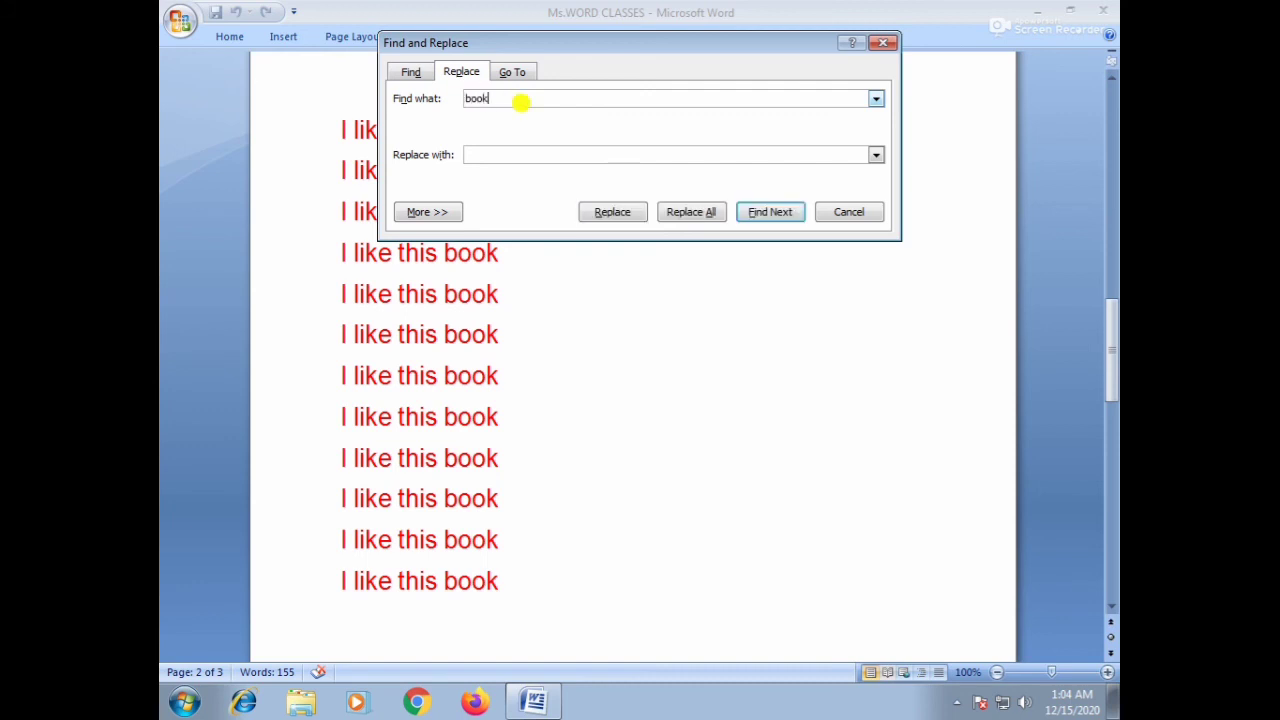
click(514, 153)
text(Urdu)
drag(657, 43, 890, 193)
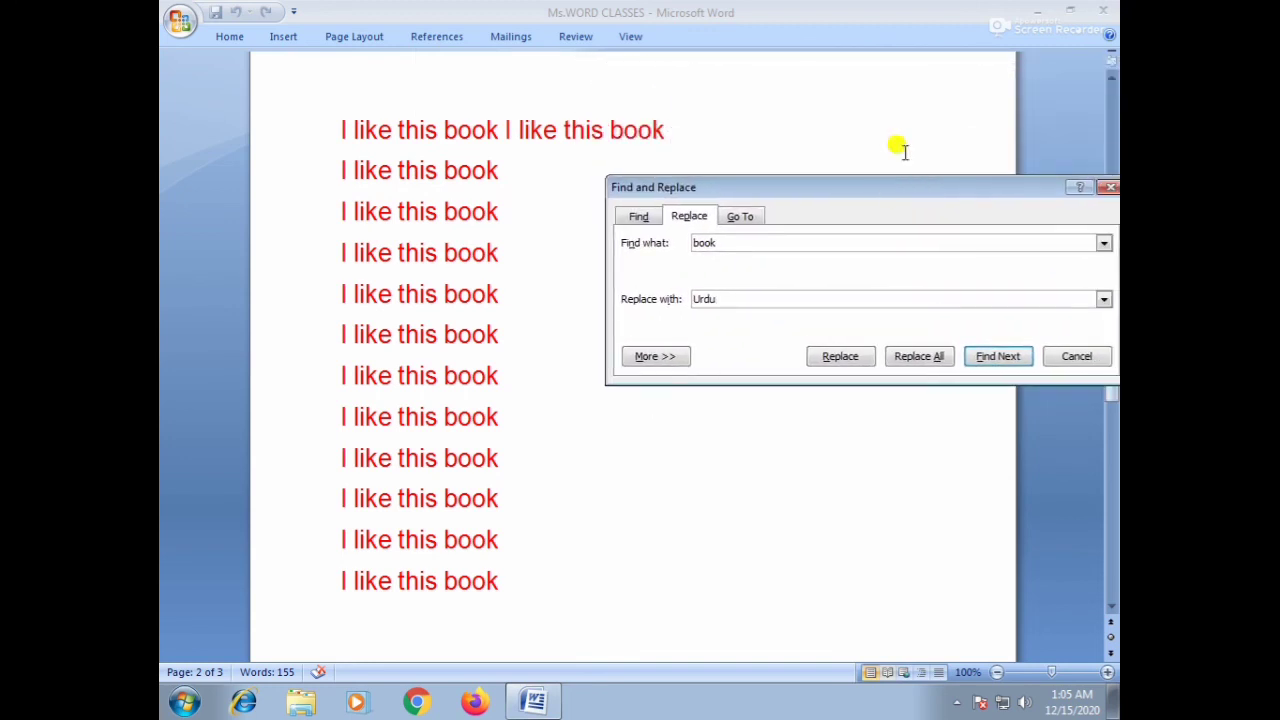
Step: Replace the next five occurrences of "book" with "Urdu" one at a time
click(838, 357)
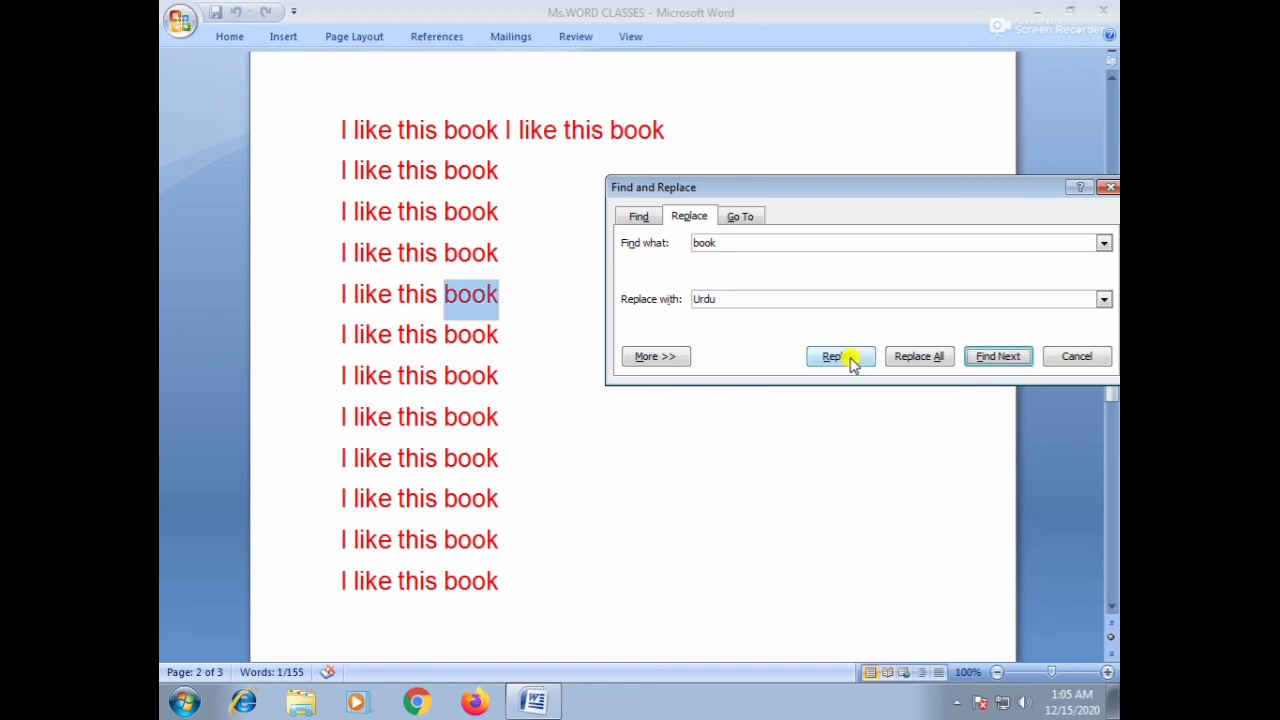
click(838, 357)
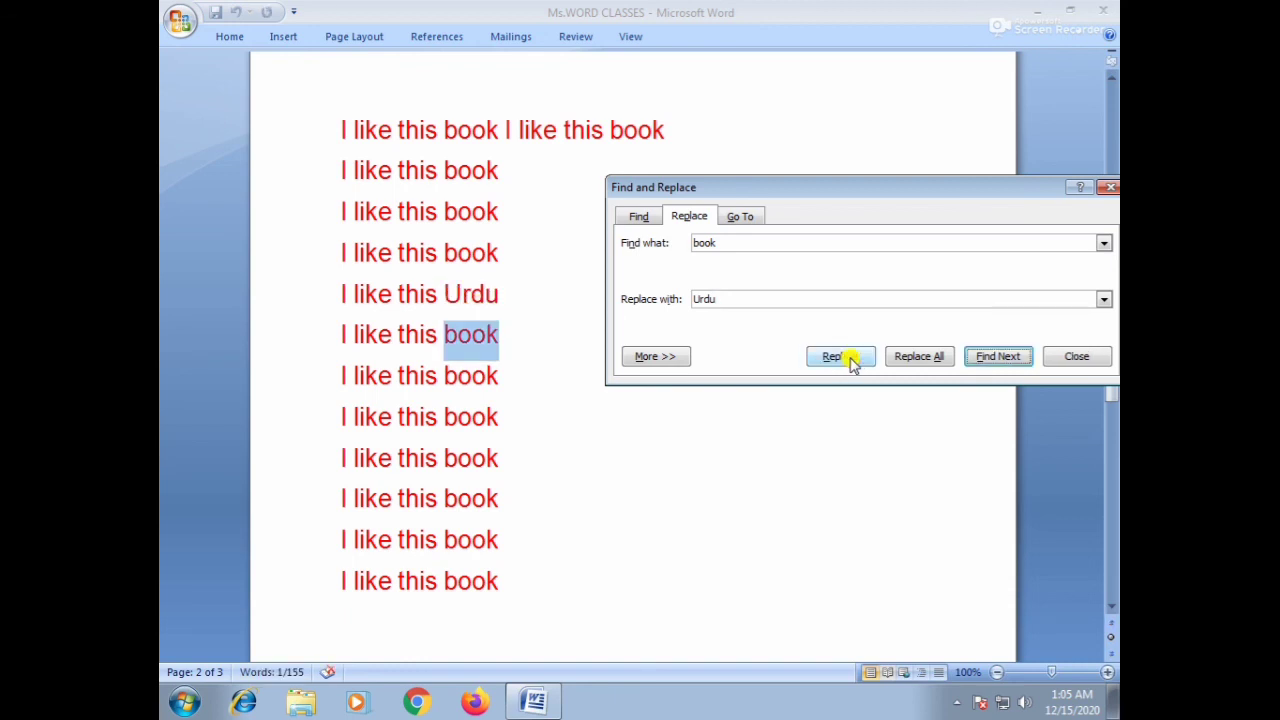
click(848, 359)
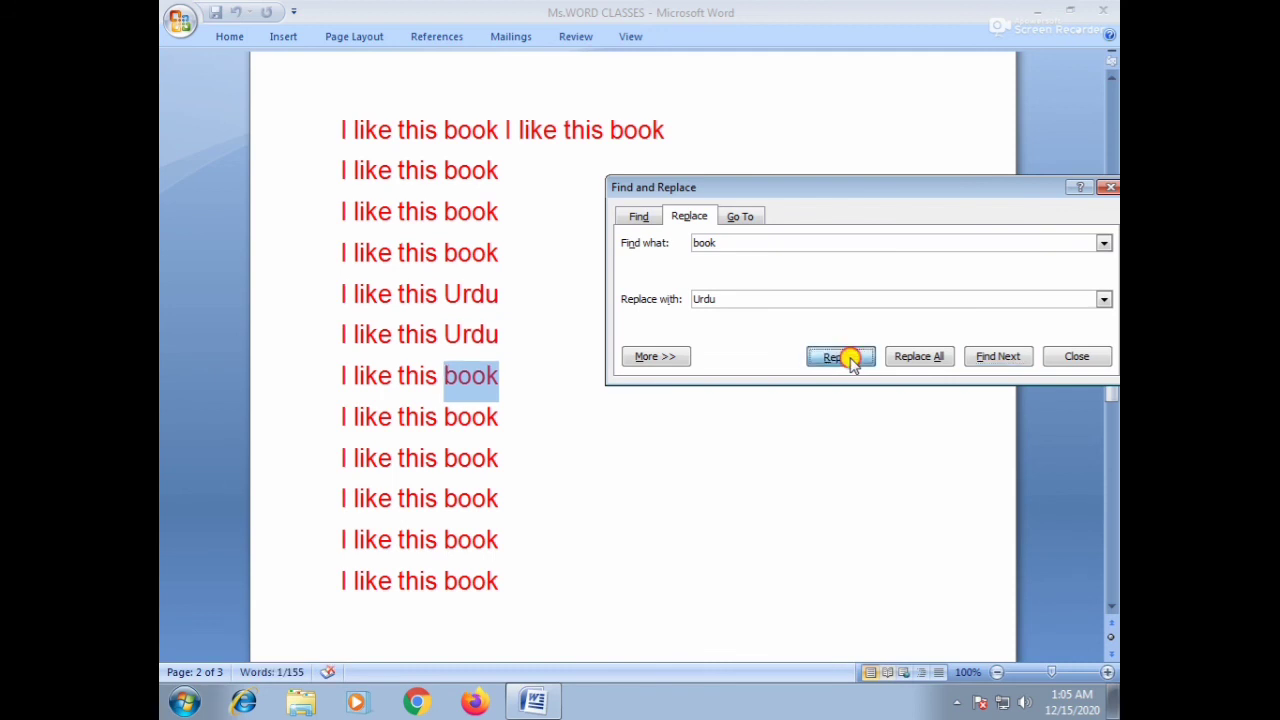
click(850, 361)
click(850, 361)
click(850, 361)
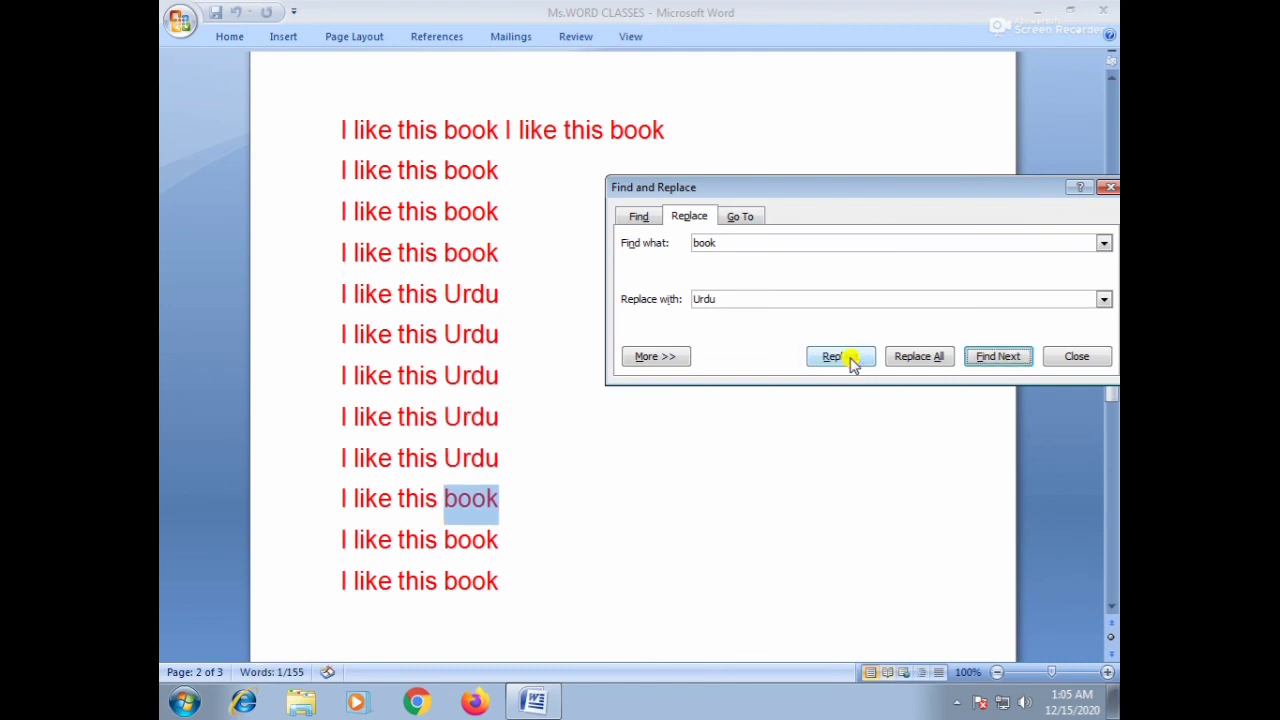
Step: Replace all remaining occurrences of "book" with "Urdu" at once and review the changed lines on page 2
click(918, 362)
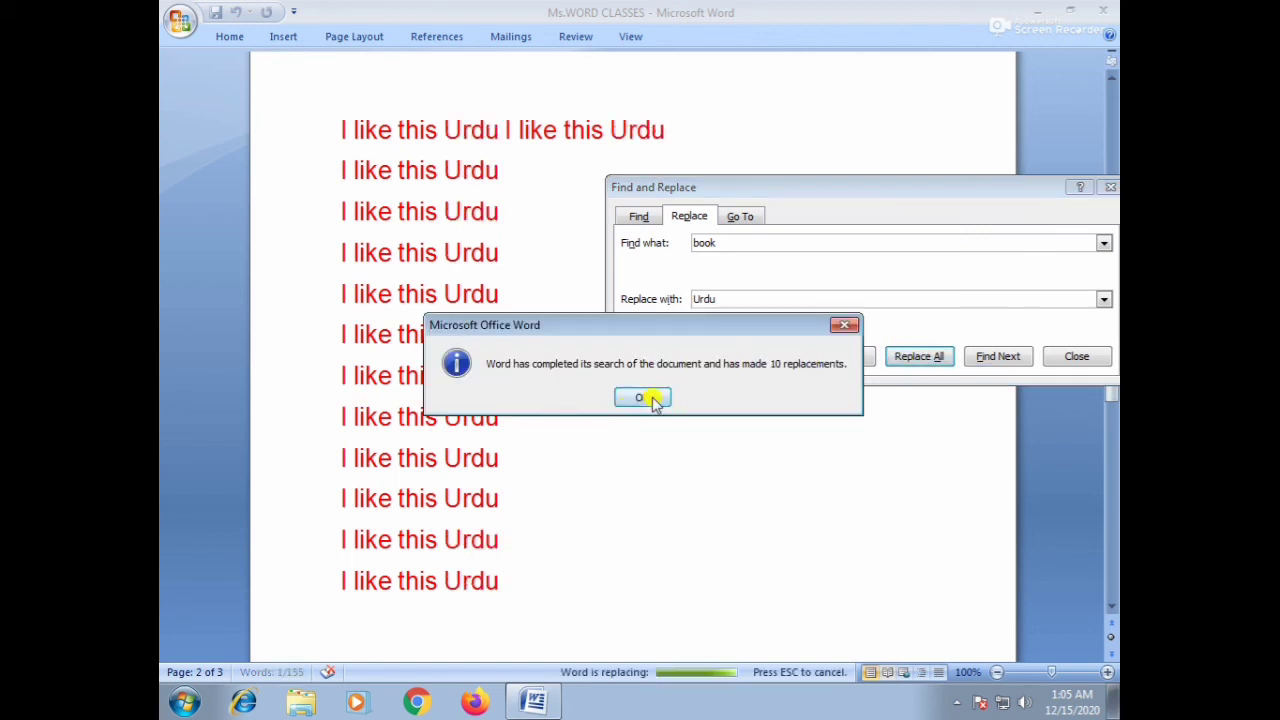
click(645, 398)
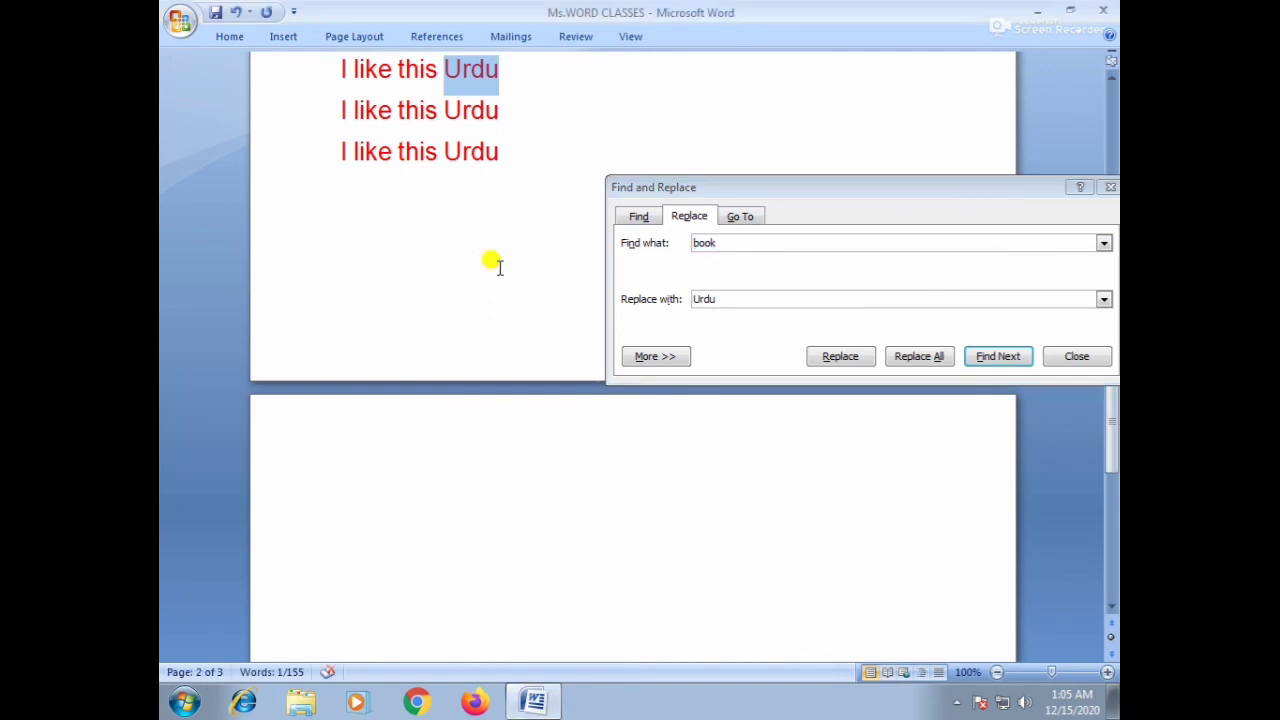
scroll(492, 262, up, 3)
scroll(495, 268, up, 5)
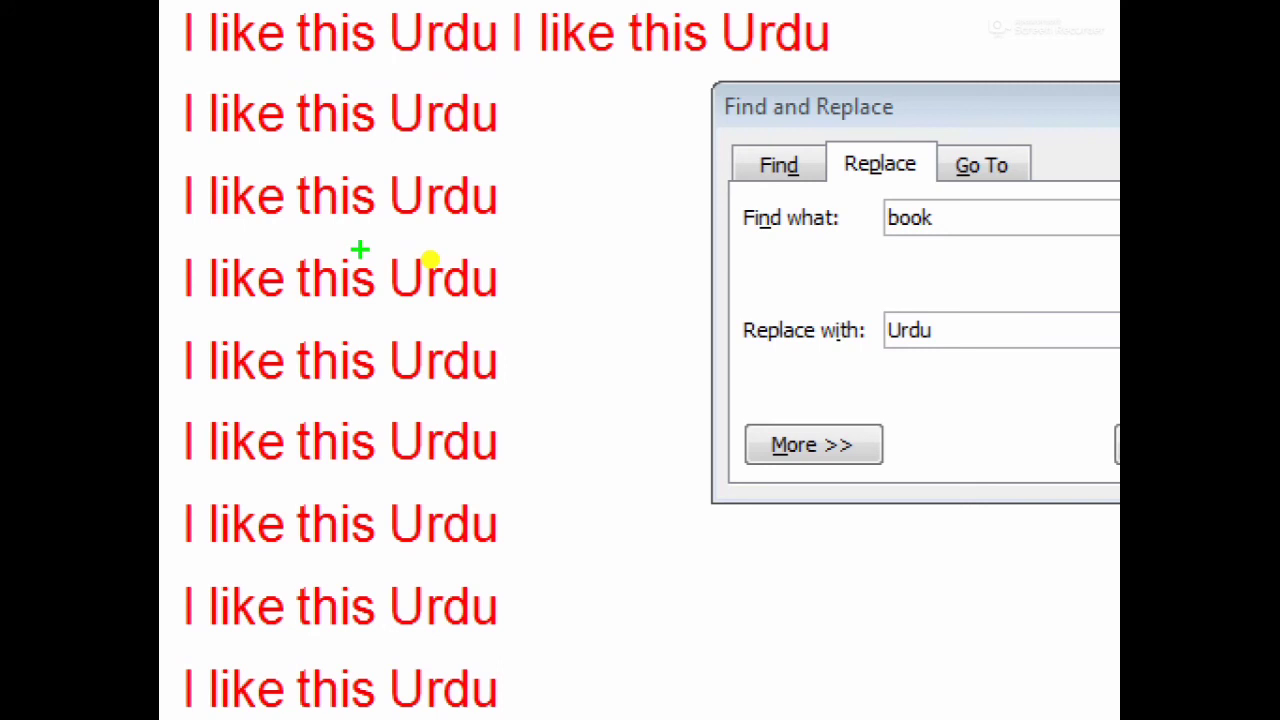
Step: Replace all occurrences of "this " (including the trailing space) with "a" at once throughout the document
mouse_move(359, 250)
mouse_down()
mouse_move(361, 264)
mouse_move(497, 280)
mouse_move(510, 222)
mouse_move(372, 256)
mouse_up()
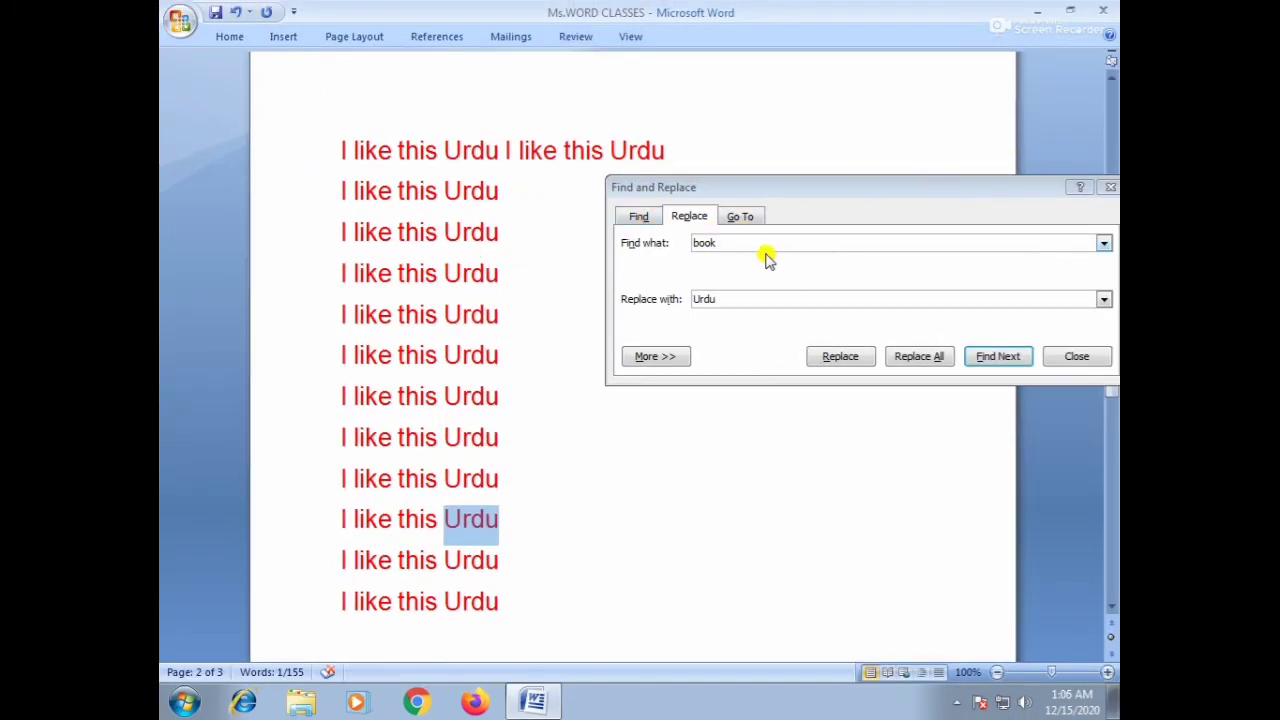
double_click(718, 243)
key(BackSpace)
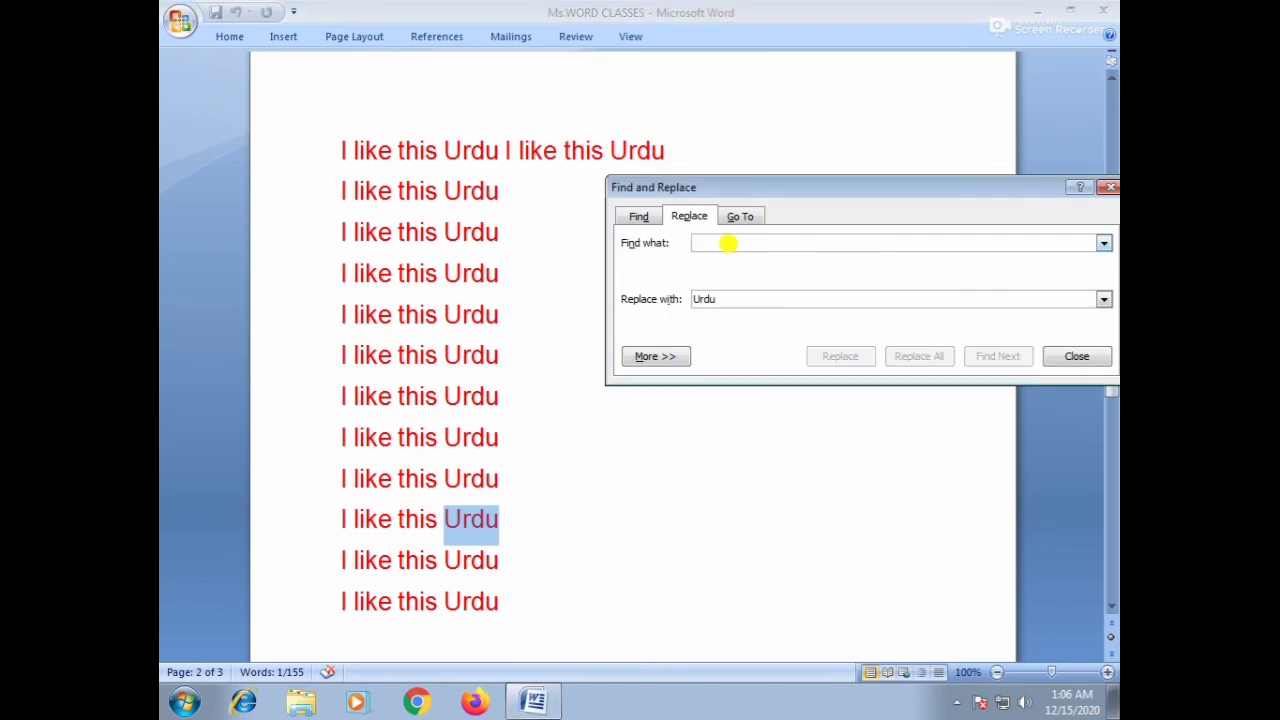
text(this)
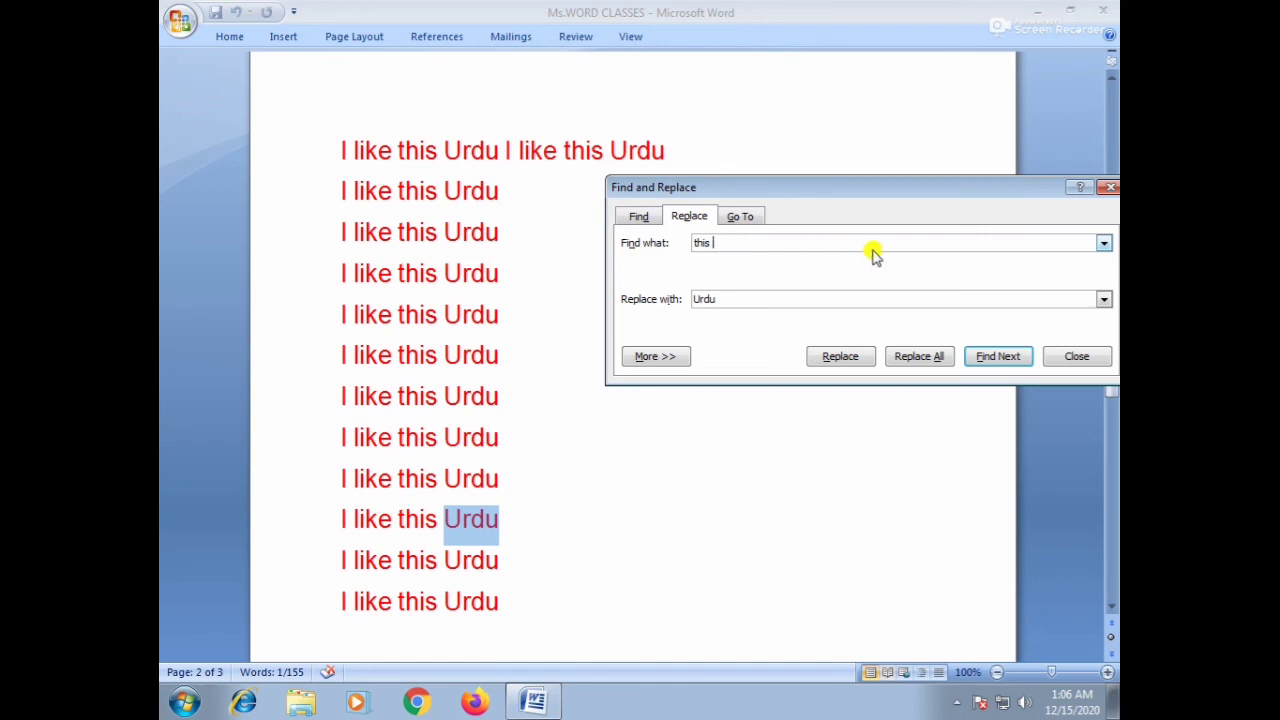
click(723, 298)
key(BackSpace)
click(896, 362)
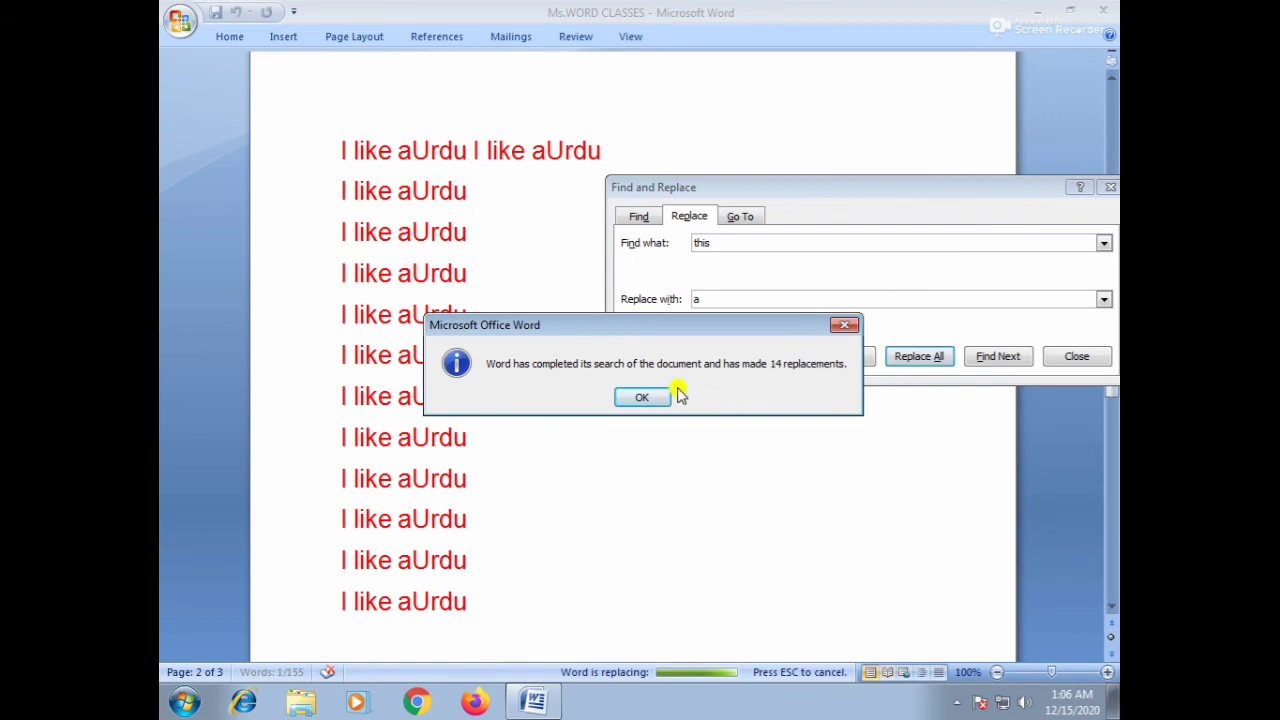
click(632, 396)
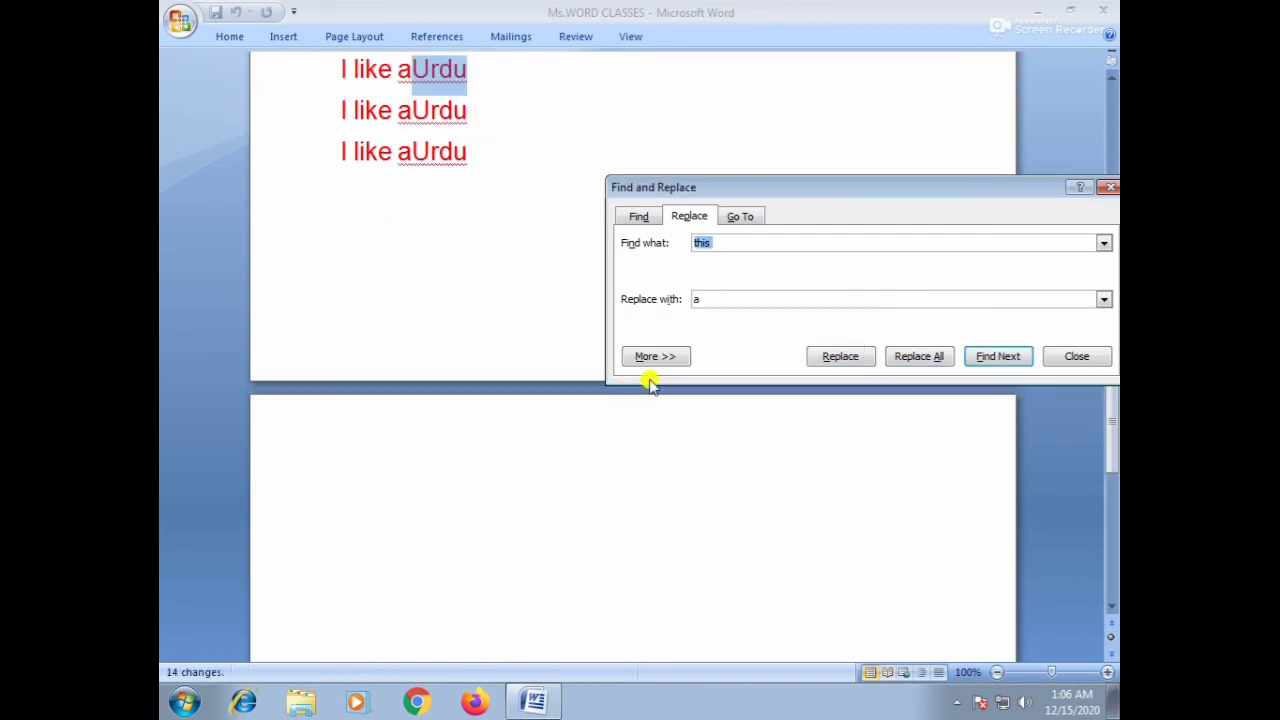
Step: Switch to the find options and examine the changed lines on page 2 and the class topic lists on page 1
click(636, 218)
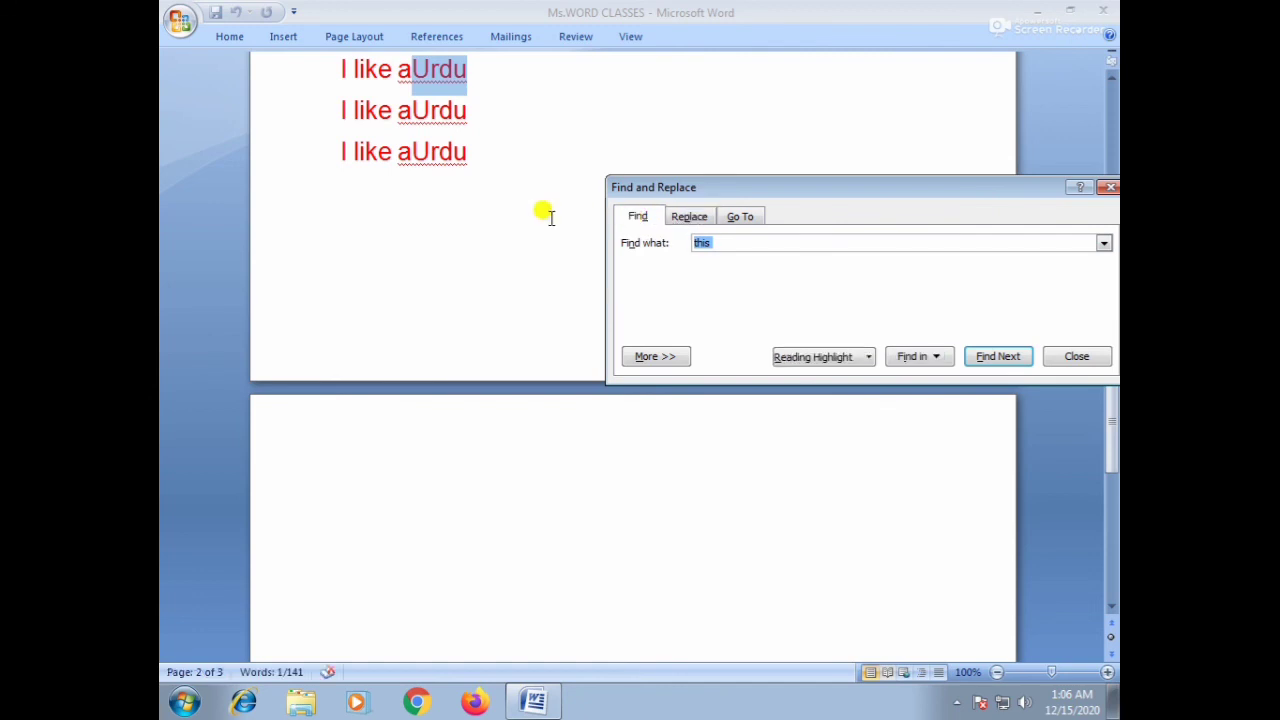
scroll(550, 218, up, 4)
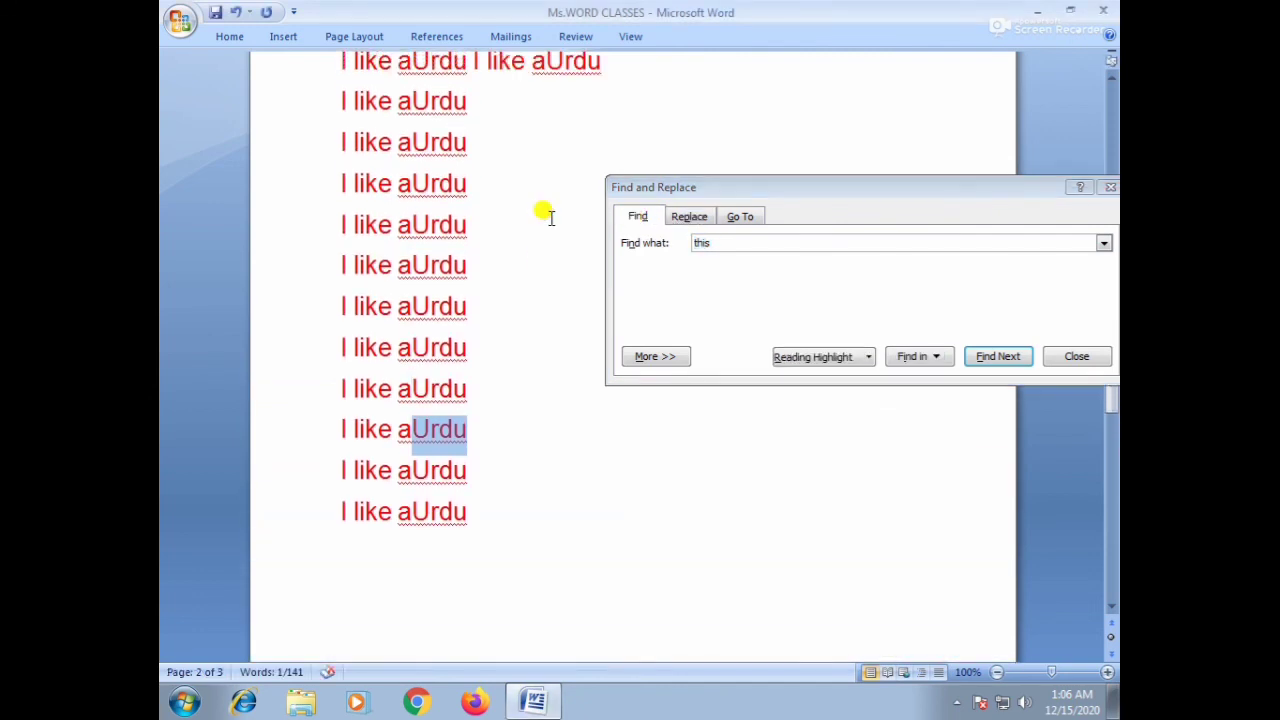
scroll(550, 218, up, 1)
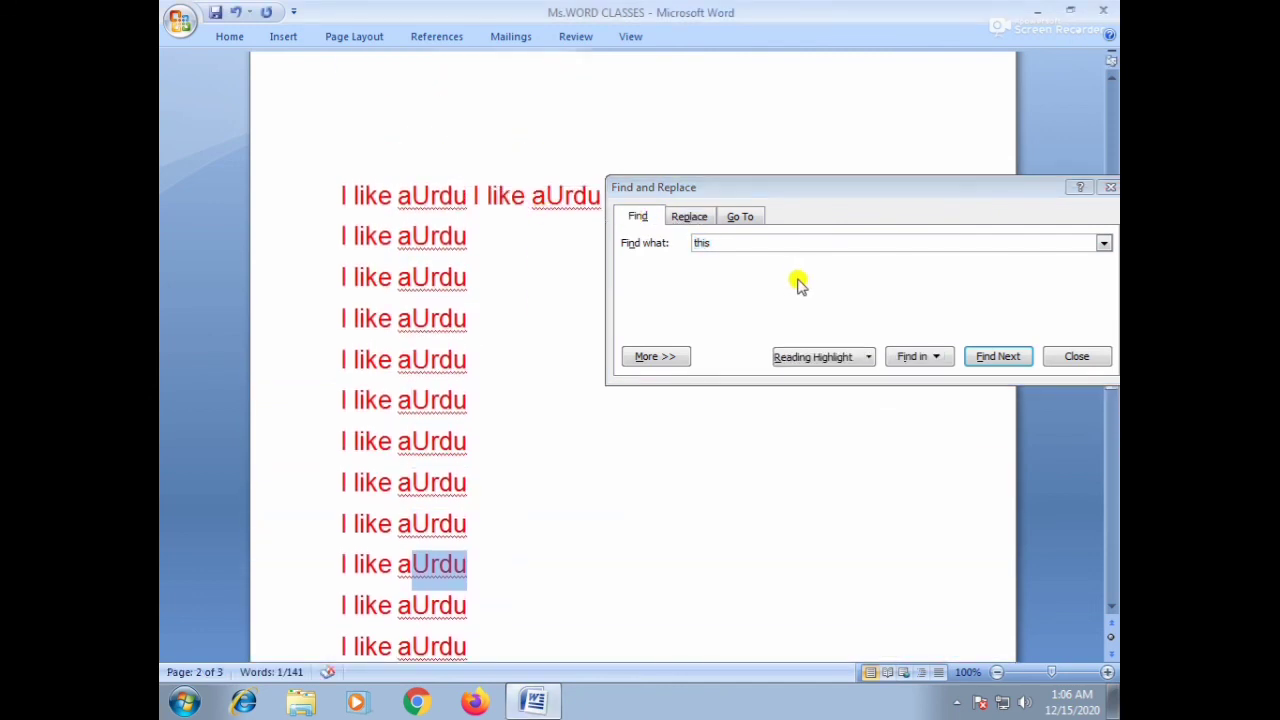
scroll(417, 229, up, 12)
scroll(420, 230, up, 8)
scroll(420, 230, down, 5)
scroll(420, 214, up, 4)
scroll(420, 223, down, 2)
scroll(417, 223, up, 3)
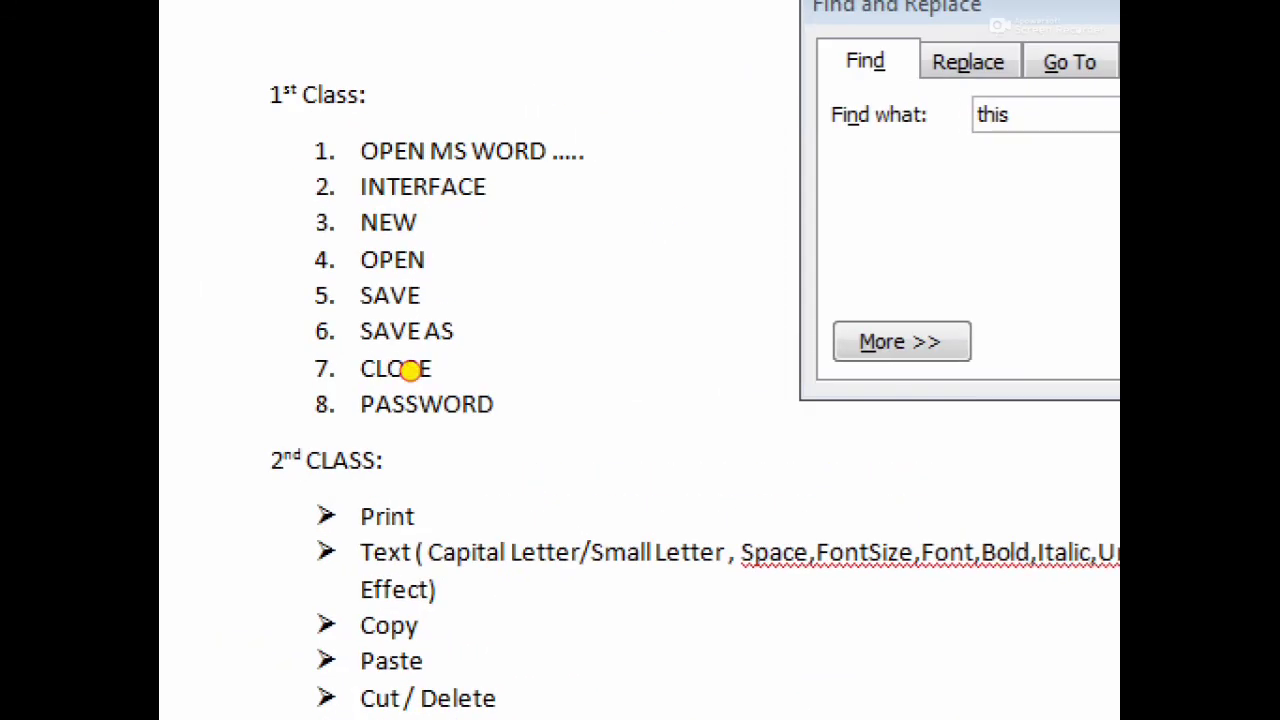
mouse_move(355, 358)
mouse_down()
mouse_move(366, 400)
mouse_move(438, 386)
mouse_up()
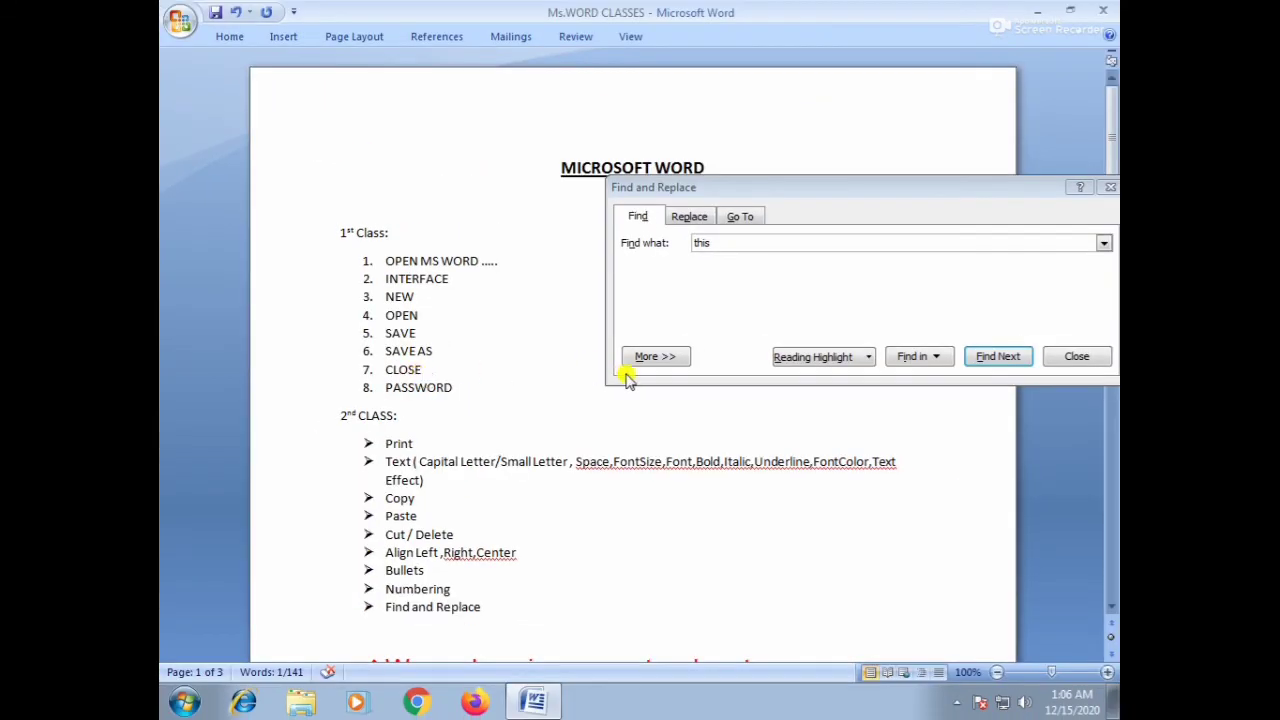
scroll(710, 392, down, 8)
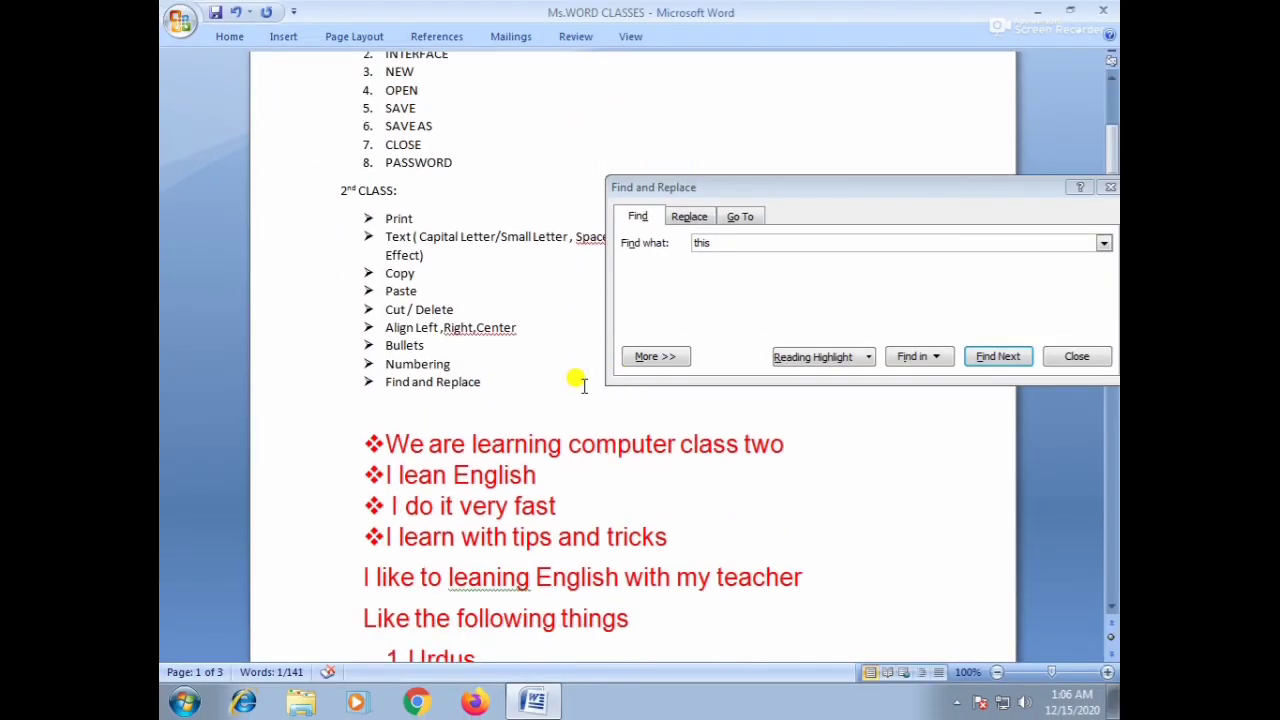
scroll(580, 385, down, 10)
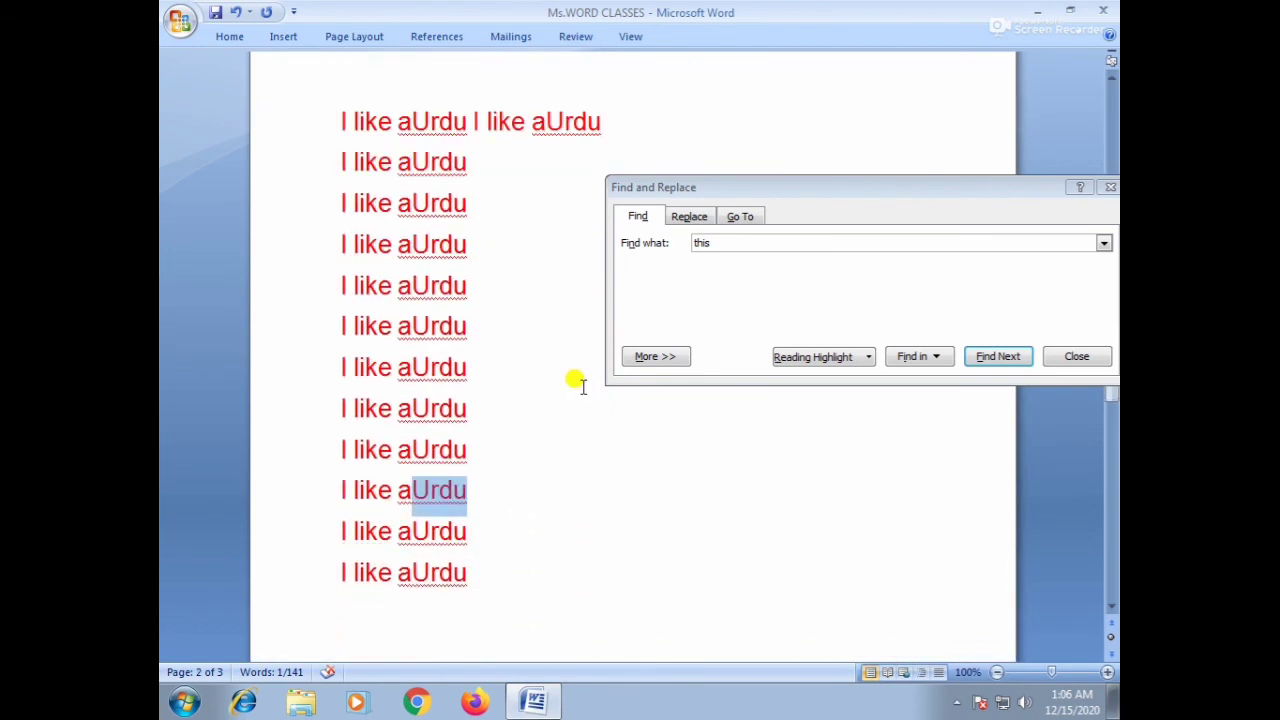
Step: Search the document for "close", continuing the search from the beginning of the document
double_click(701, 243)
key(BackSpace)
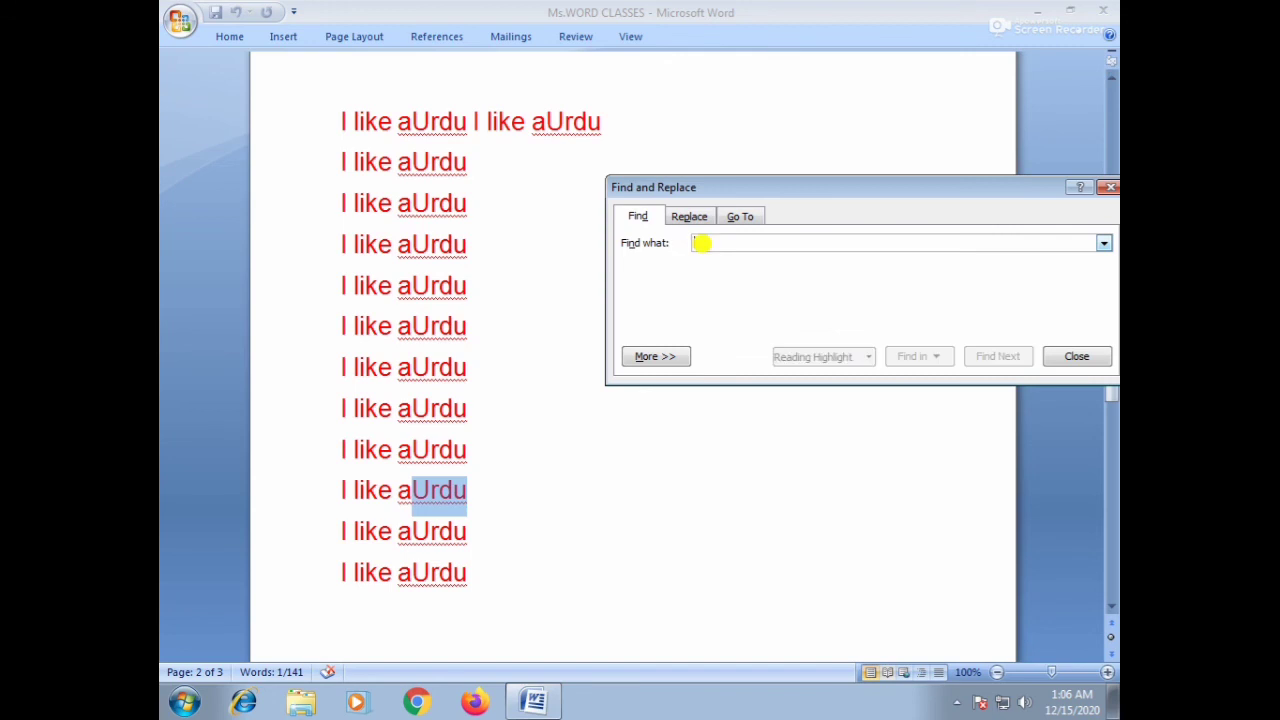
text(a)
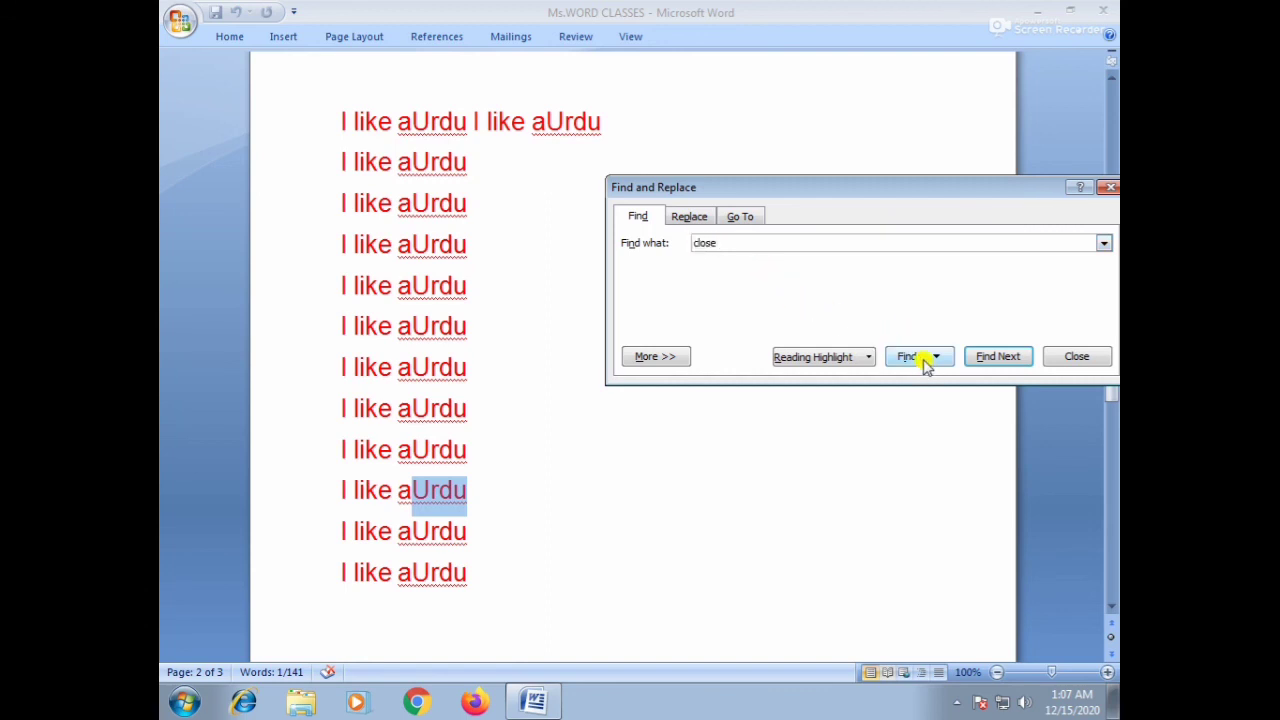
click(925, 365)
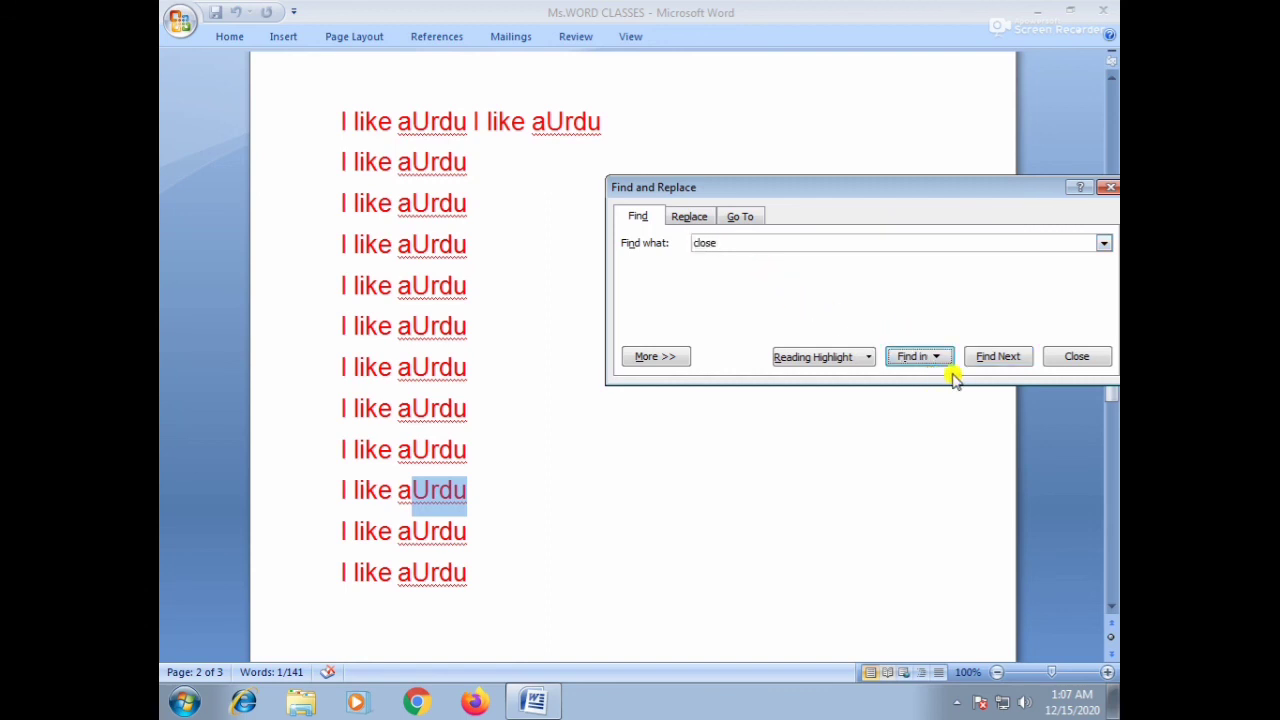
click(991, 360)
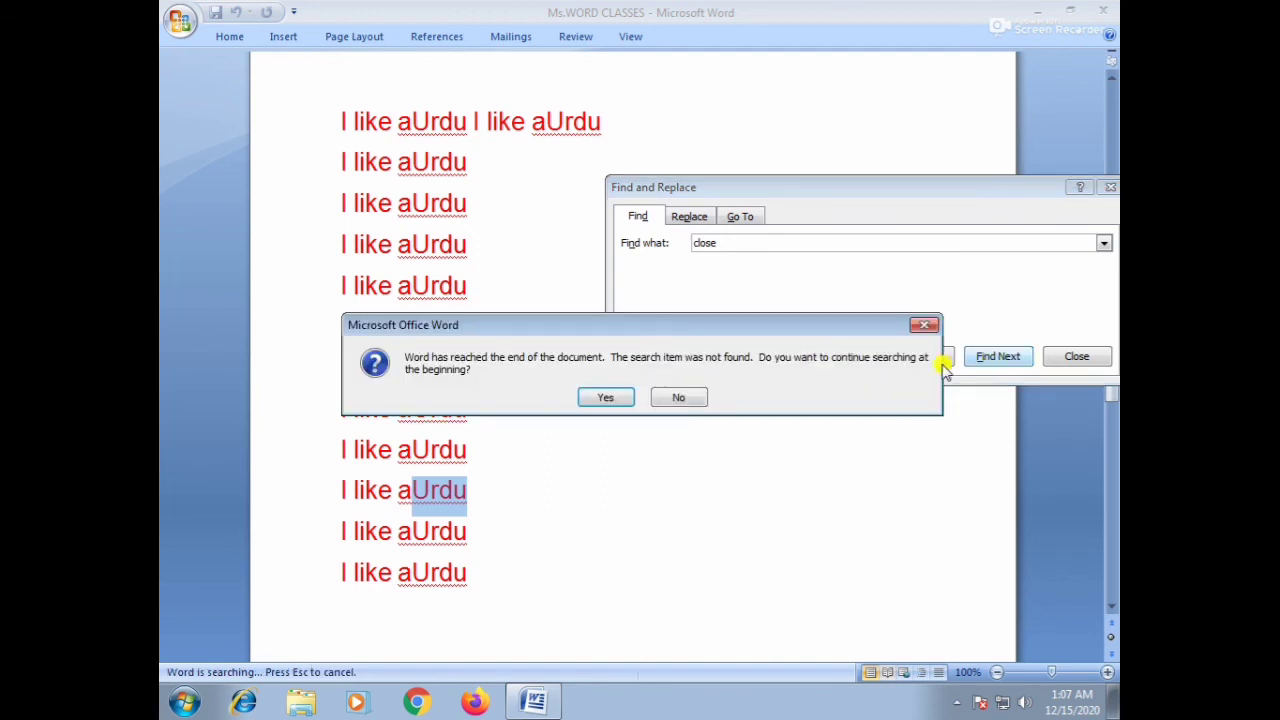
click(588, 396)
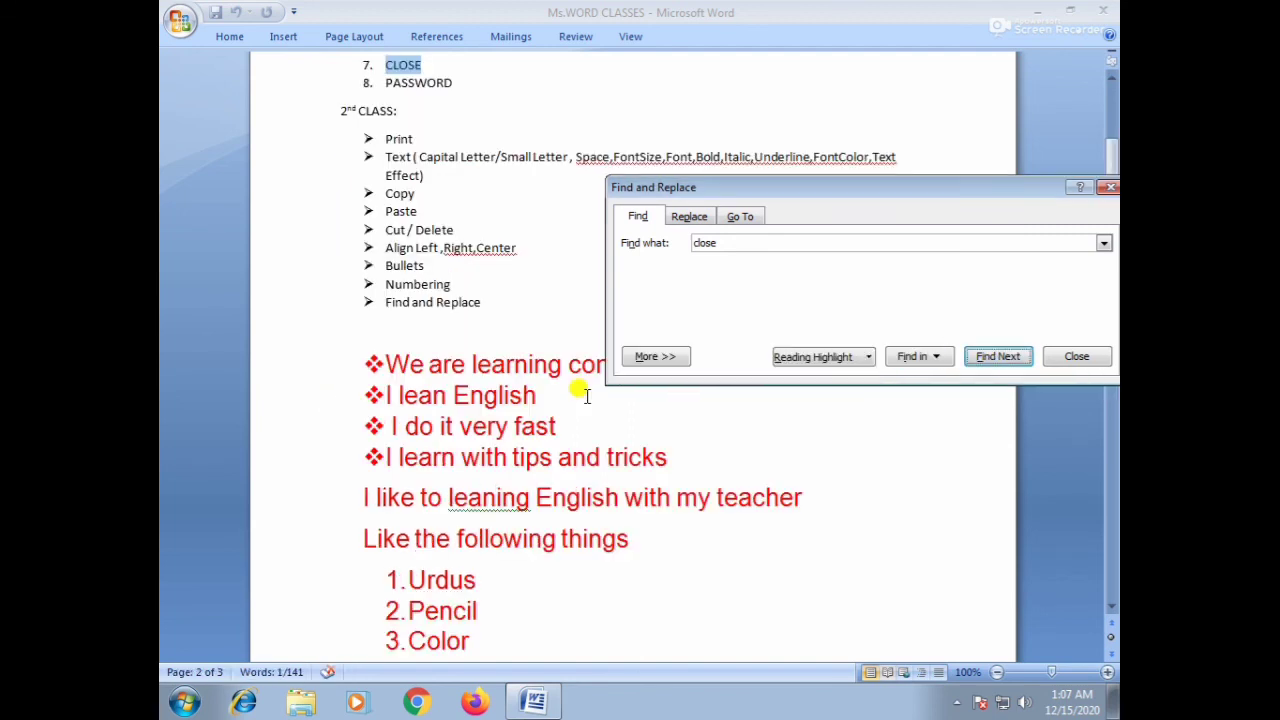